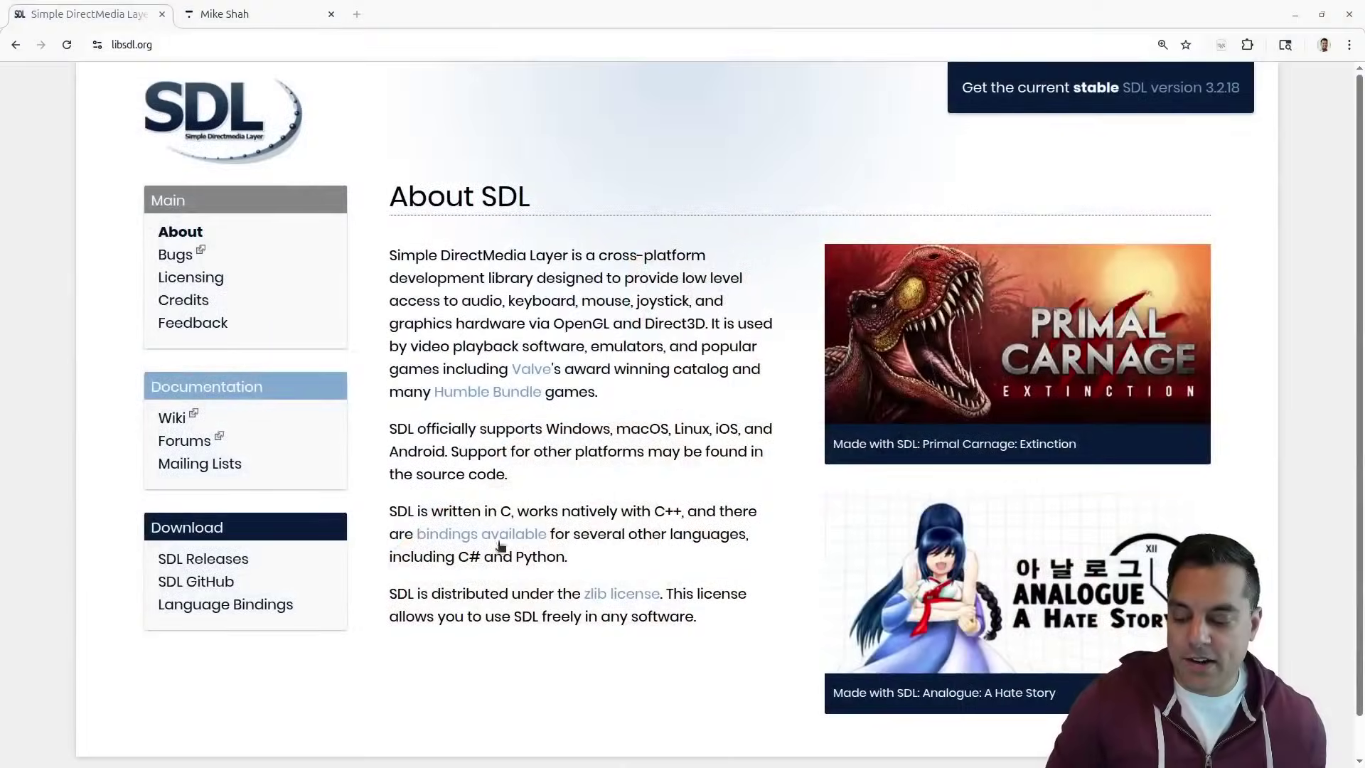
Open the SDL wiki in a new tab and bring up the SDL3 front page.
click(187, 418)
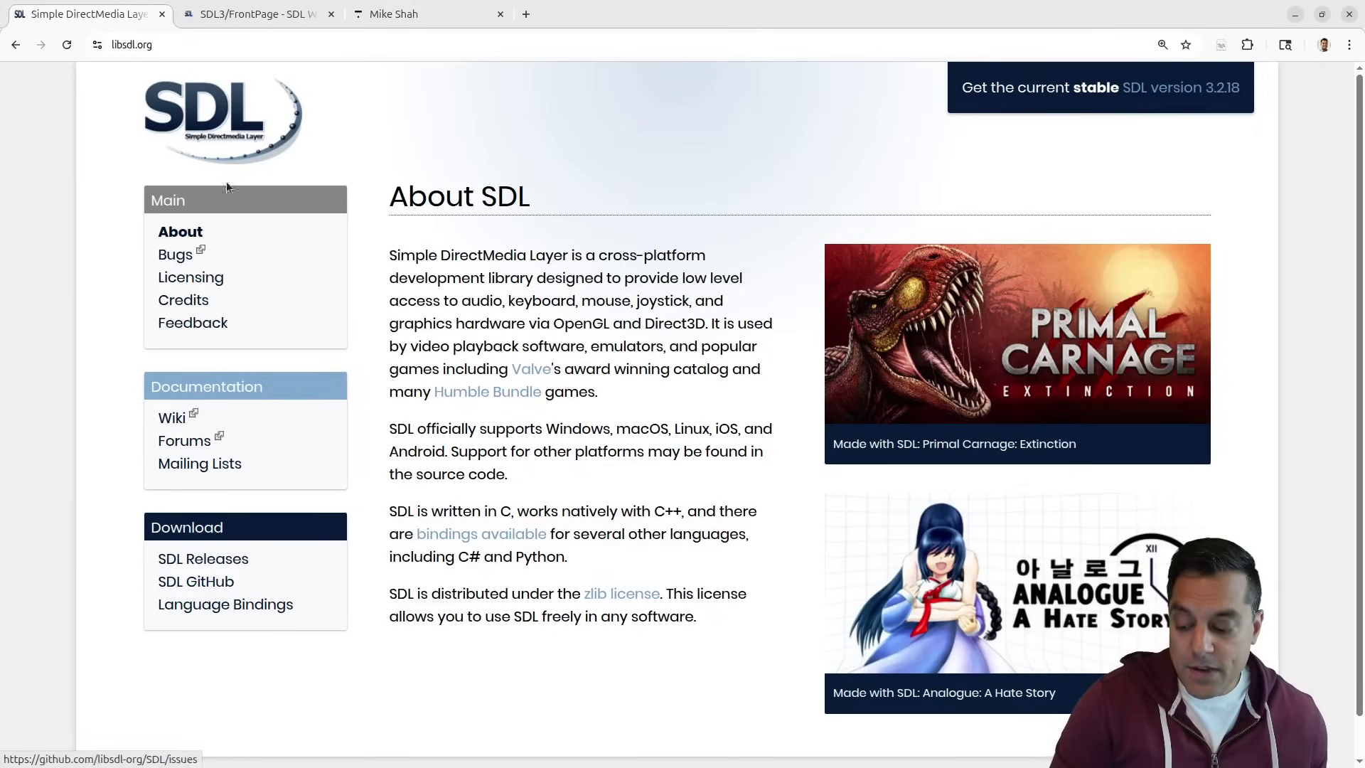
click(244, 15)
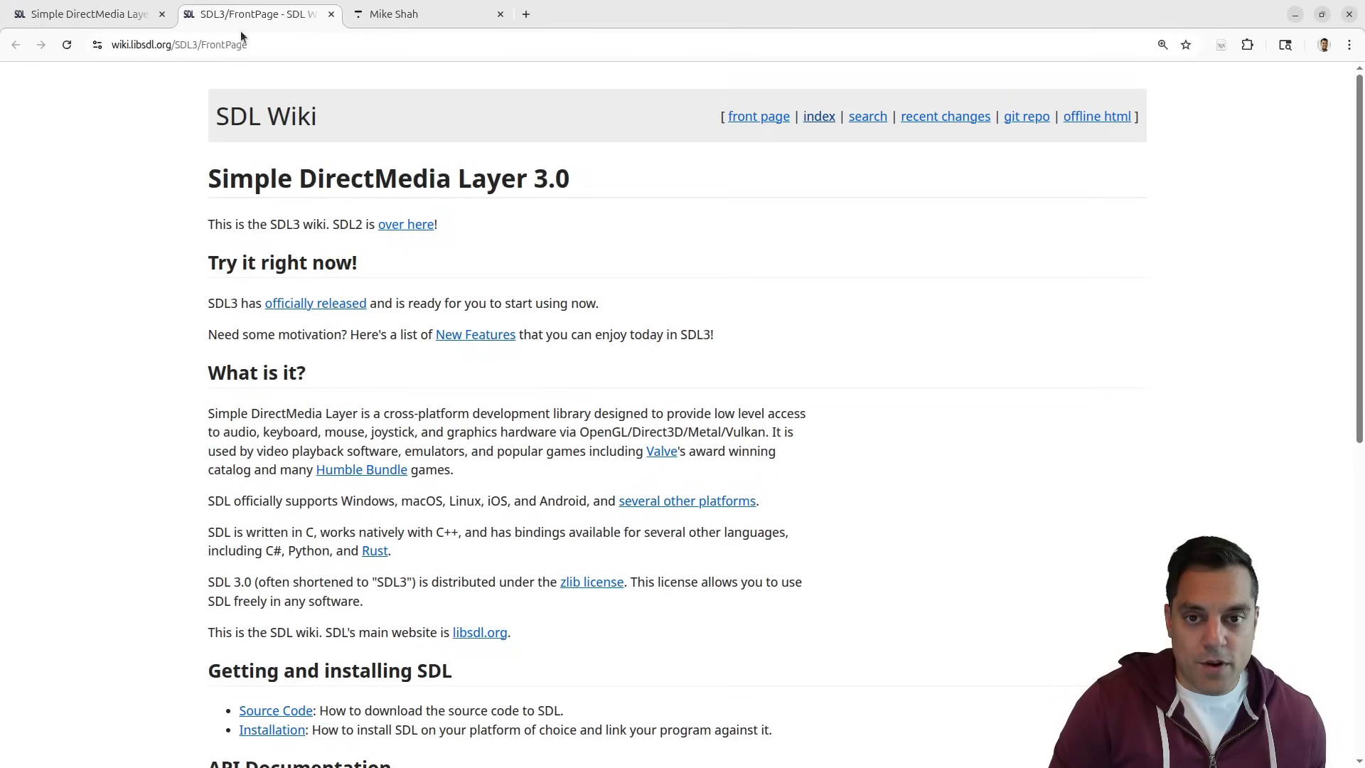
triple_click(483, 181)
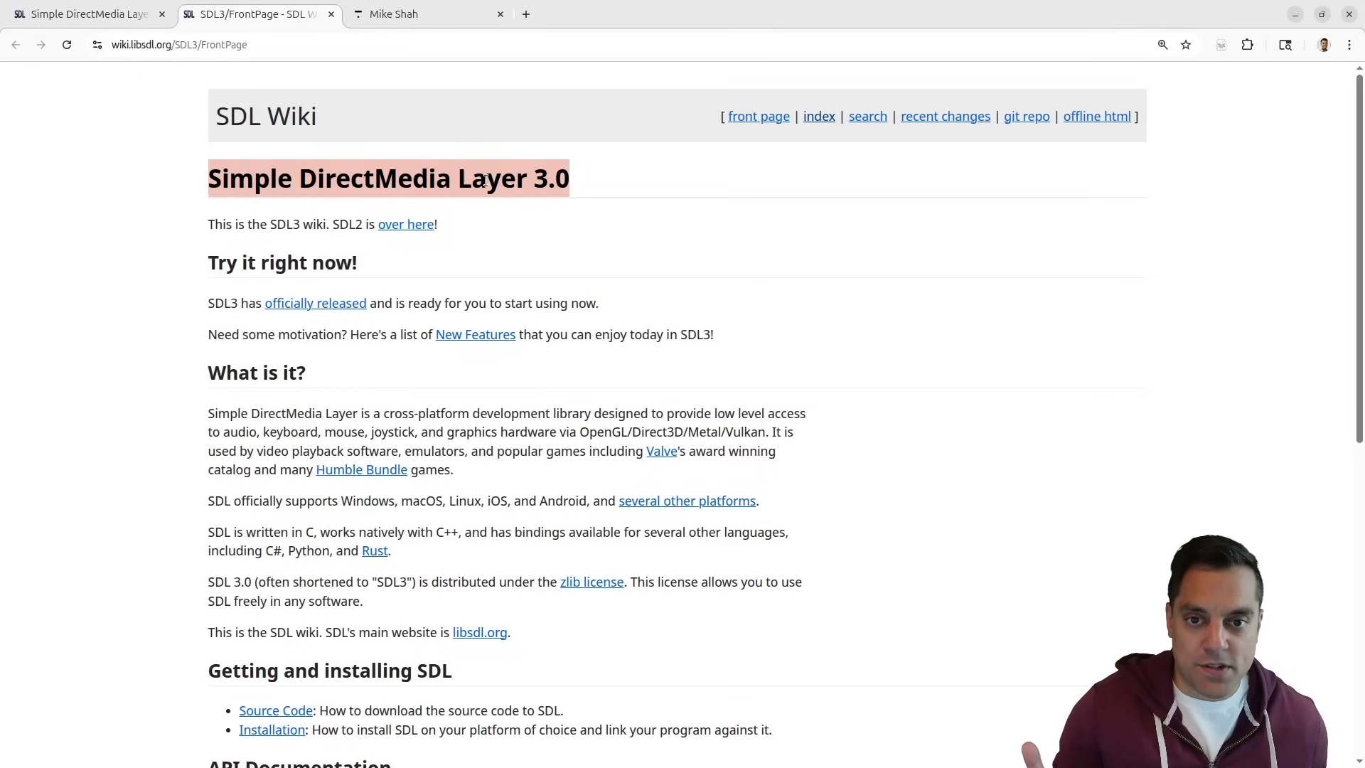
Scroll to API Documentation, zoom in, and open 'API by category' in a new tab.
scroll(211, 447, down, 5)
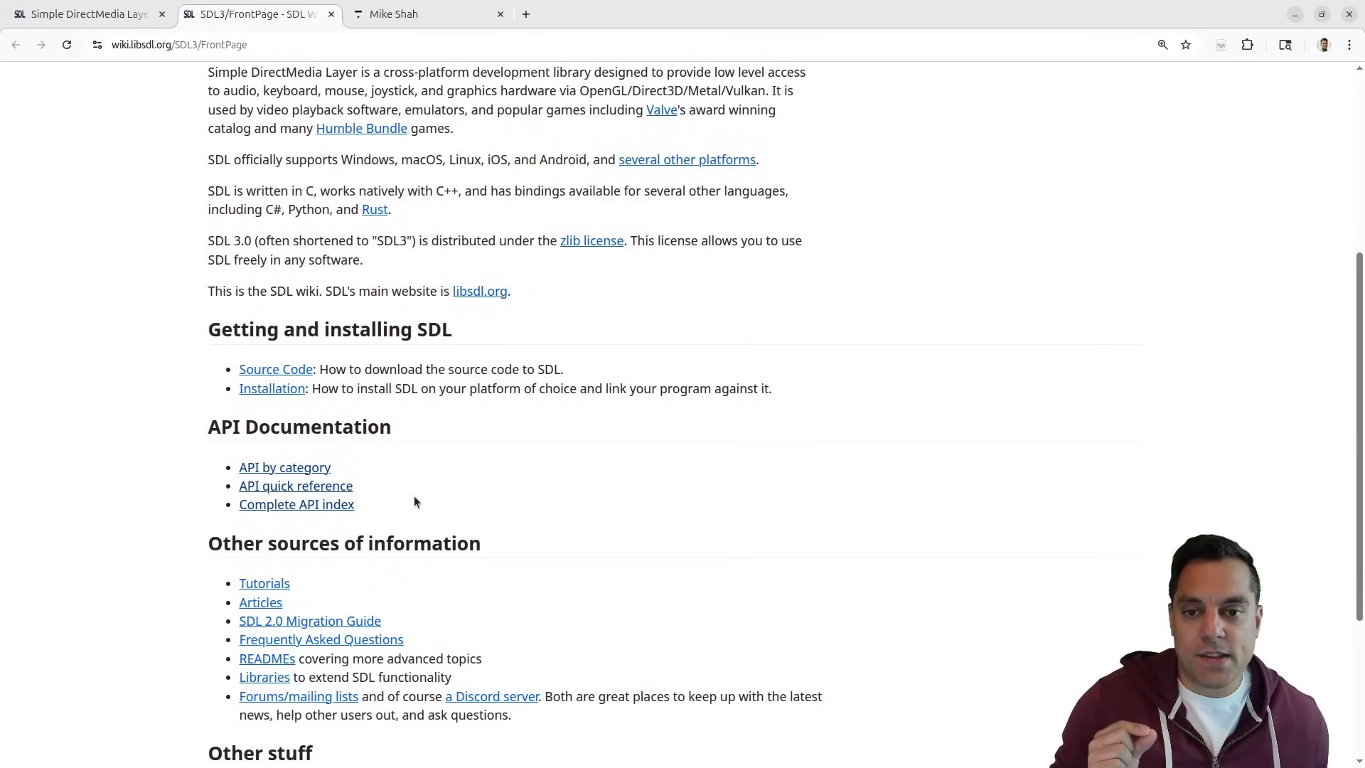
drag(416, 502, 231, 470)
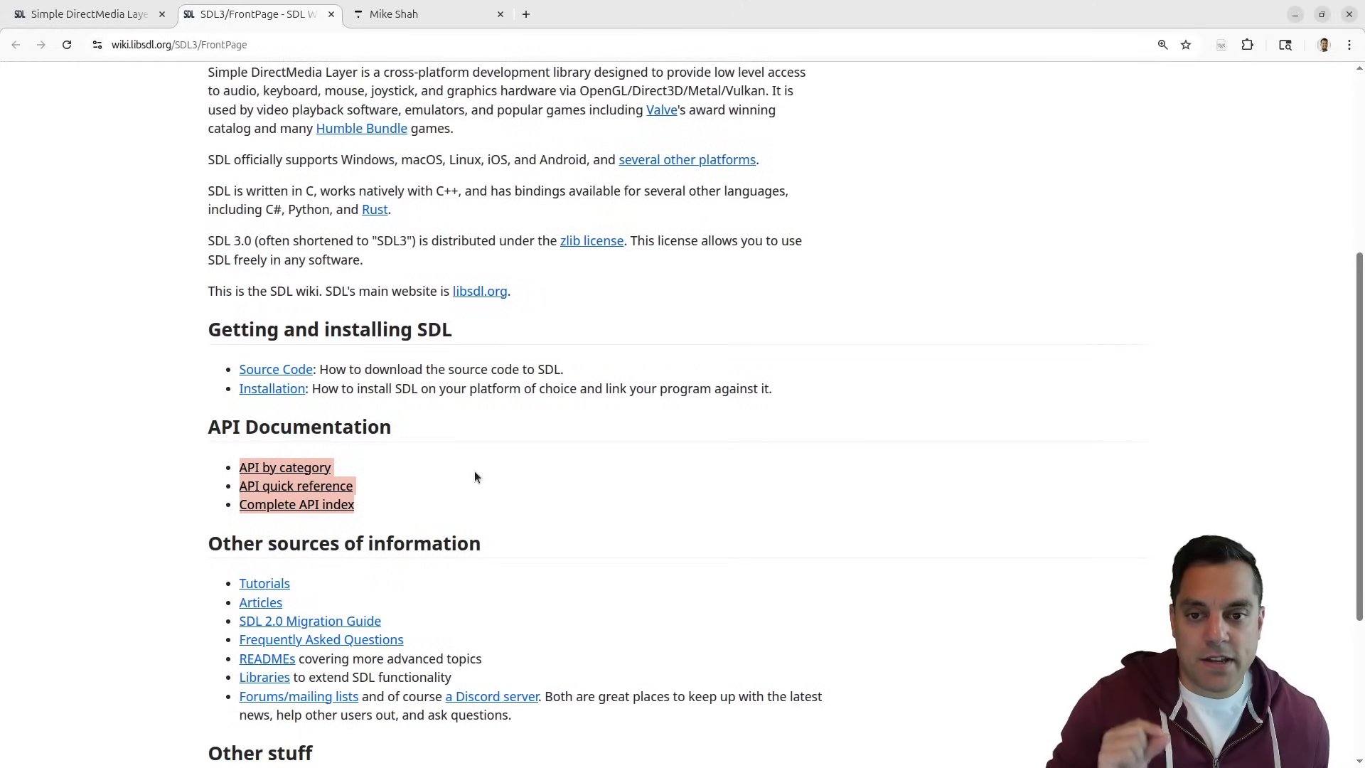
key(ctrl+plus)
key(ctrl+plus)
key(ctrl+plus)
key(ctrl+plus)
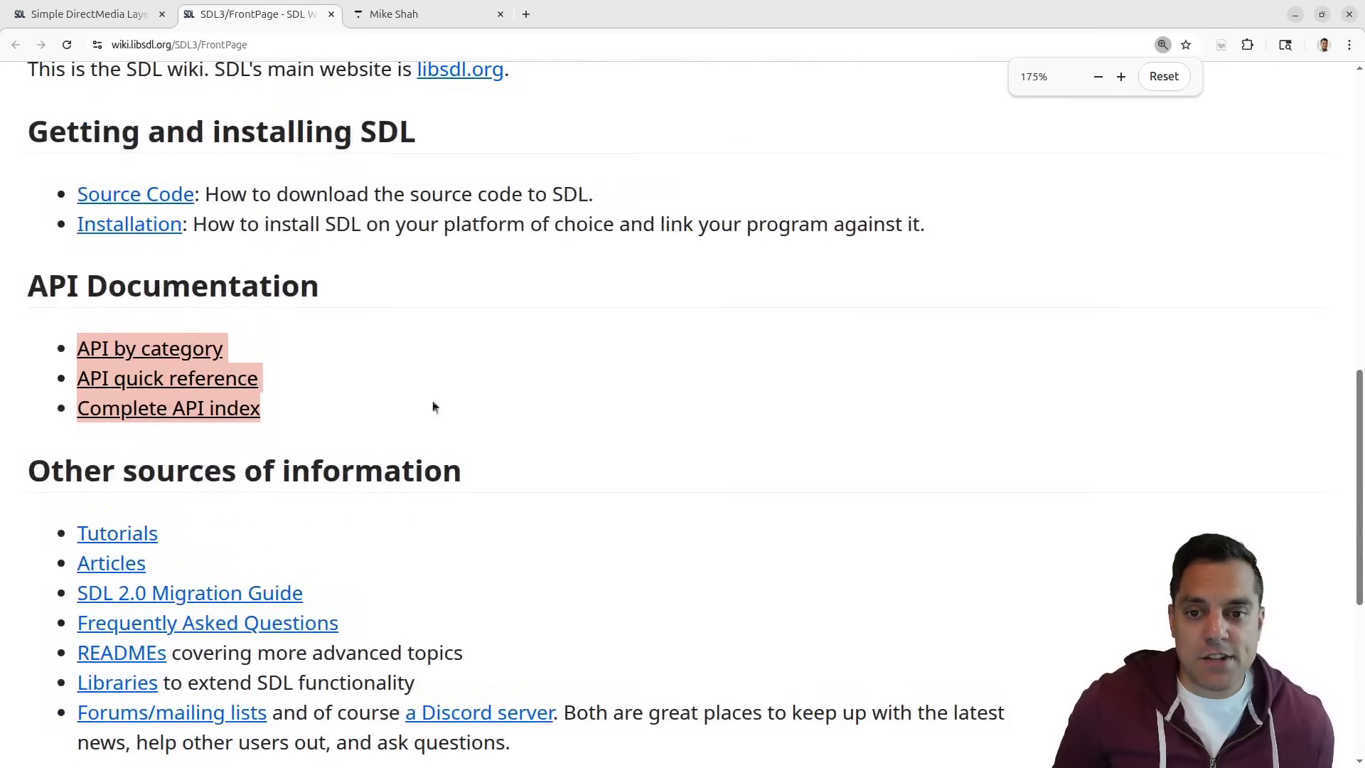
middle_click(183, 349)
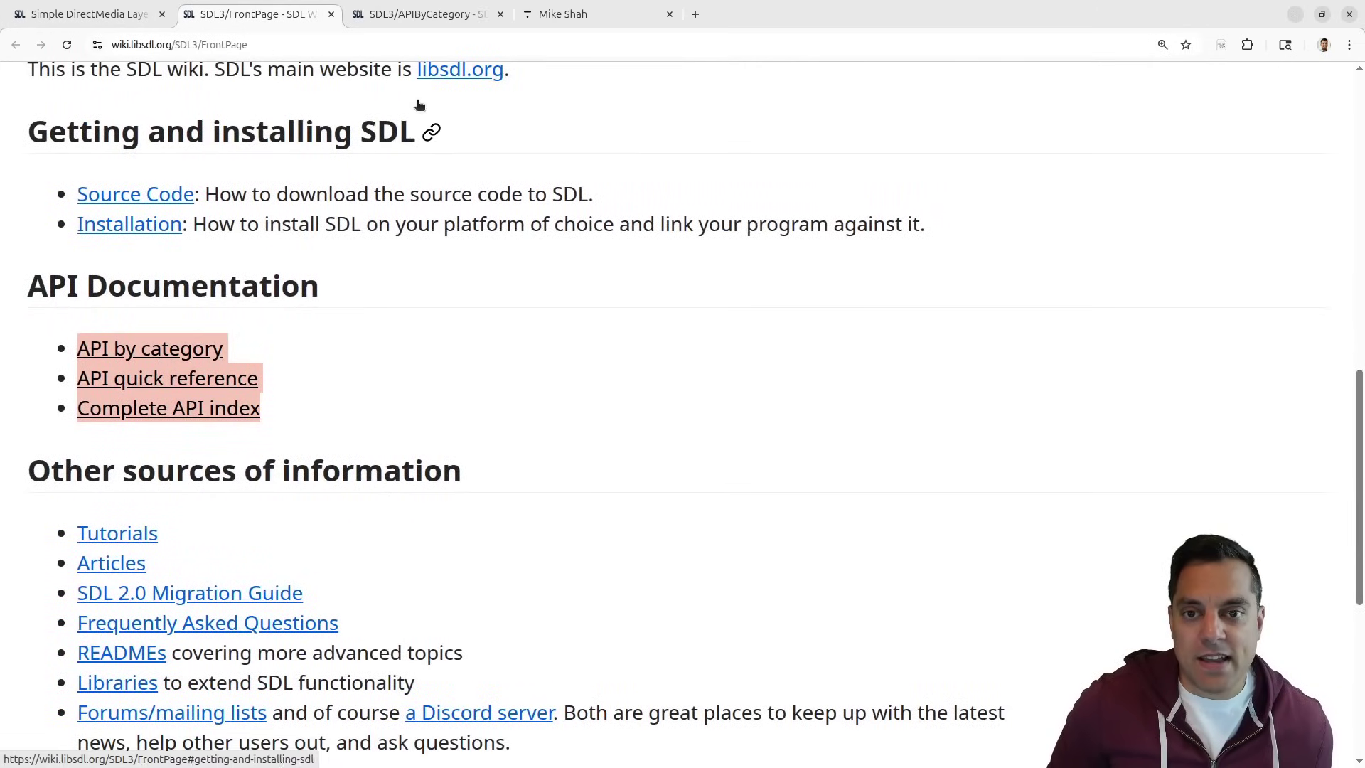
Go to the API by category page and open the 2D Accelerated Rendering category.
click(421, 15)
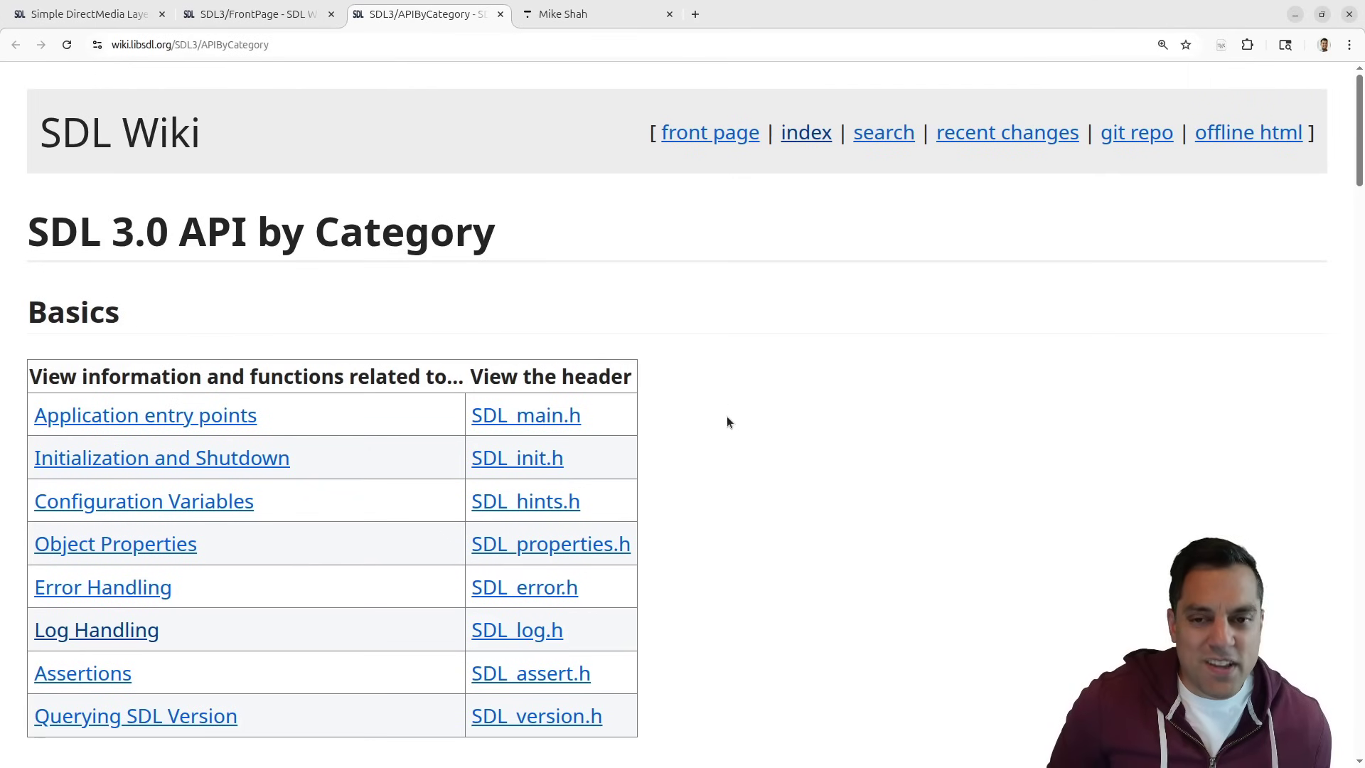
scroll(727, 416, down, 1)
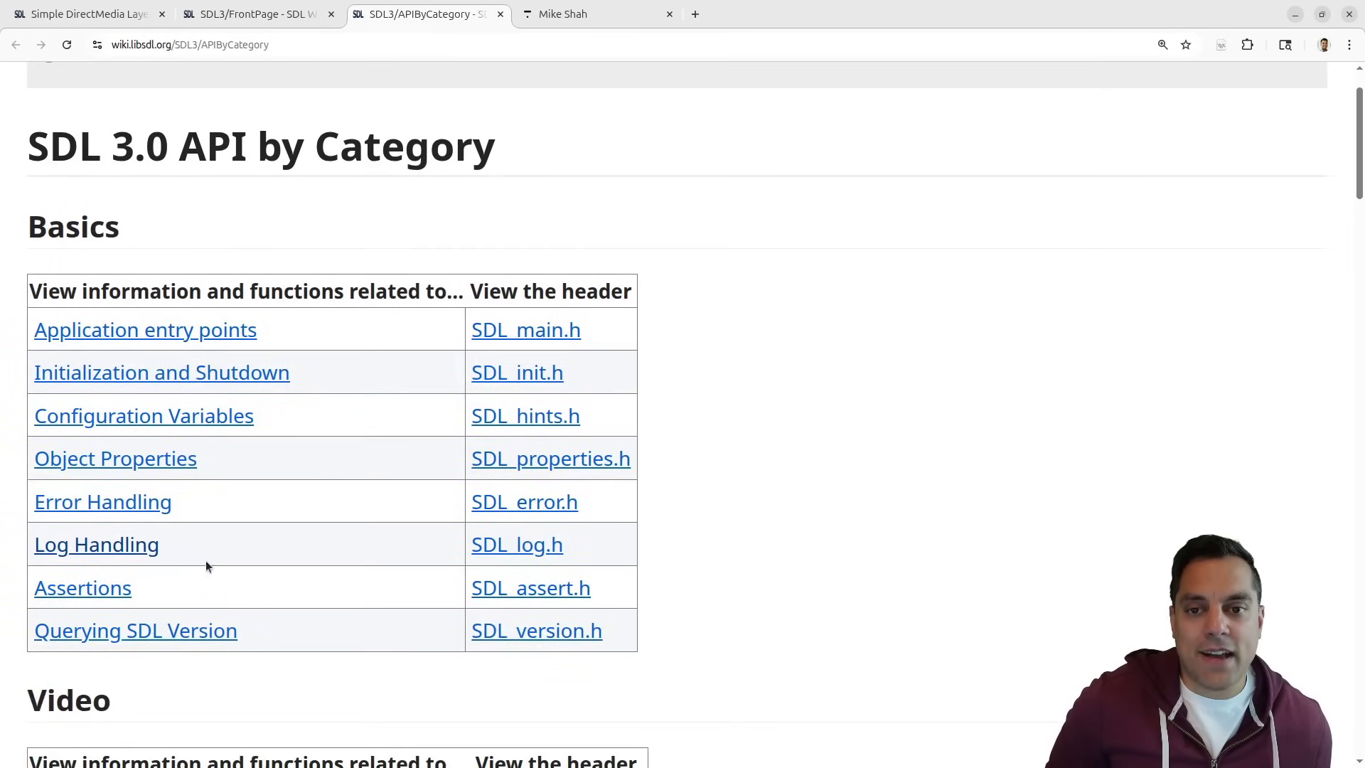
scroll(749, 423, down, 6)
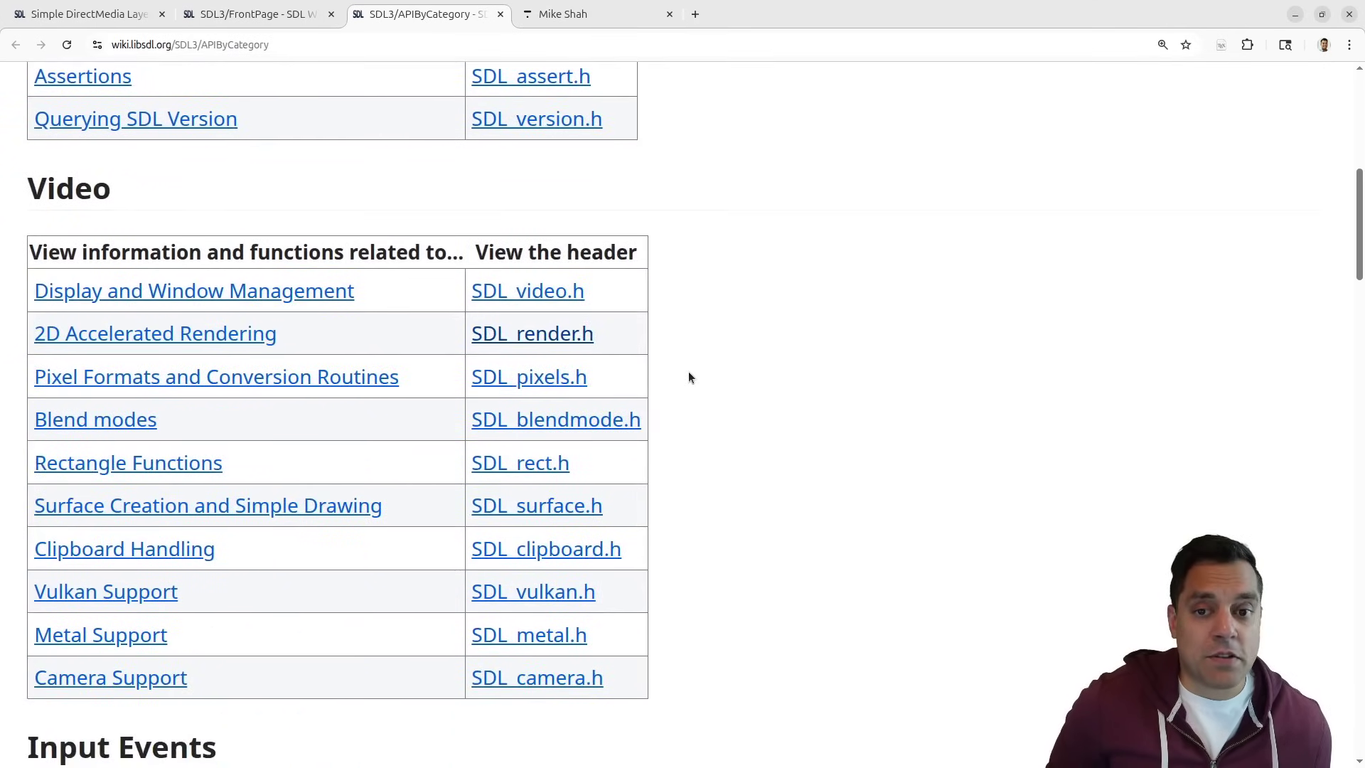
click(147, 333)
Read the 2D Accelerated Rendering drawing-mode and main-thread notes, then go back to API by category.
scroll(495, 384, down, 5)
scroll(643, 305, up, 4)
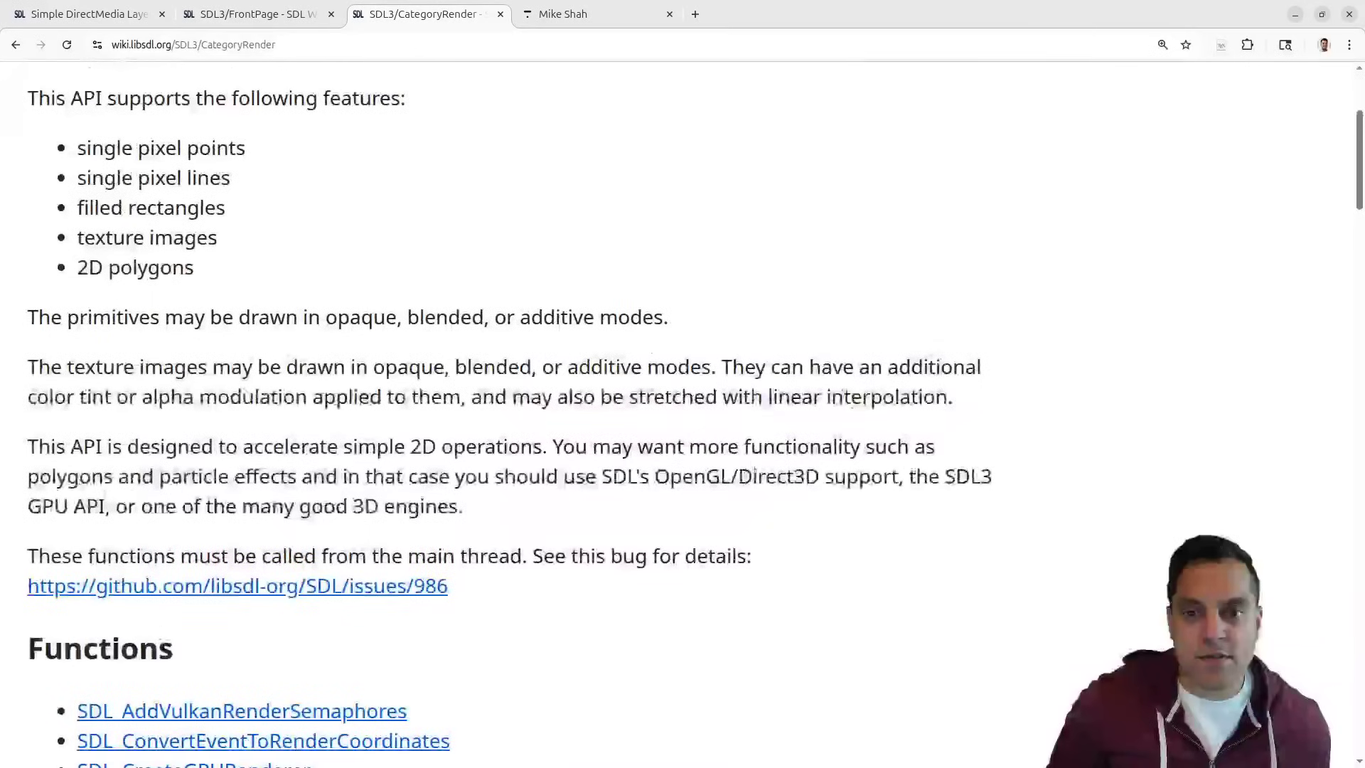
mouse_move(466, 506)
mouse_down()
mouse_move(561, 476)
mouse_move(140, 322)
mouse_move(31, 307)
mouse_up()
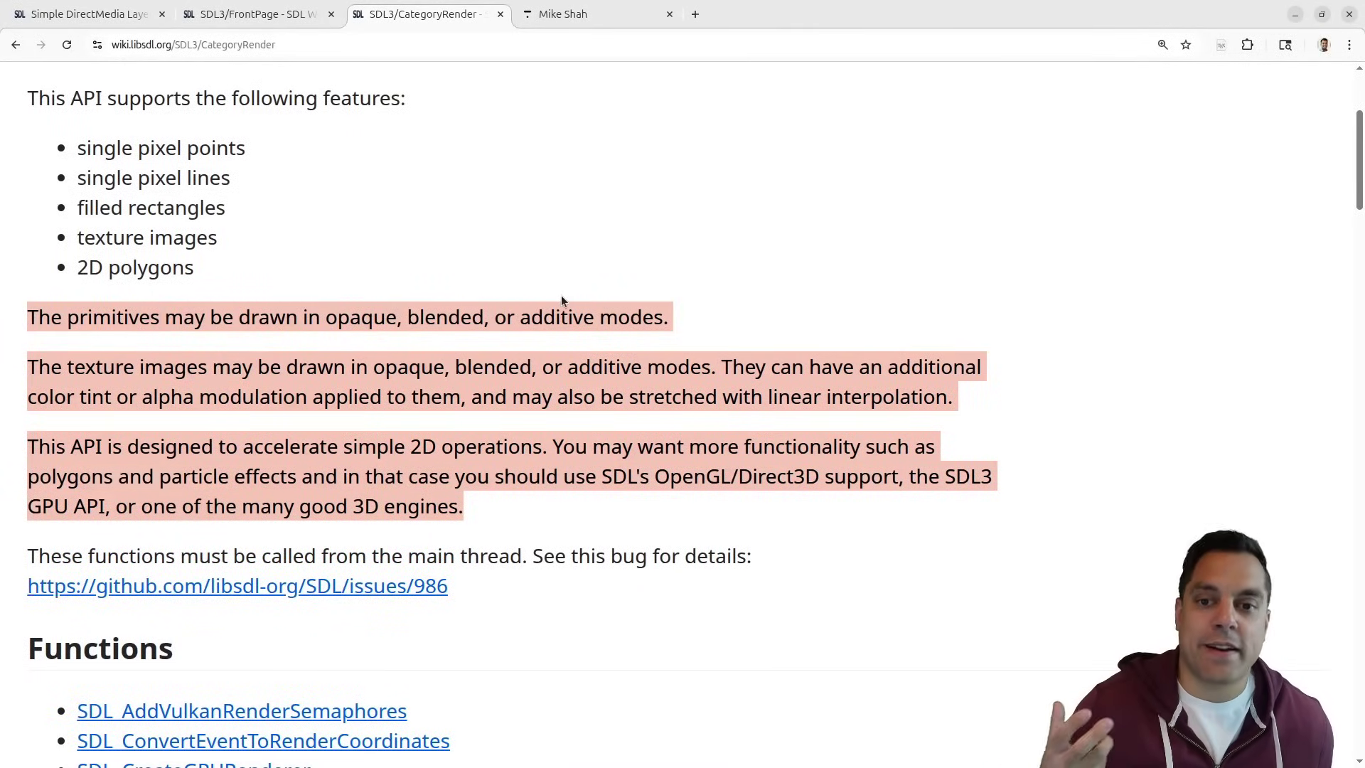
scroll(561, 299, down, 6)
drag(350, 613, 147, 314)
click(417, 203)
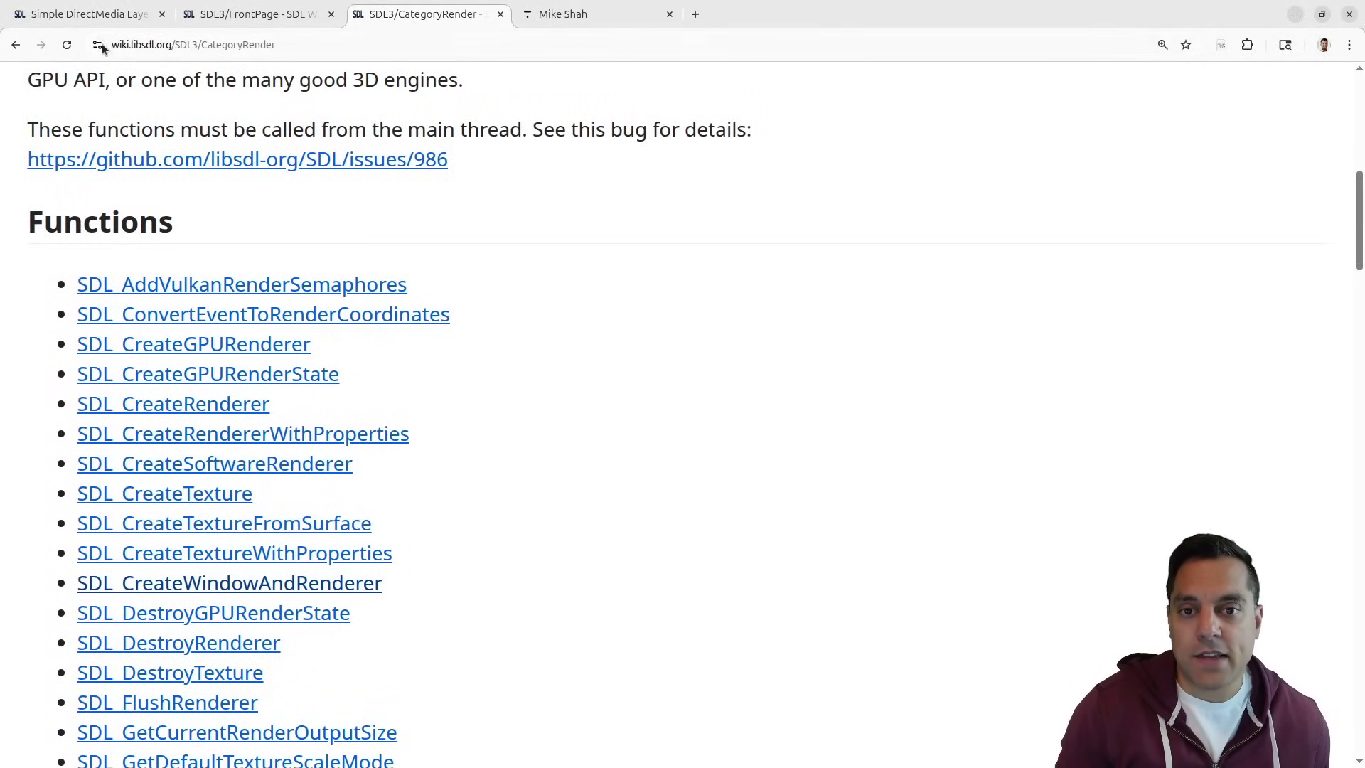
drag(70, 128, 506, 152)
click(546, 176)
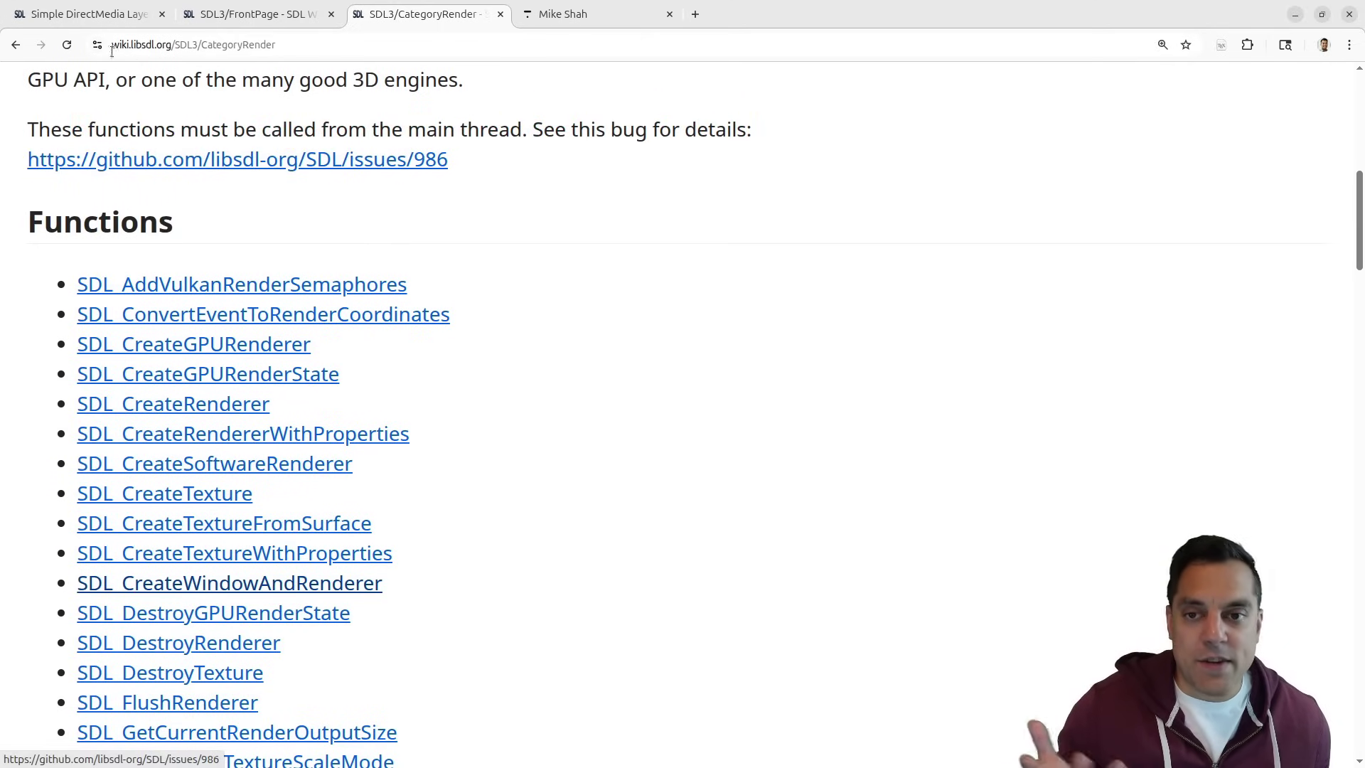
click(16, 45)
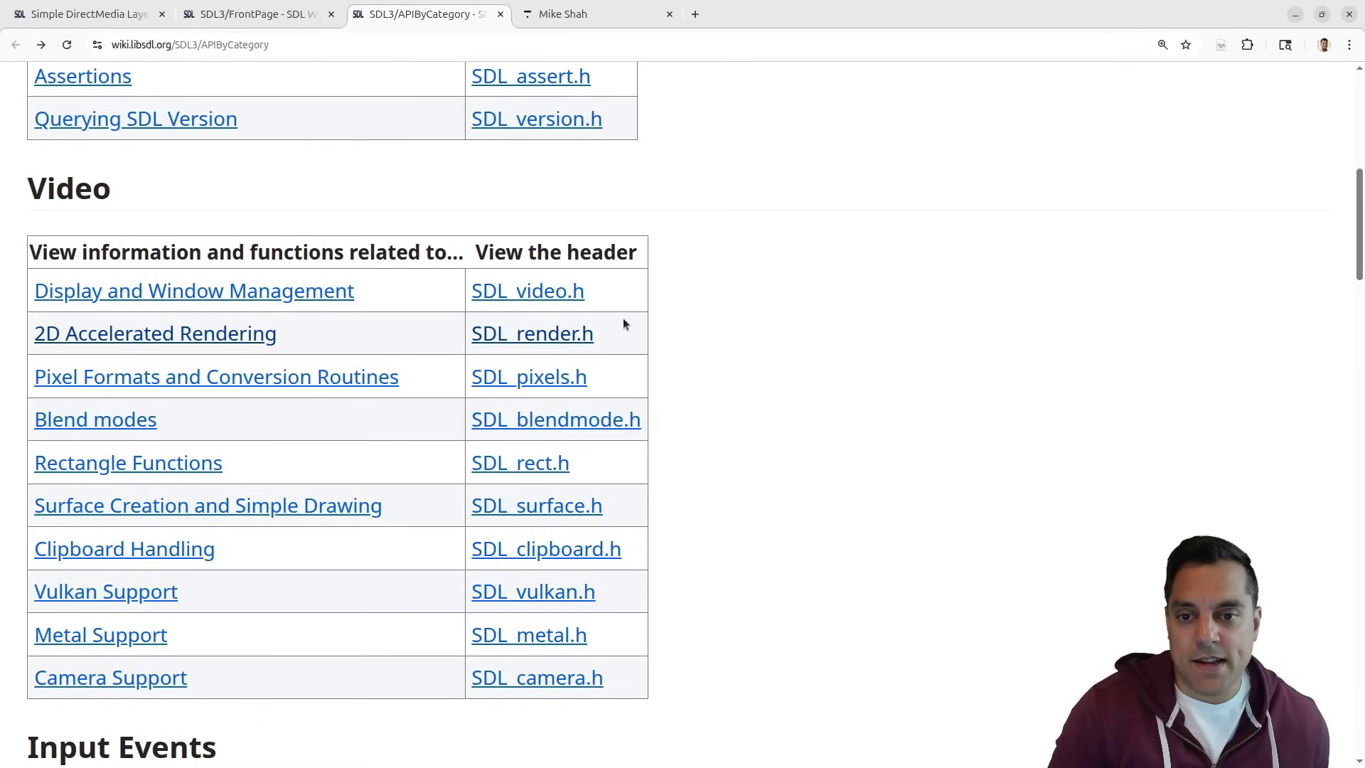
Close API by category and open the API quick reference in a new tab.
key(ctrl+w)
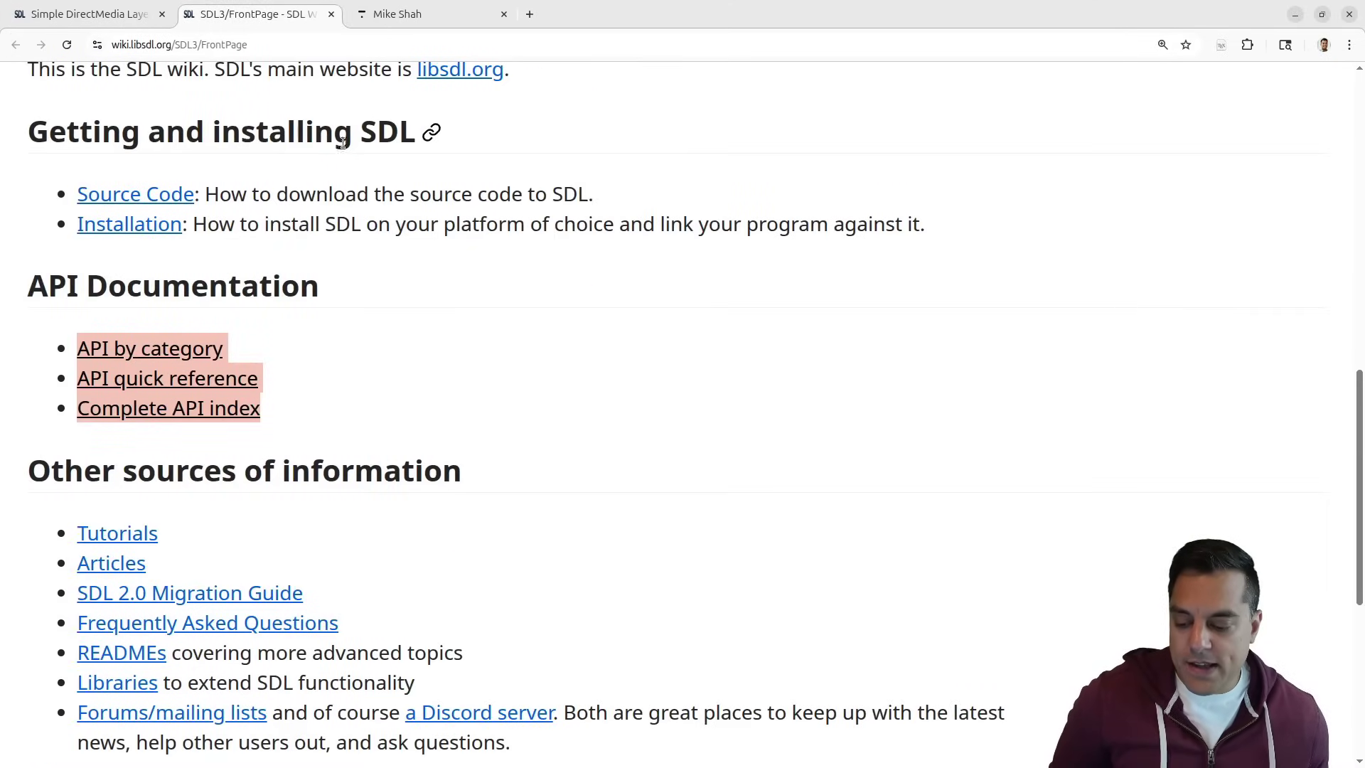
middle_click(240, 379)
key(ctrl+Tab)
scroll(798, 364, down, 10)
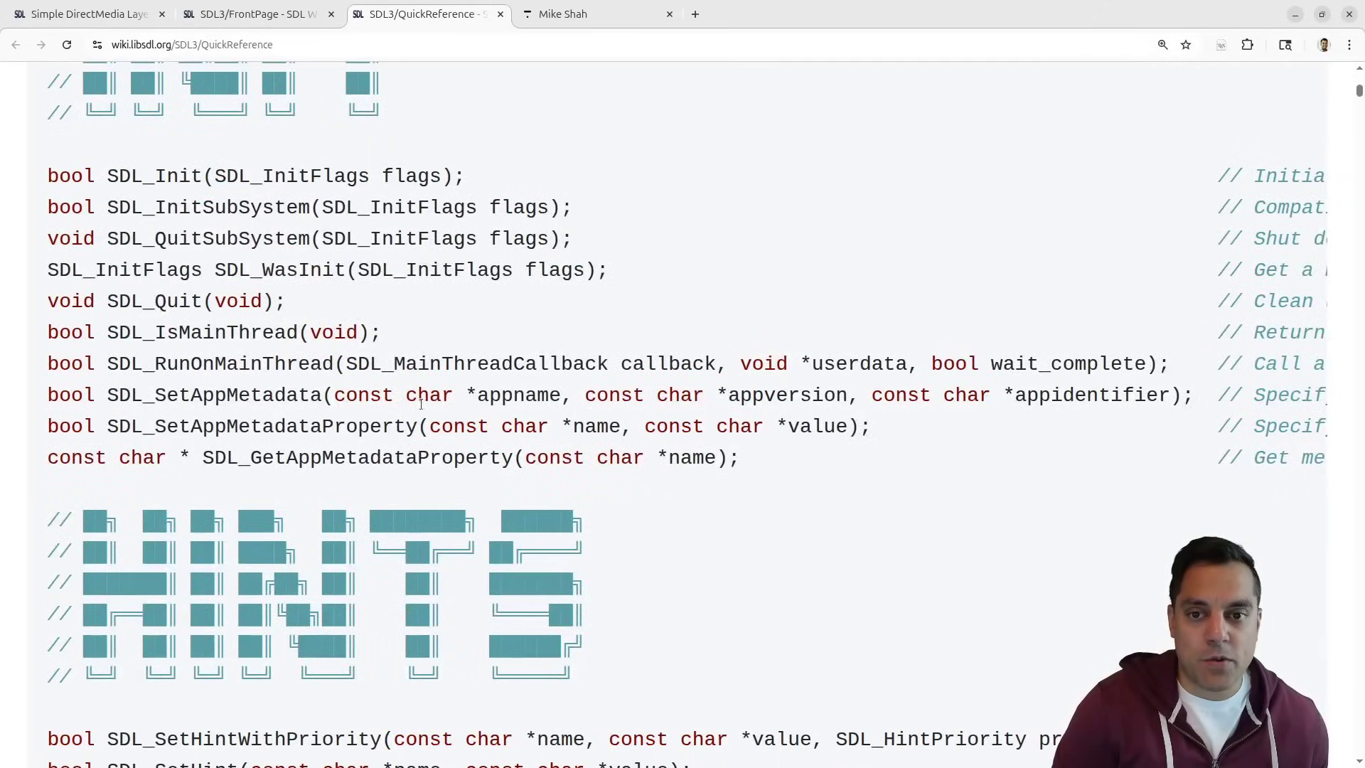
scroll(471, 413, up, 5)
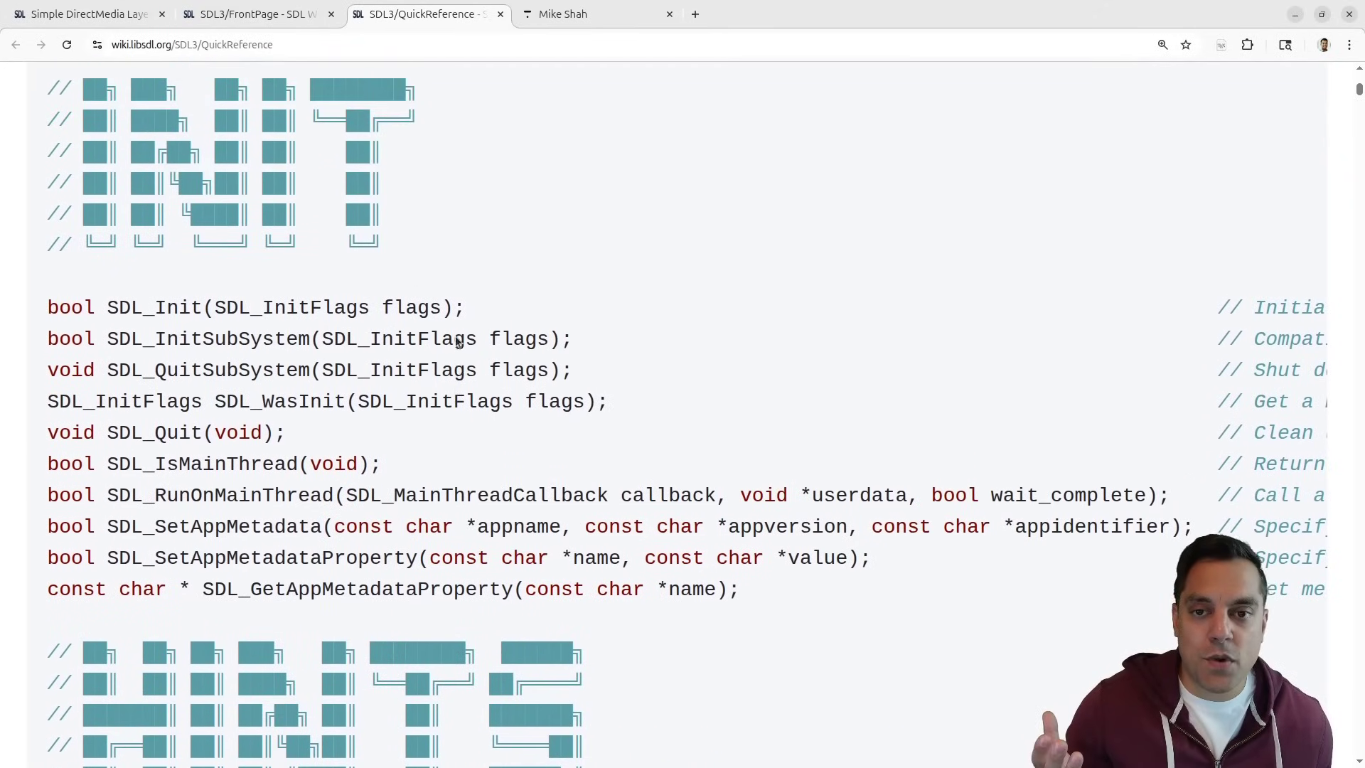
drag(430, 253, 50, 117)
click(496, 174)
scroll(619, 229, down, 7)
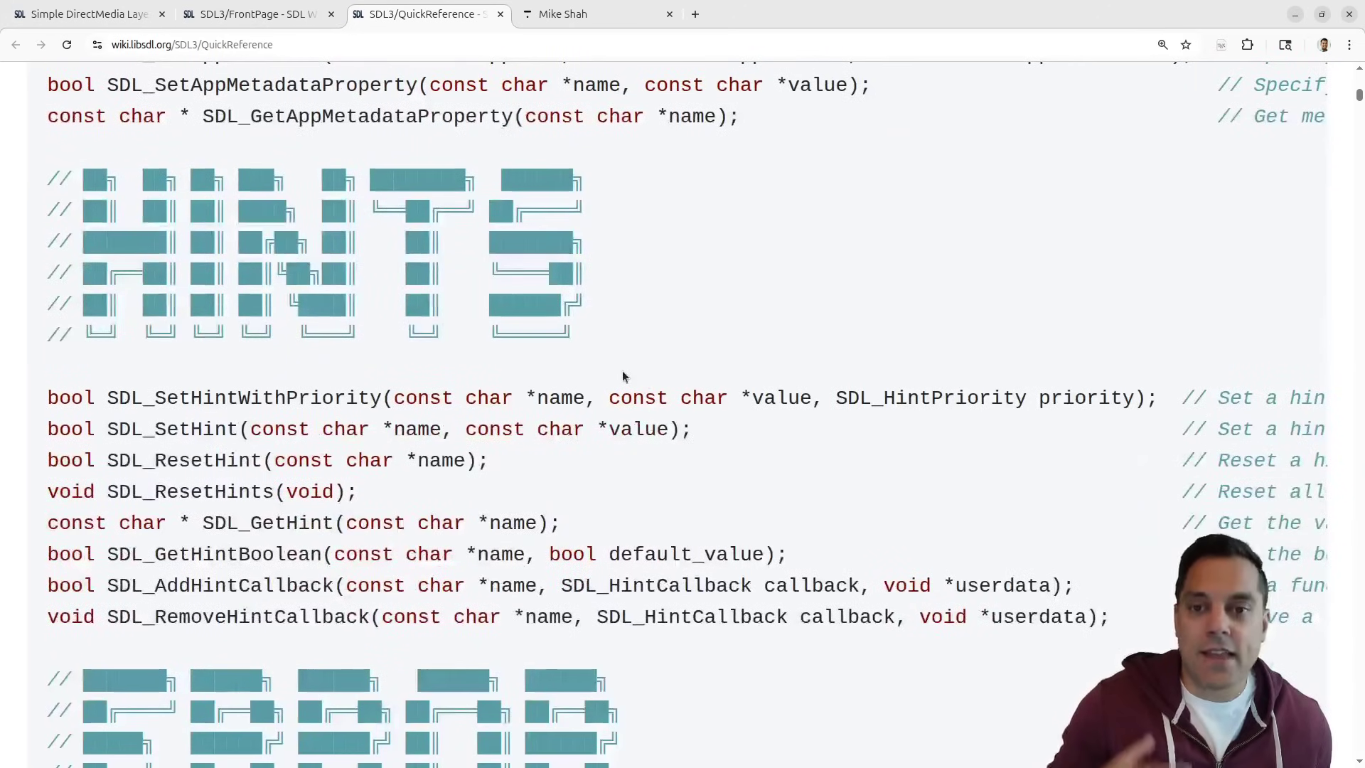
Find SDL_CreateRenderer in the quick reference and highlight its declaration and description comment.
key(ctrl+f)
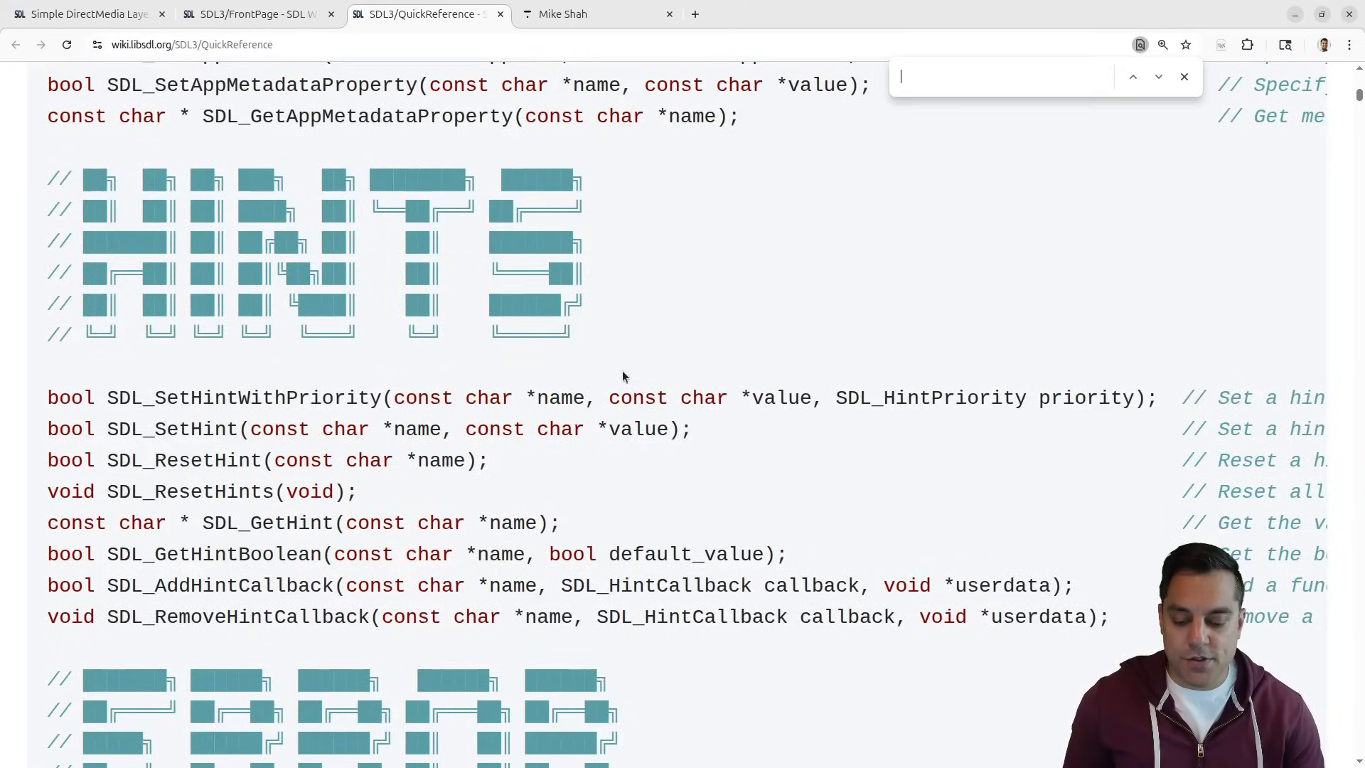
text(SDL_Create)
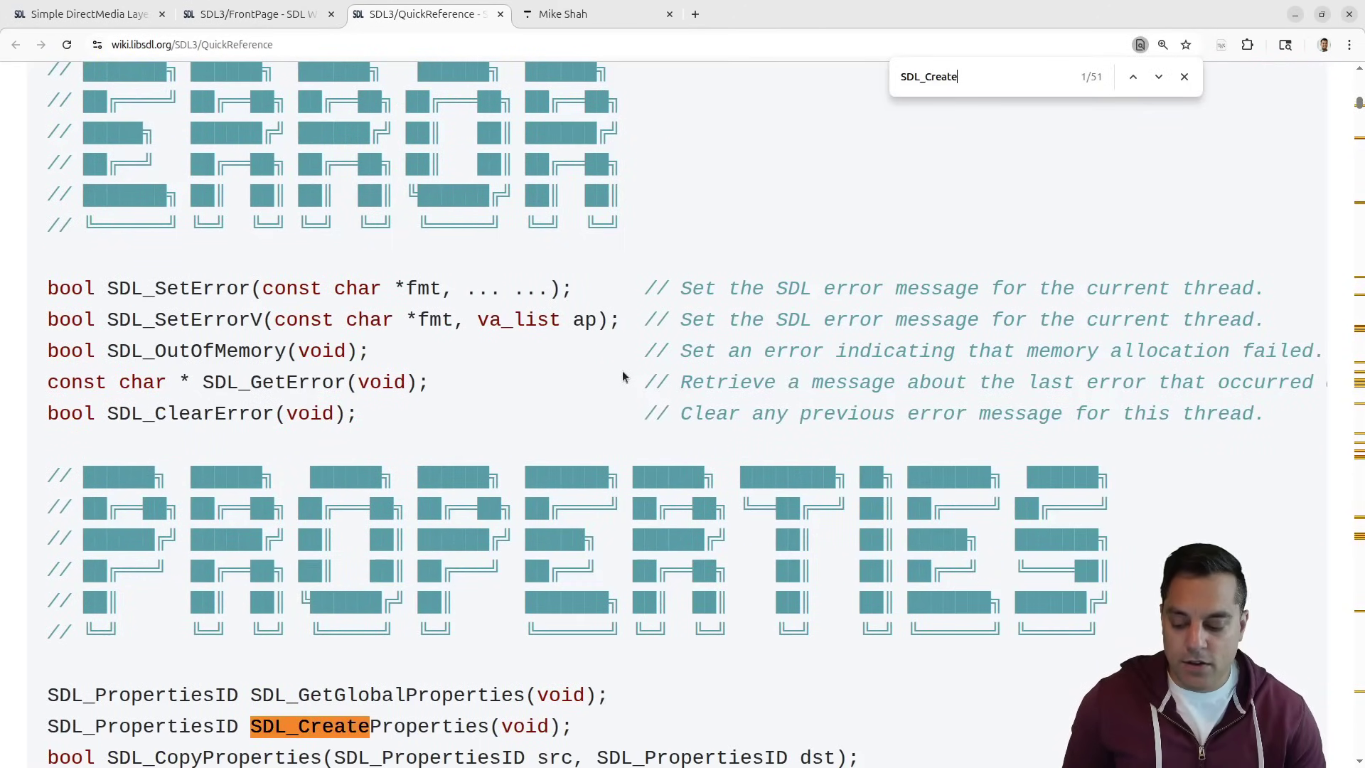
text(Renderer)
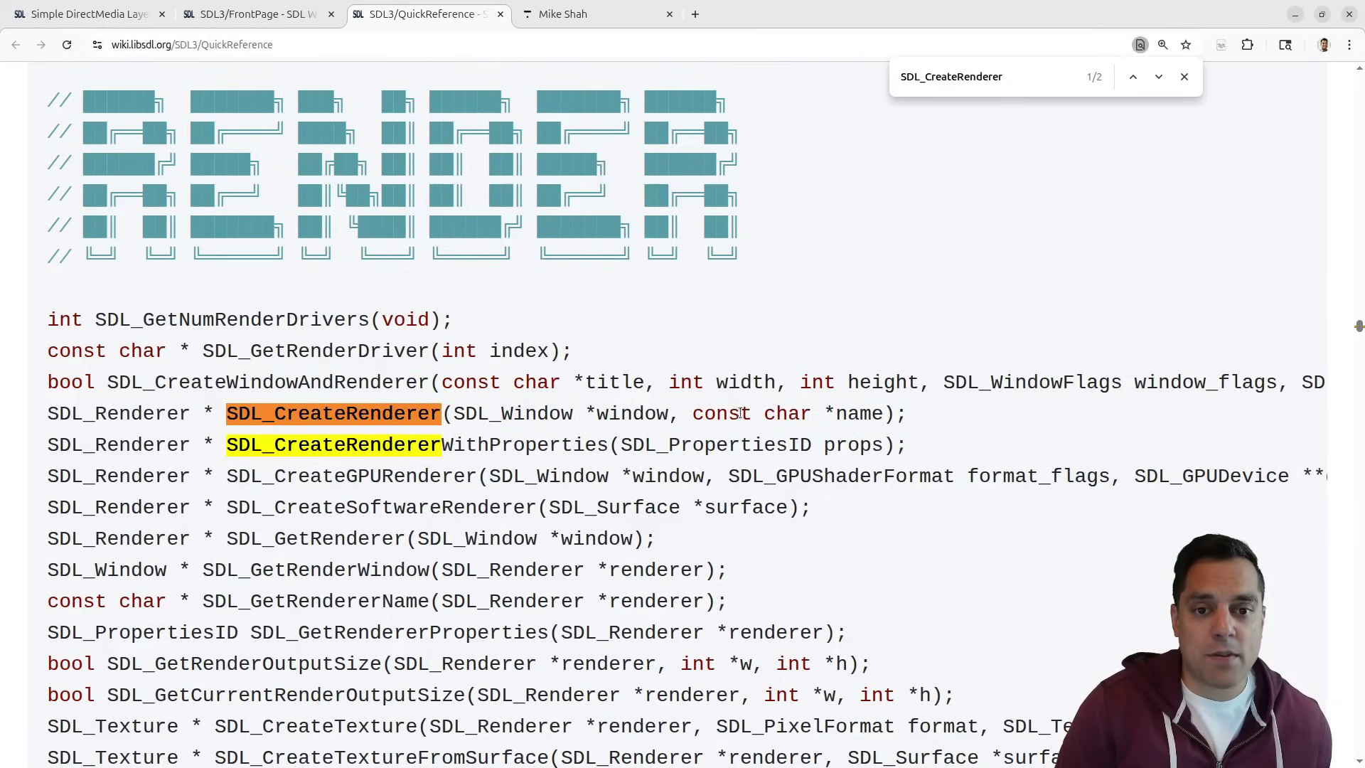
drag(783, 413, 861, 408)
click(467, 413)
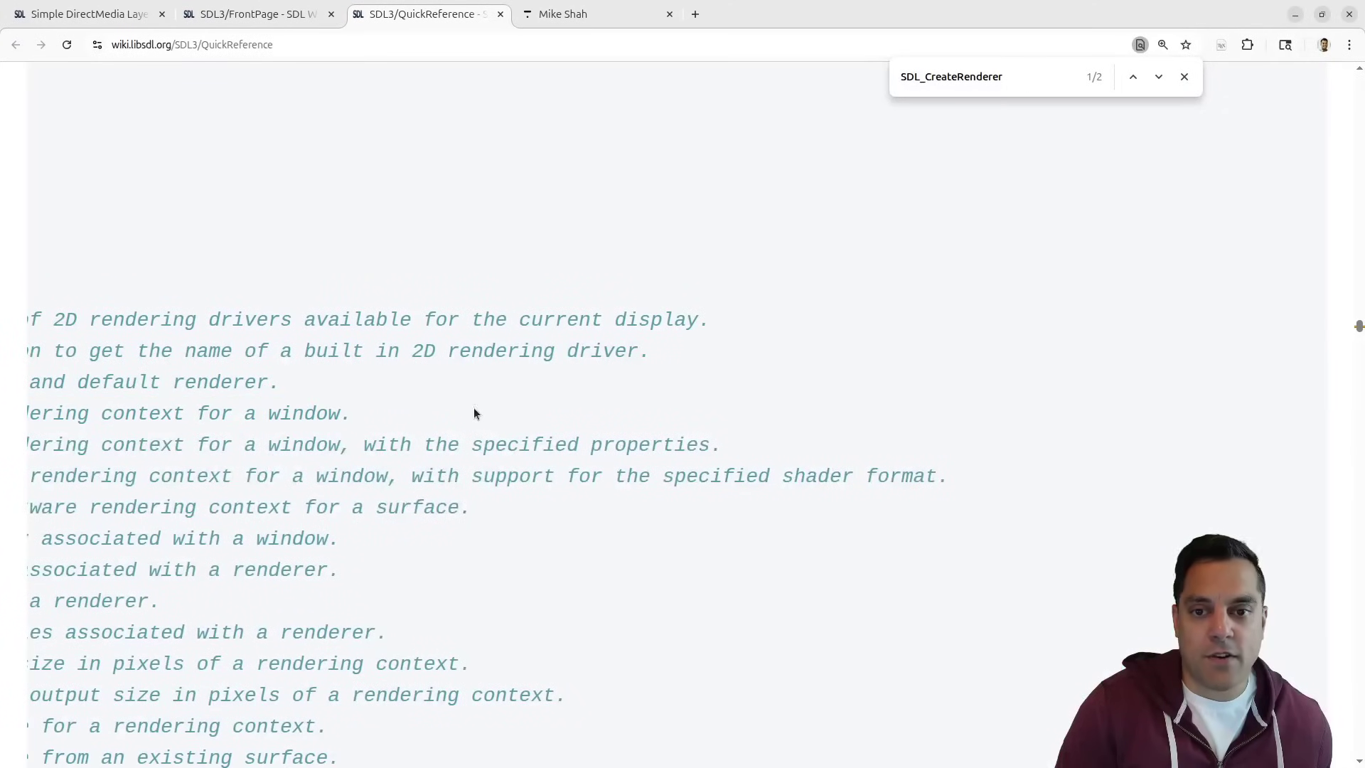
drag(467, 413, 248, 405)
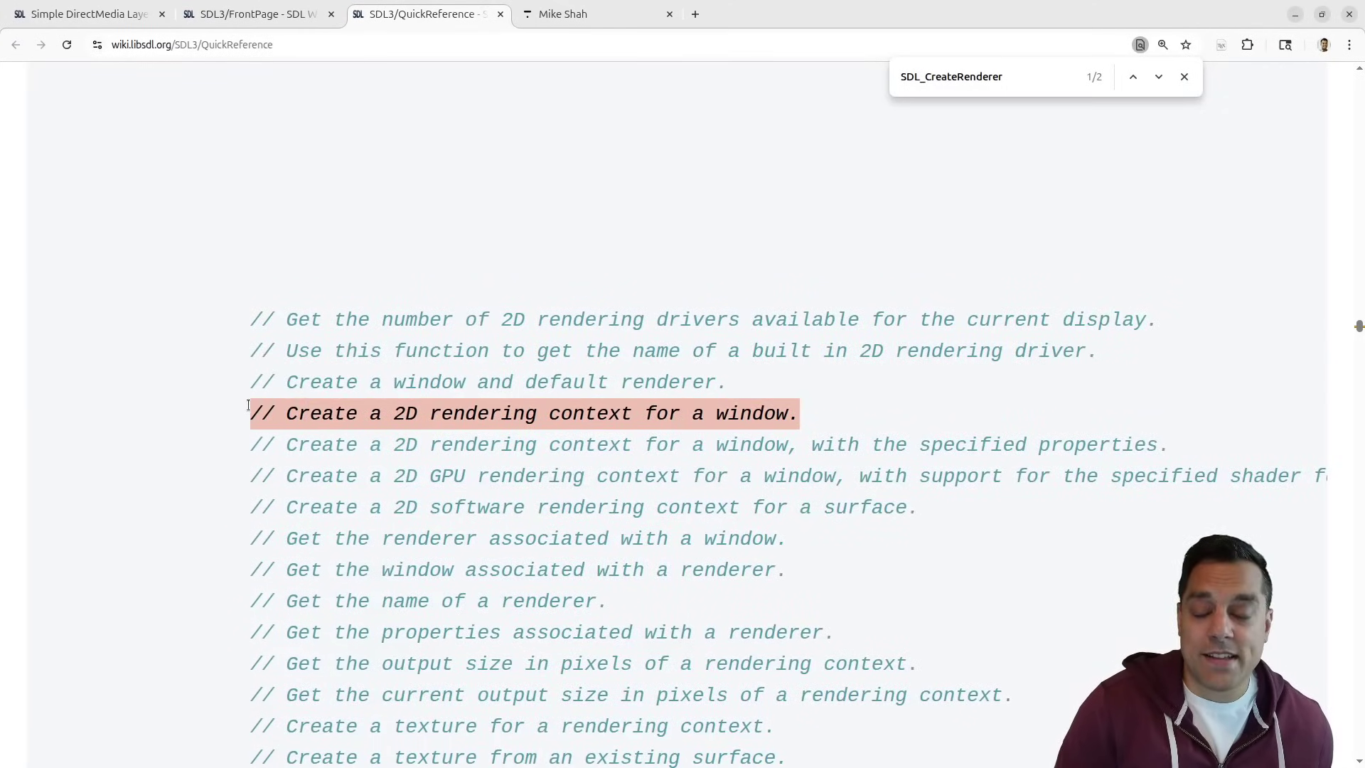
click(343, 420)
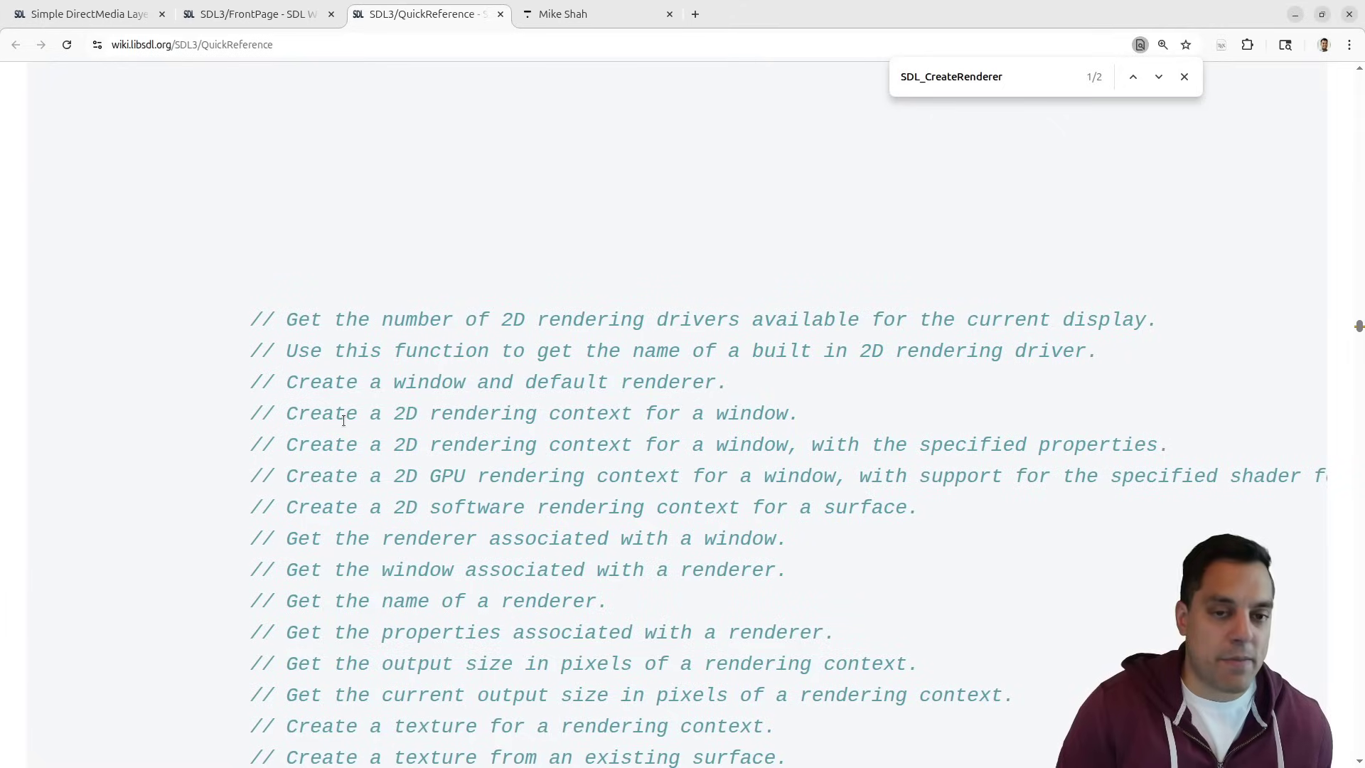
drag(344, 420, 265, 404)
click(386, 401)
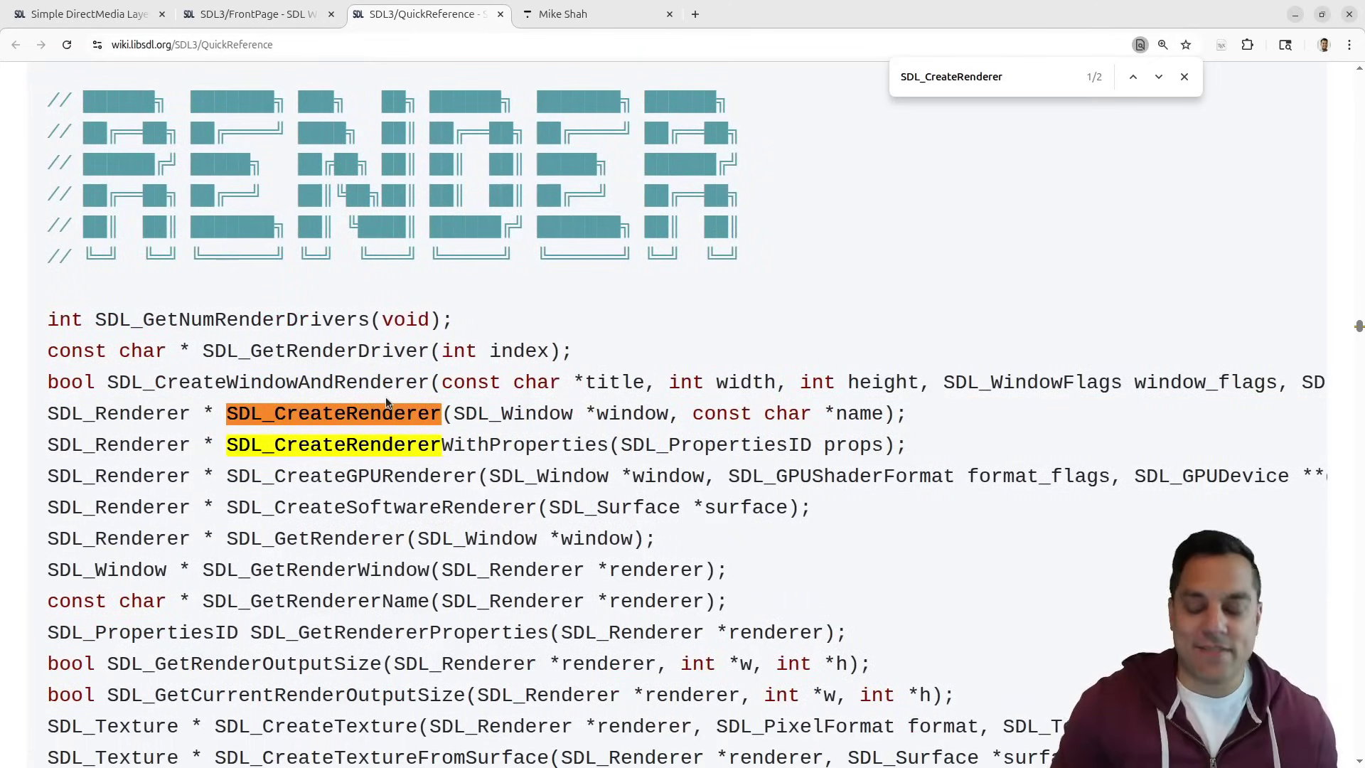
Open the Complete API index from the SDL3 front page in a new tab.
click(282, 15)
scroll(241, 338, down, 1)
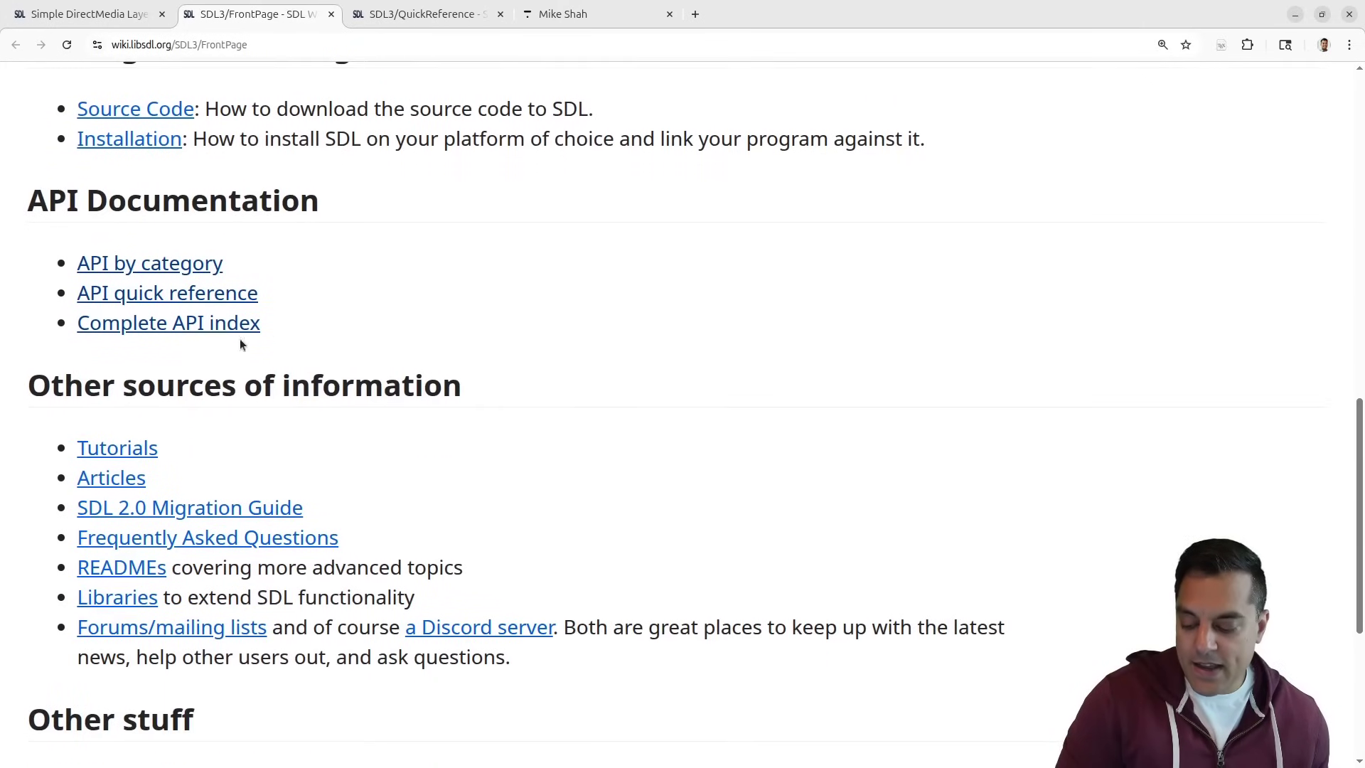
middle_click(166, 324)
click(572, 15)
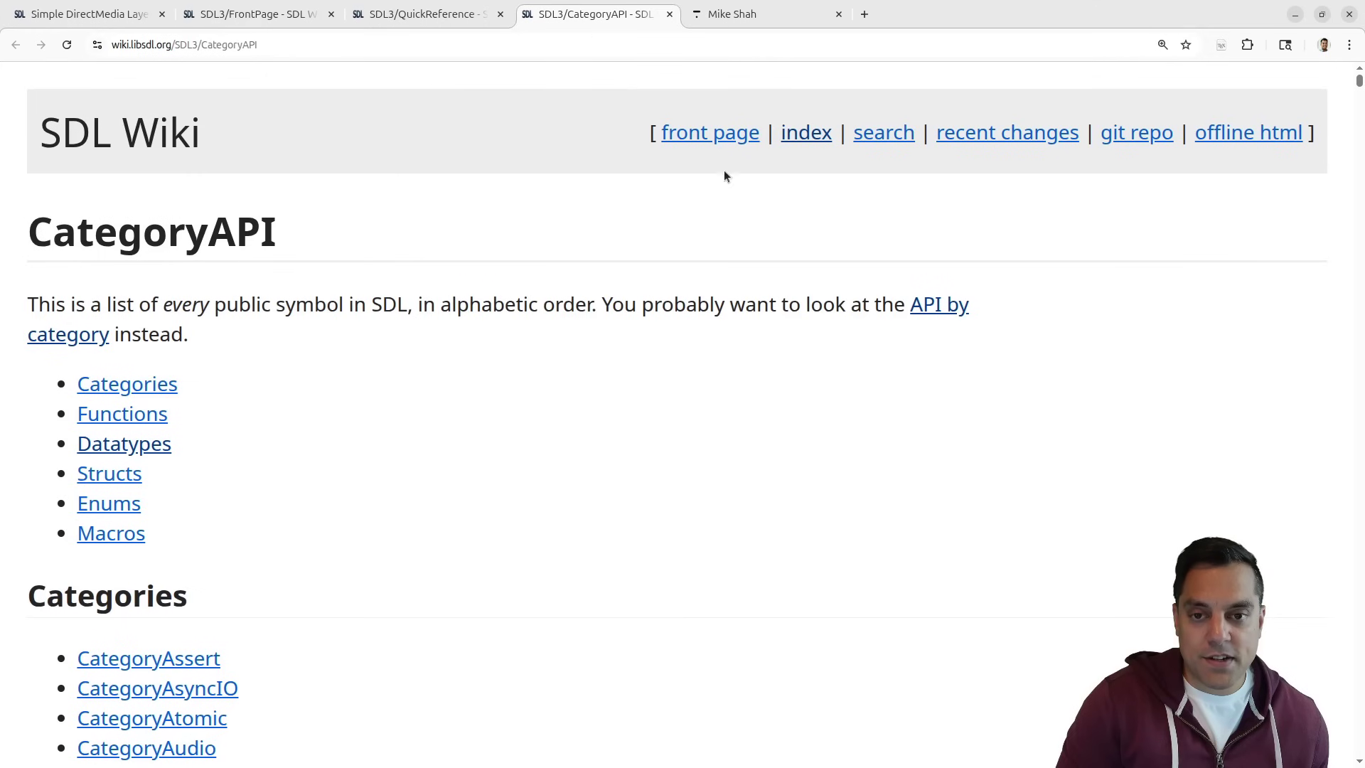
scroll(634, 455, down, 20)
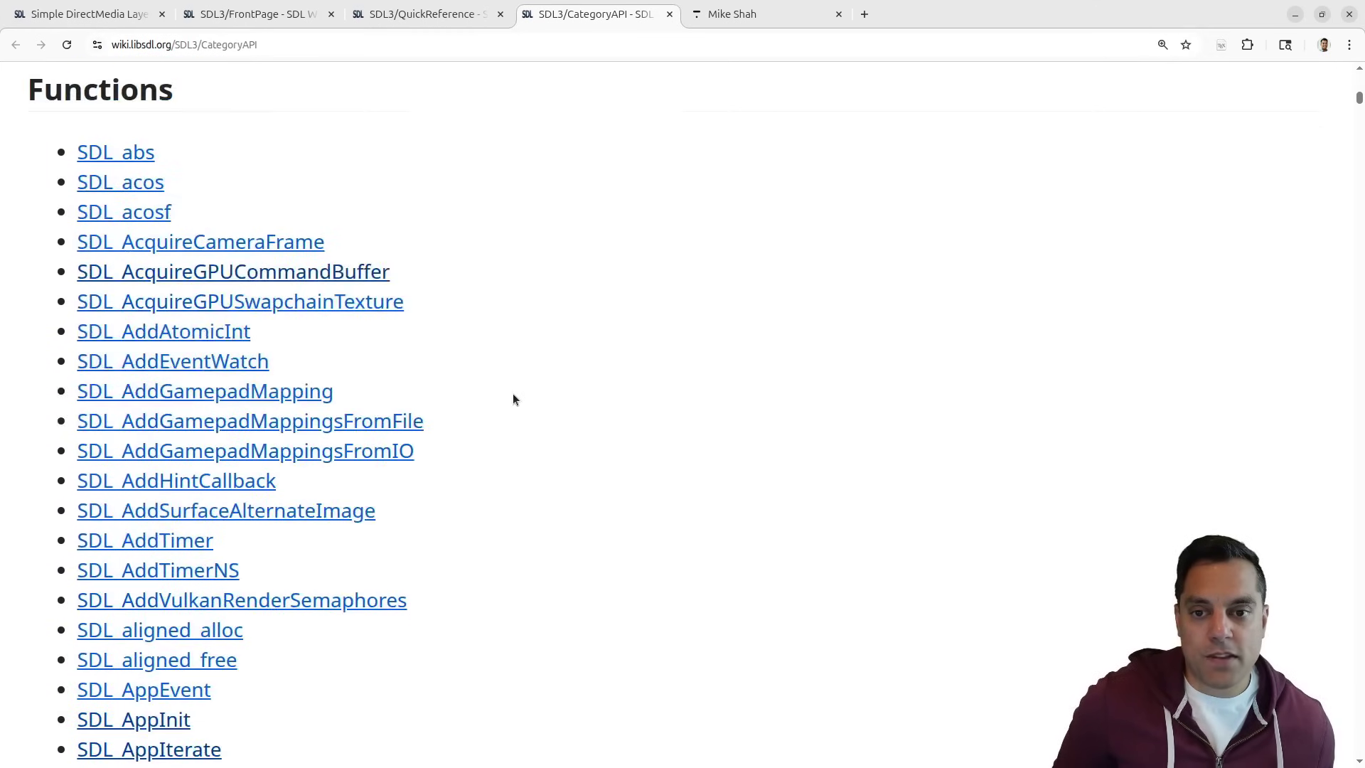
scroll(675, 345, down, 10)
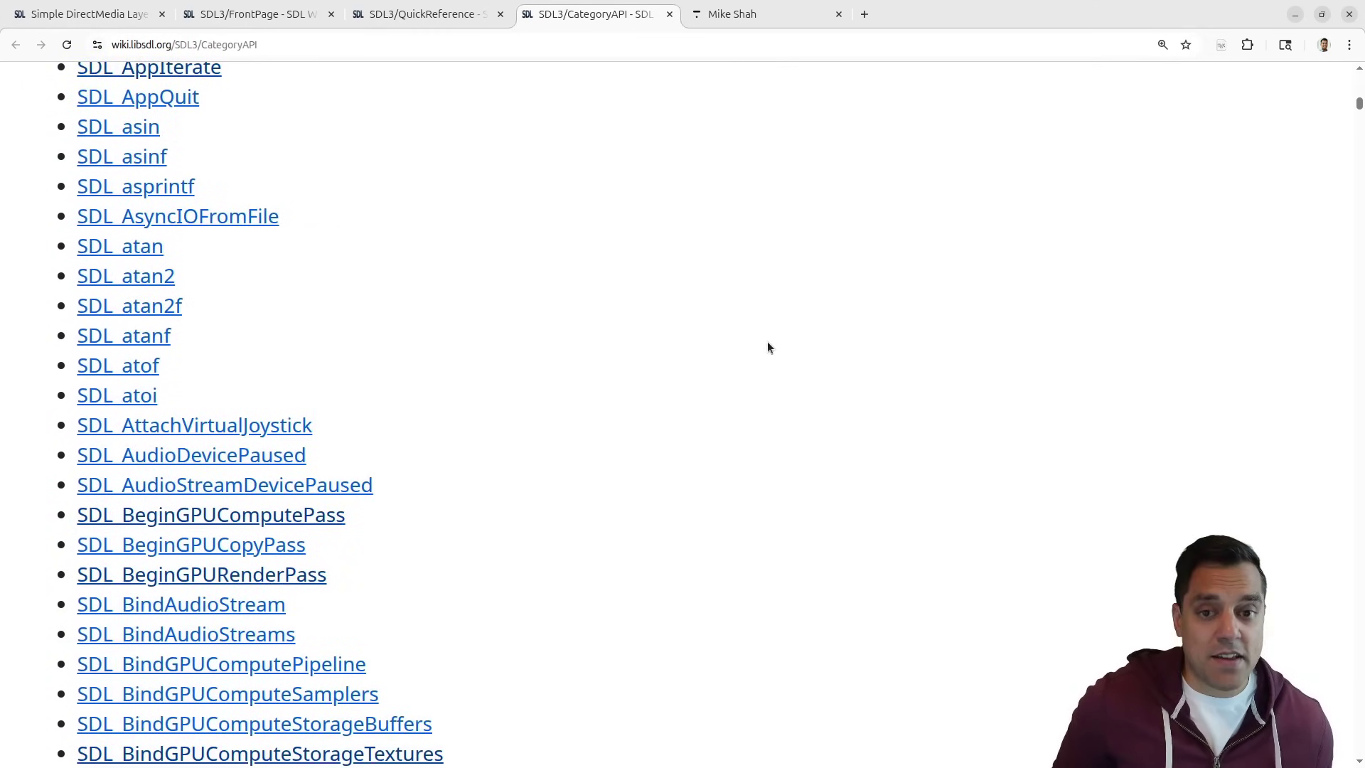
click(263, 44)
click(578, 208)
Search the API list for SDL_CreateRender, look over the matches, then close that tab.
key(ctrl+f)
text(sDL_)
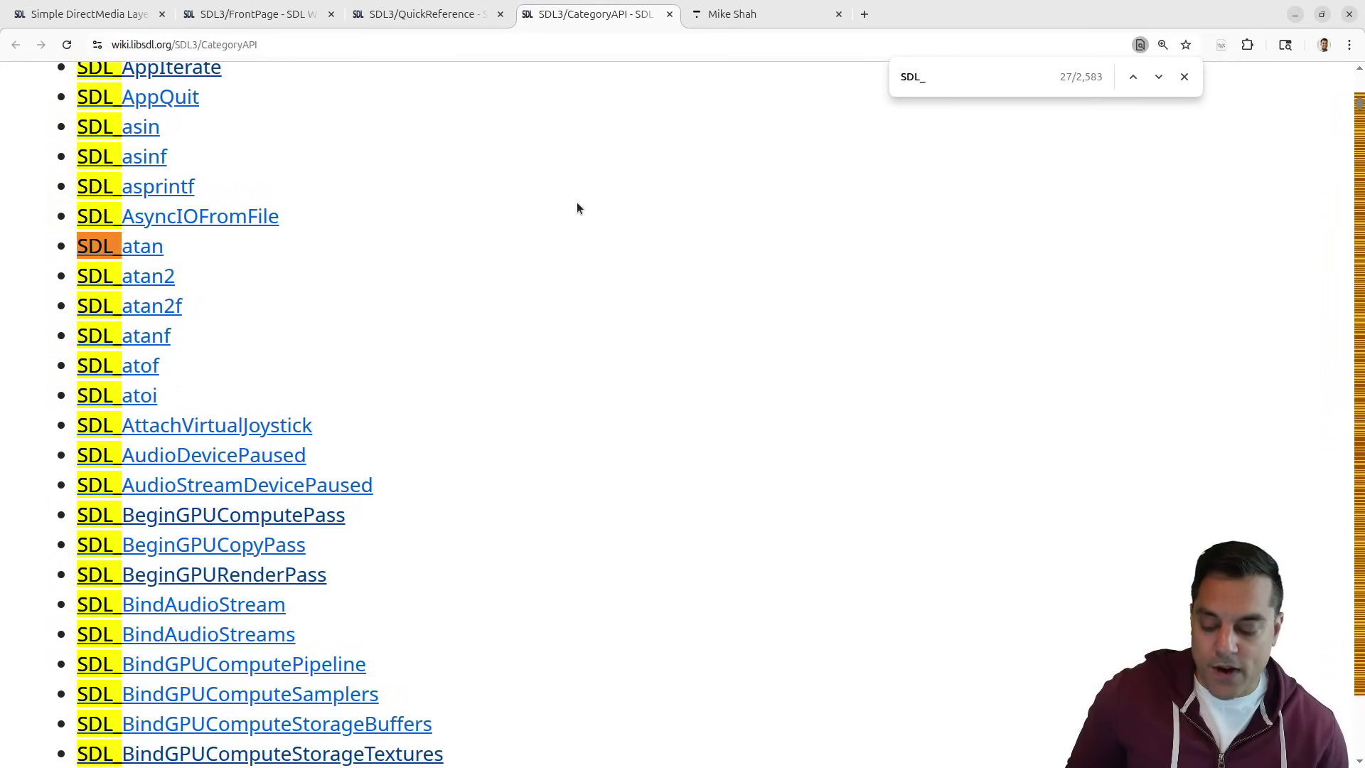
text(CreateRender)
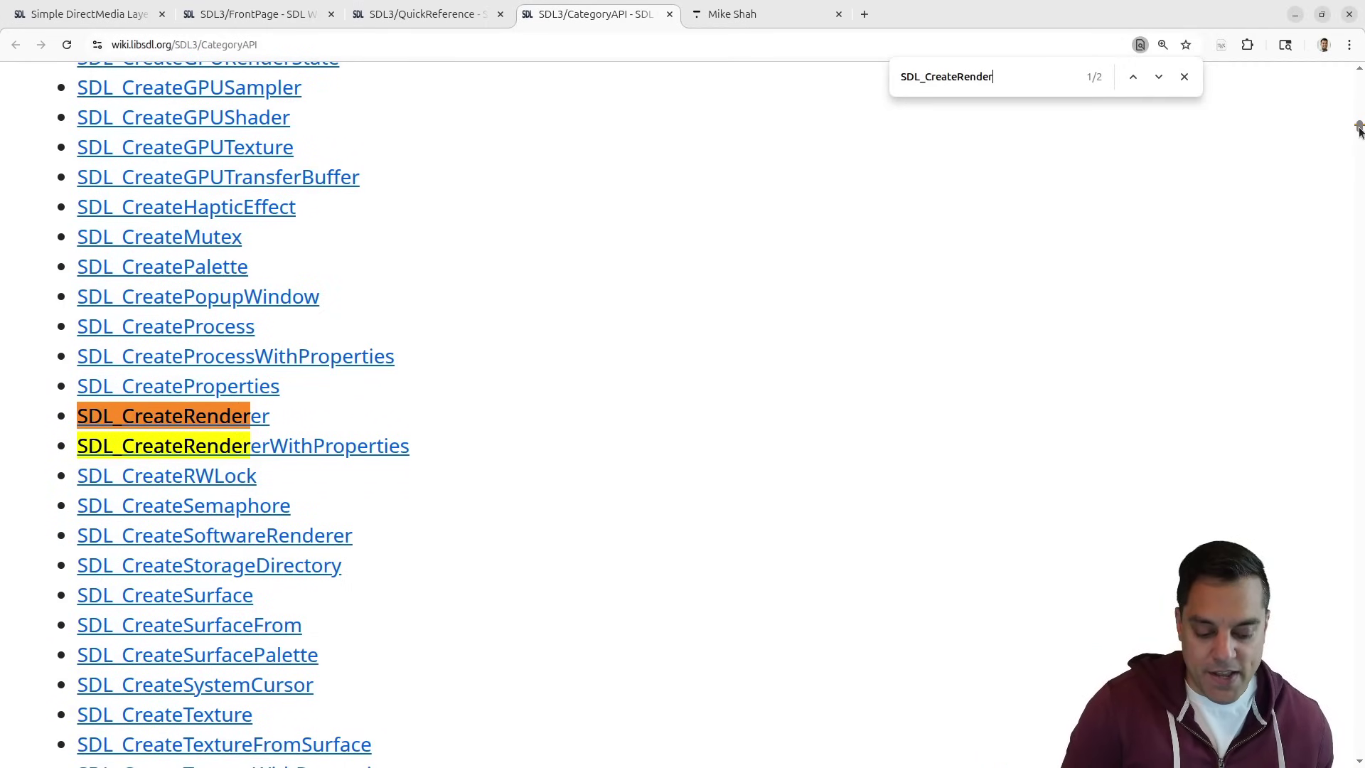
drag(1359, 130, 1359, 79)
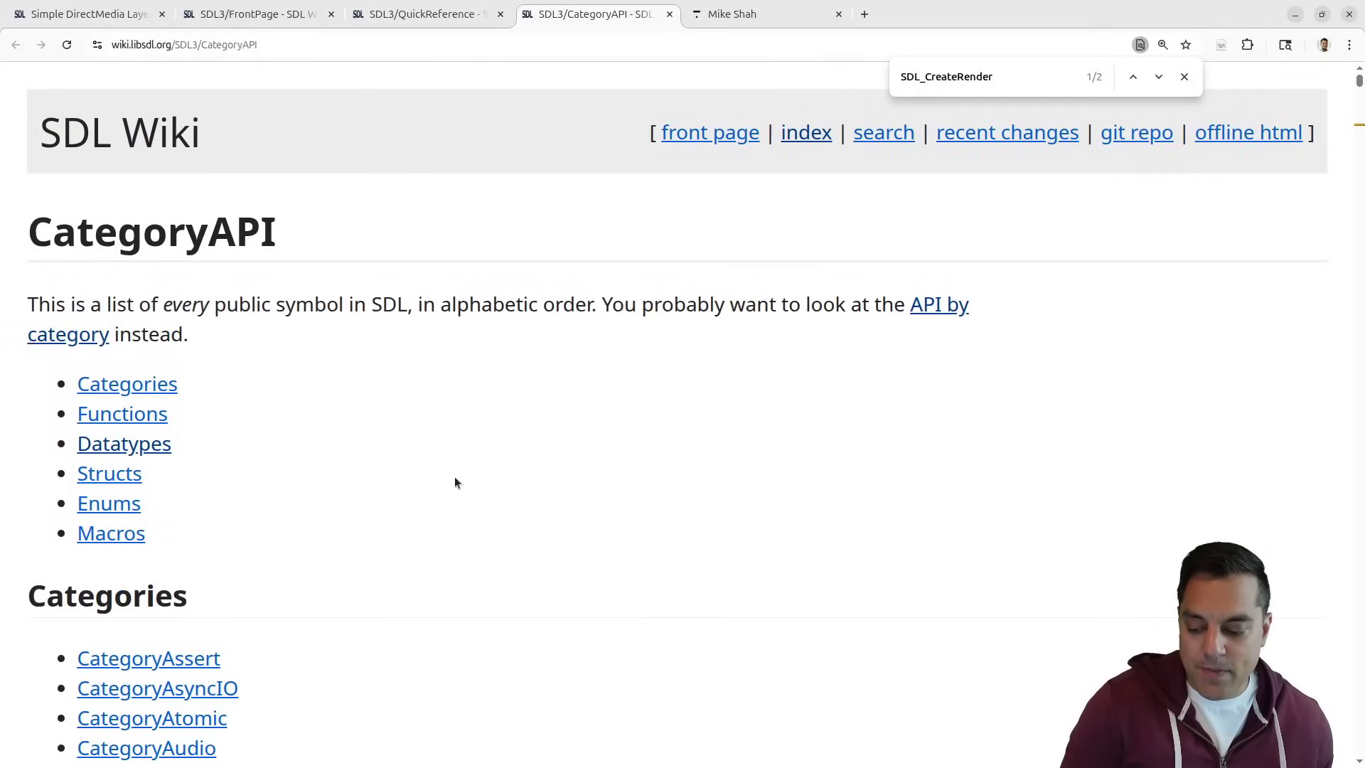
scroll(728, 341, down, 20)
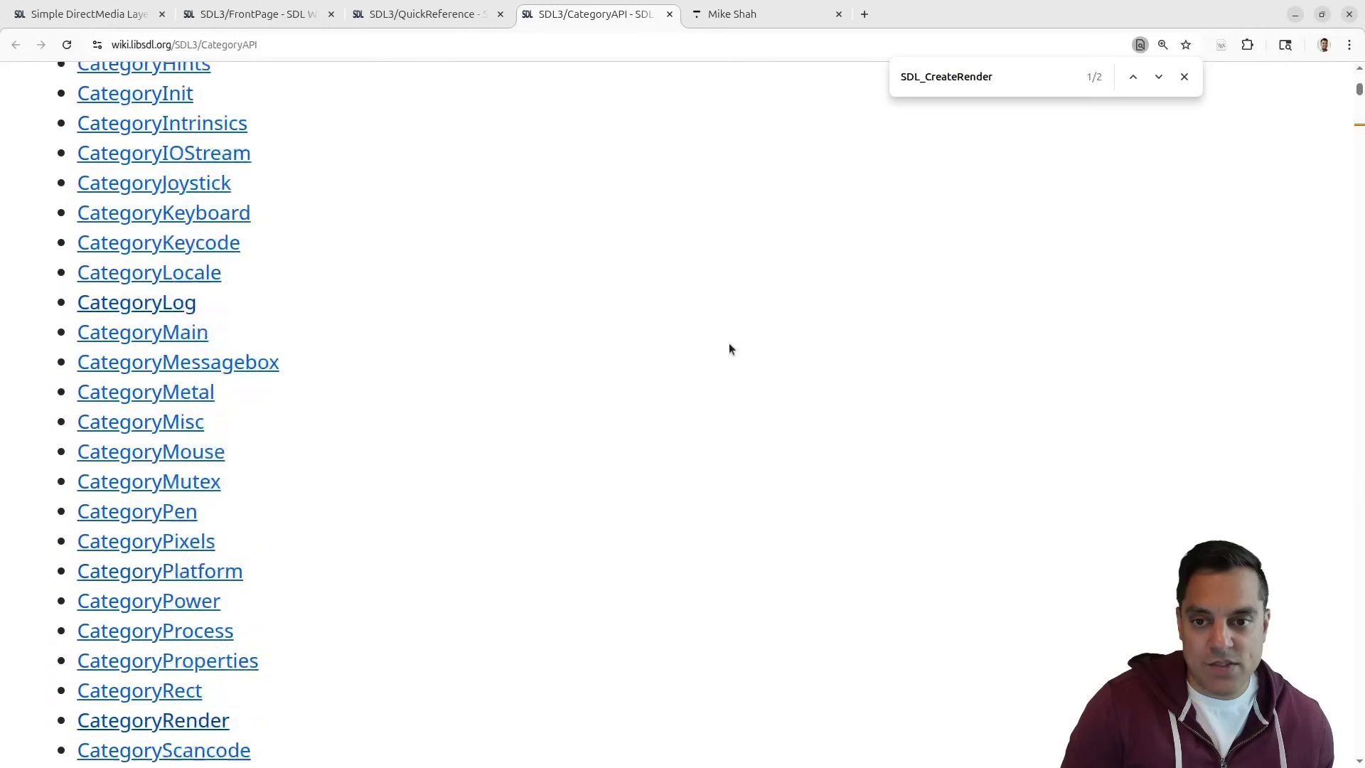
scroll(785, 324, down, 20)
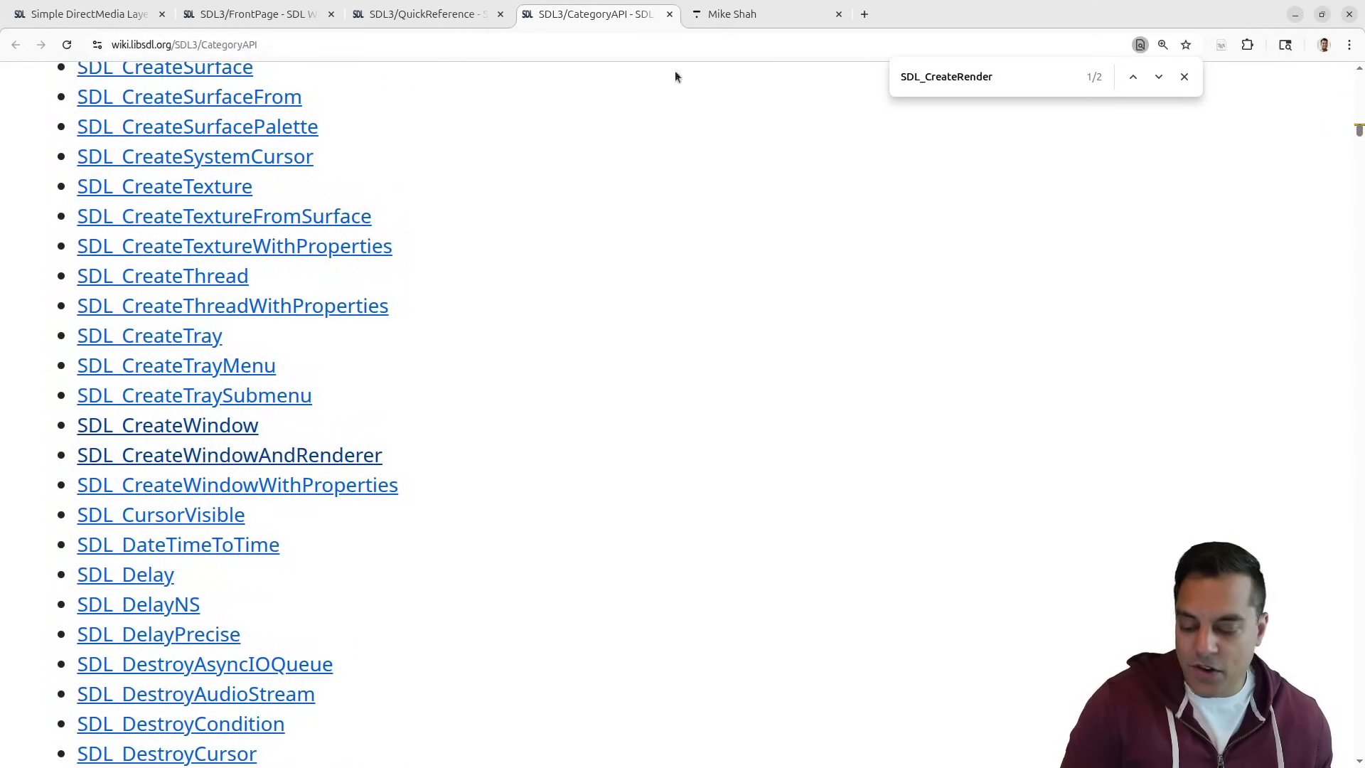
middle_click(540, 15)
Go from the SDL homepage to the wiki's index of all pages.
click(275, 16)
scroll(527, 366, down, 5)
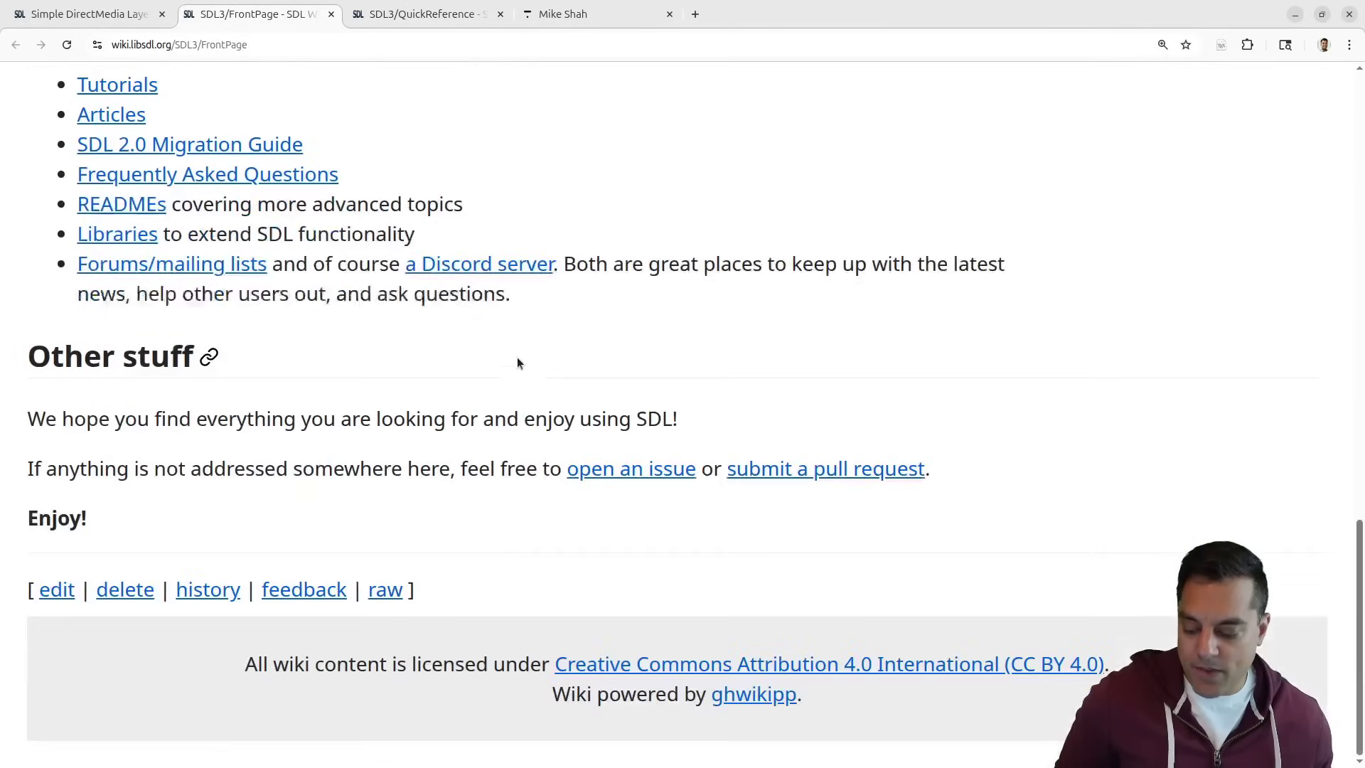
click(86, 15)
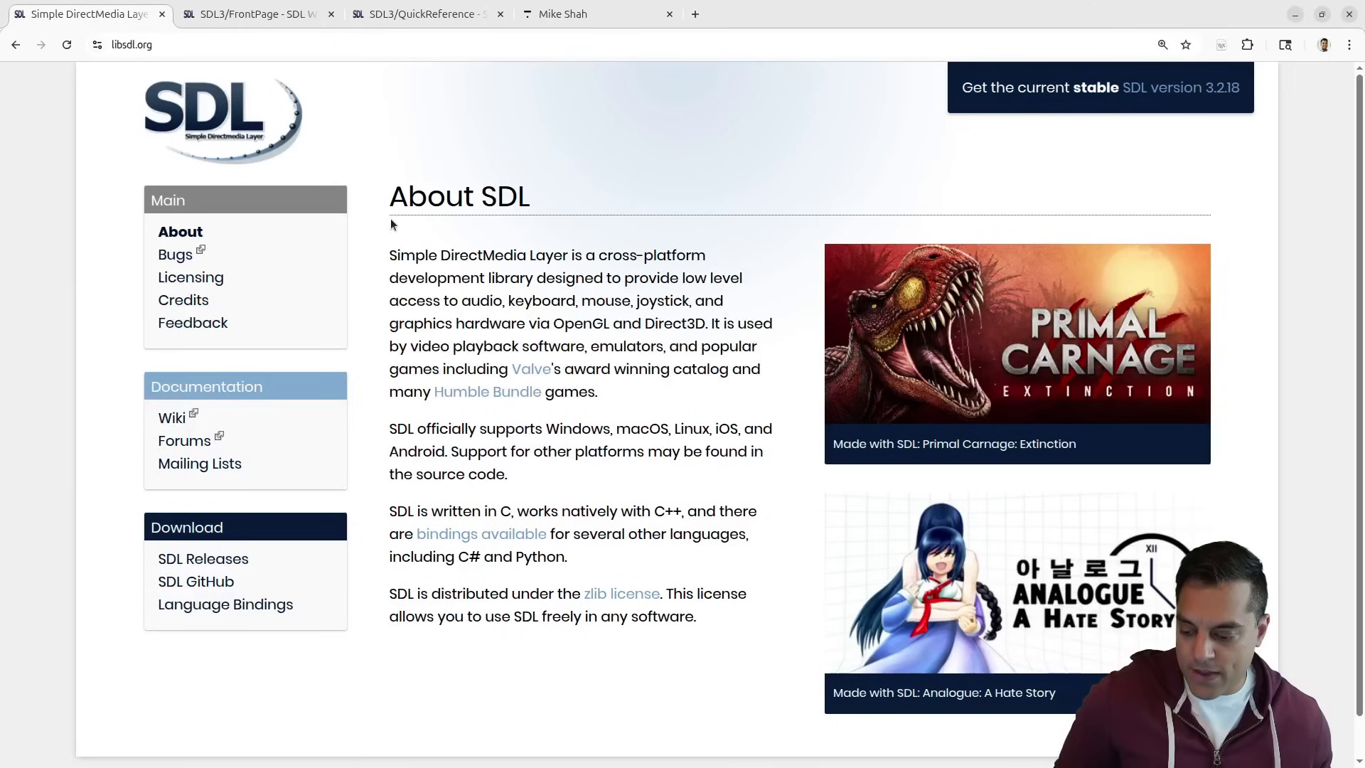
click(292, 99)
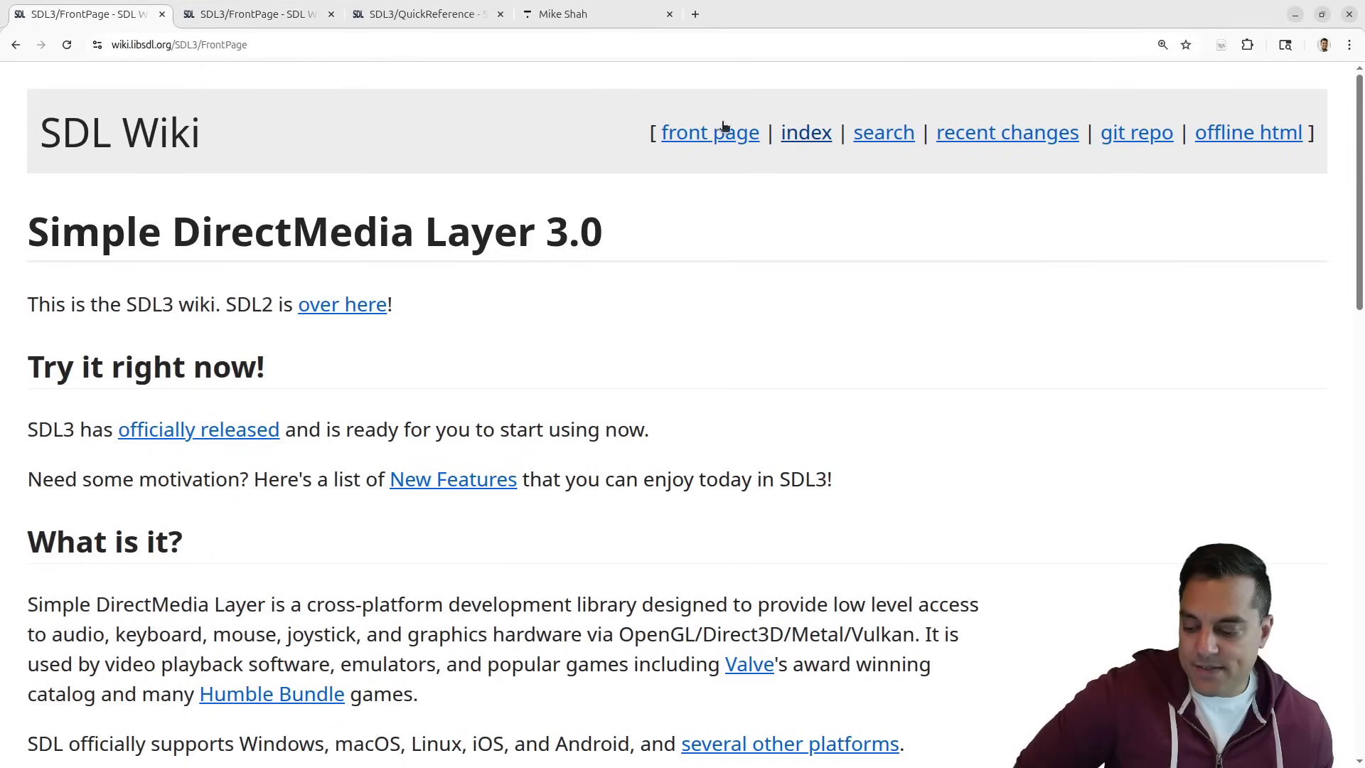
click(806, 133)
Search the index for SDL_CreateRender and step through its three matches.
scroll(625, 399, down, 8)
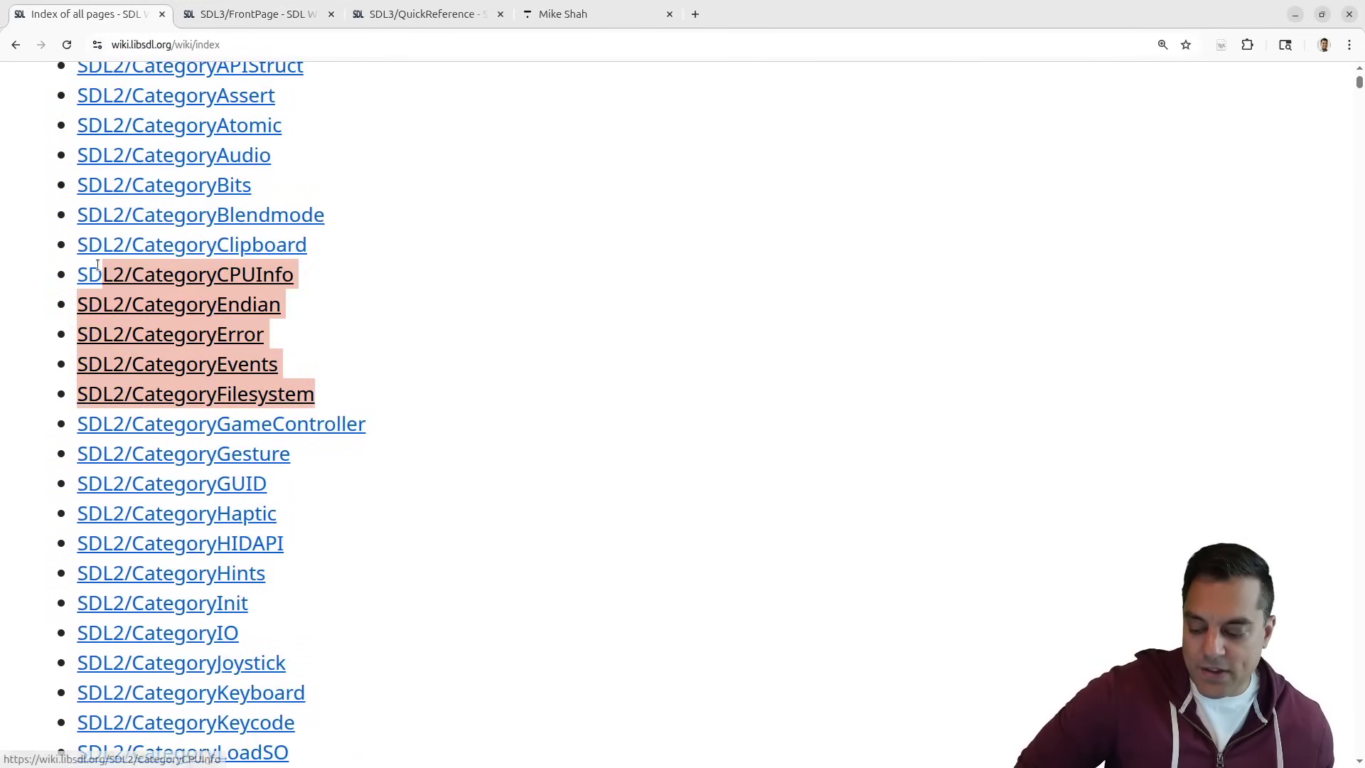
scroll(707, 254, down, 15)
key(ctrl+f)
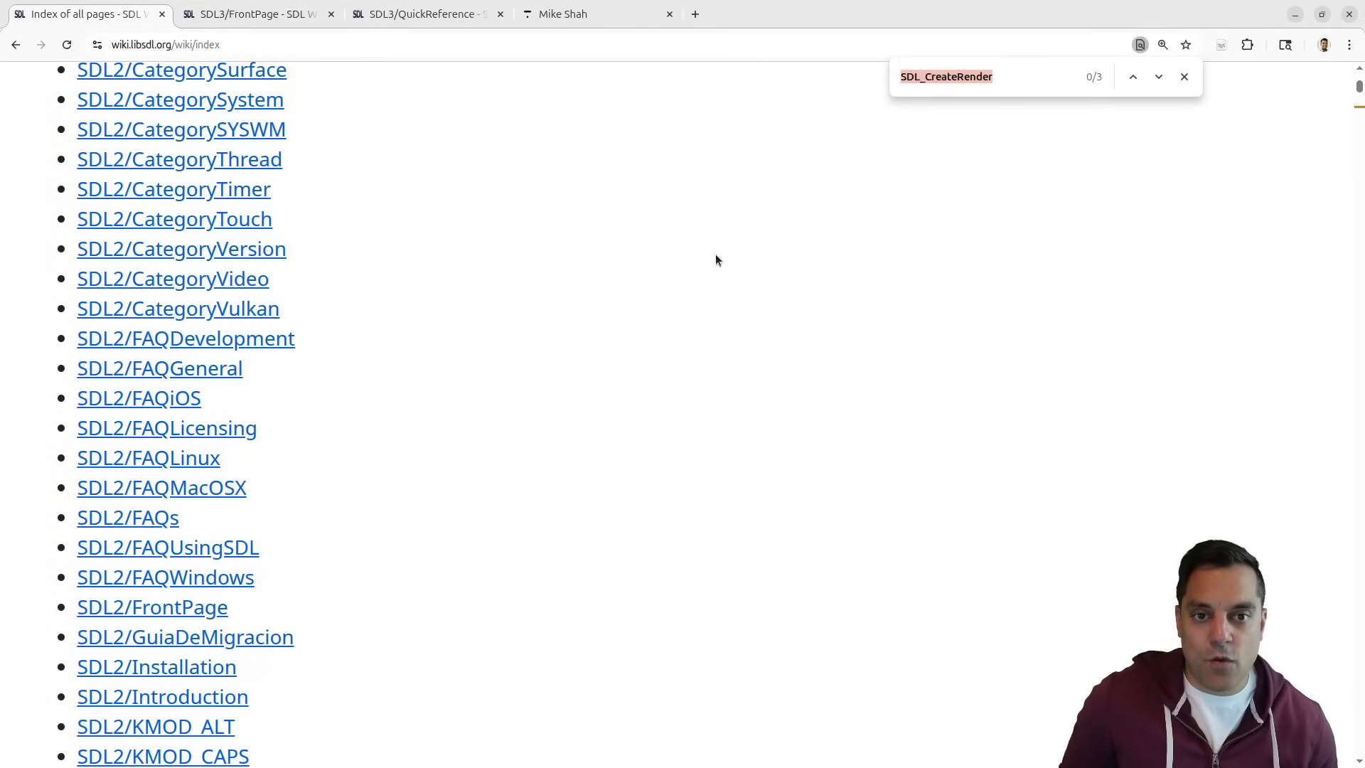
key(Right)
key(Return)
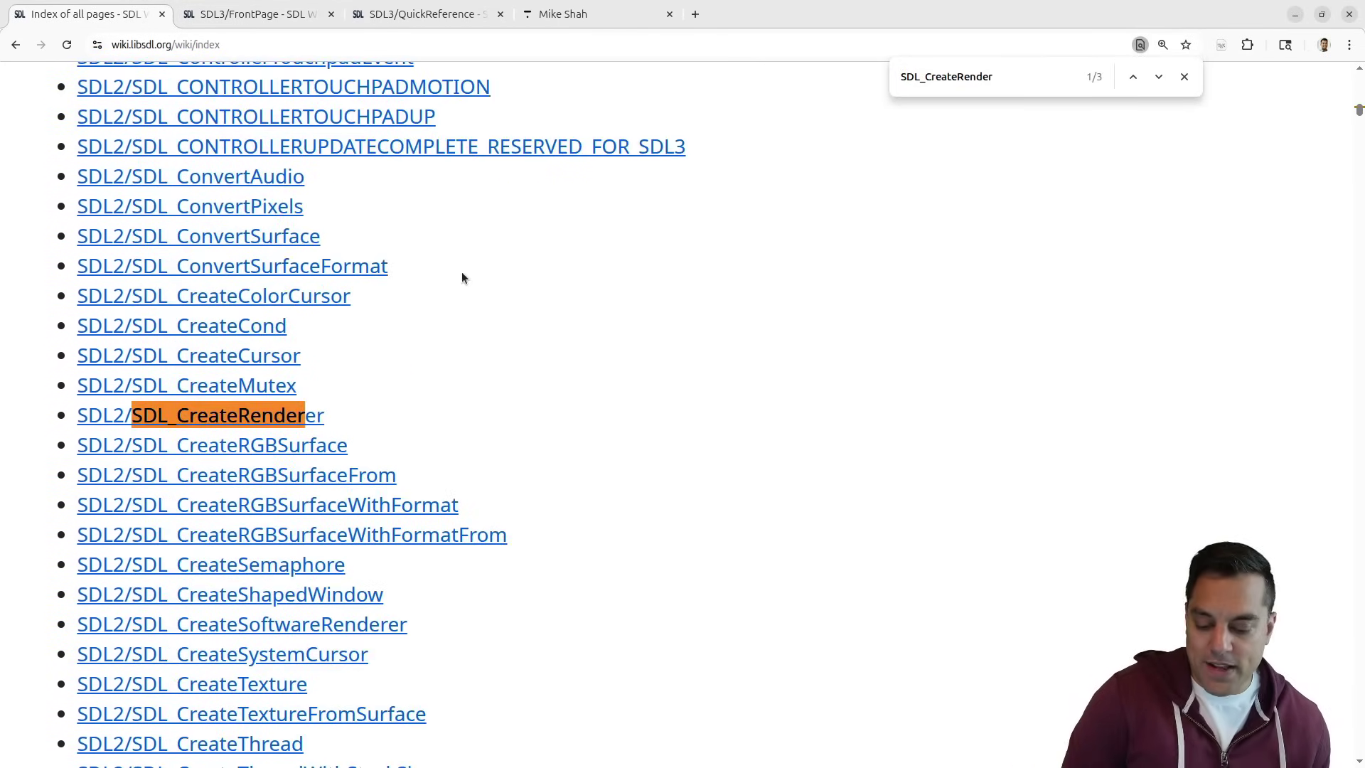
key(Return)
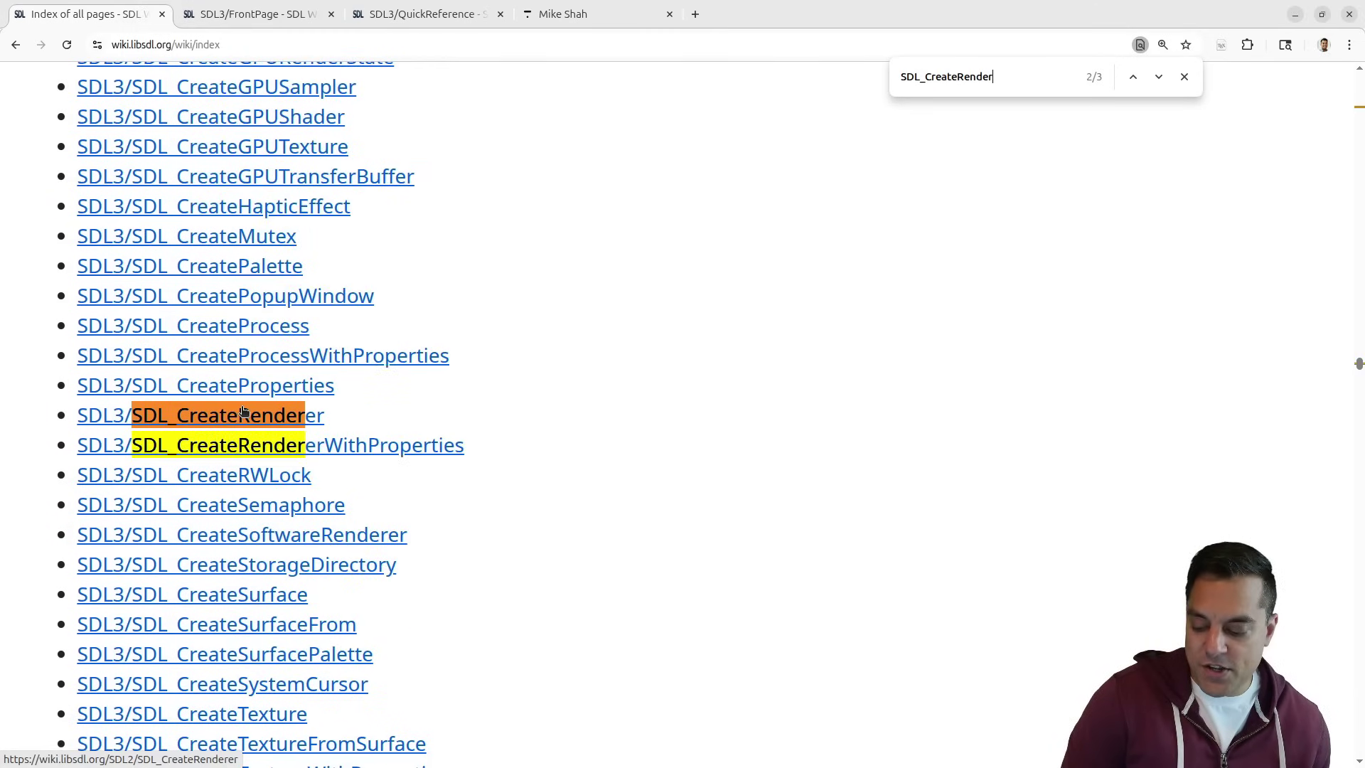
key(Return)
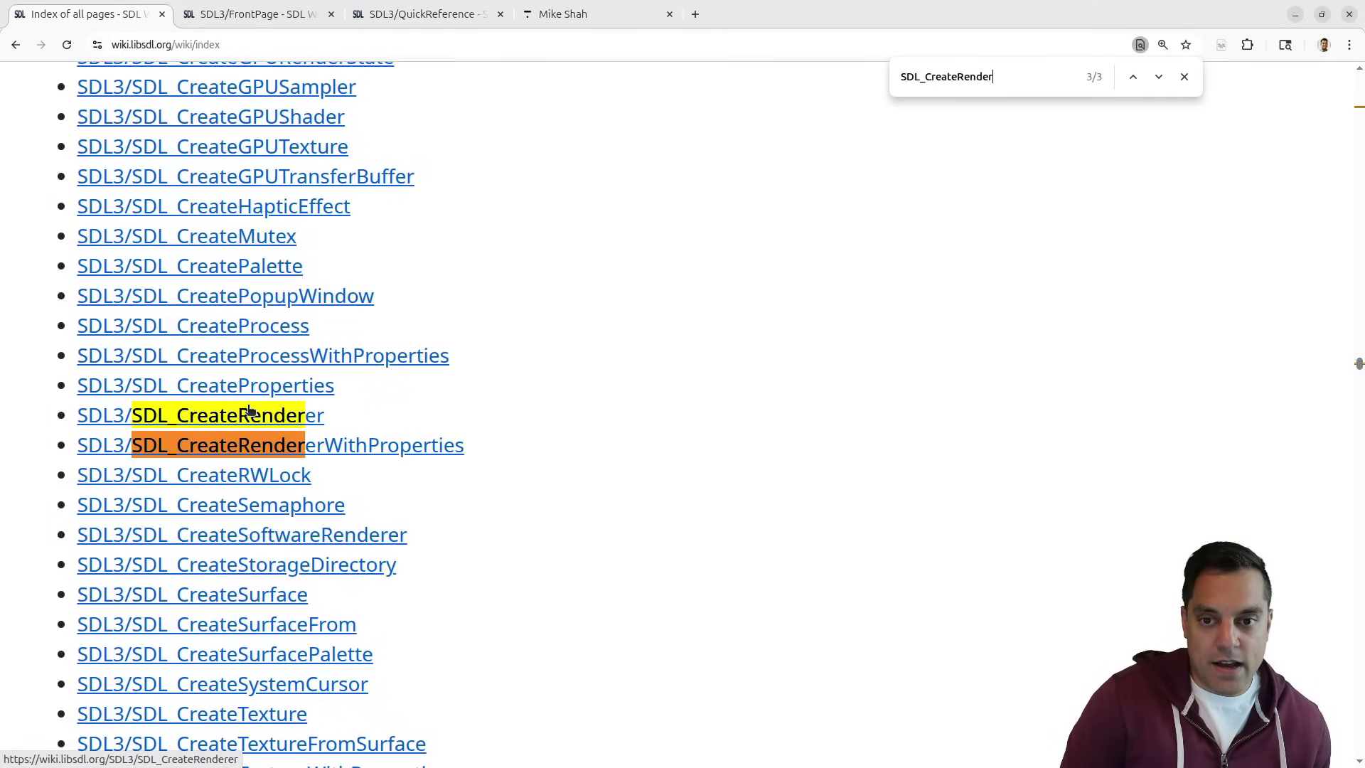
click(15, 45)
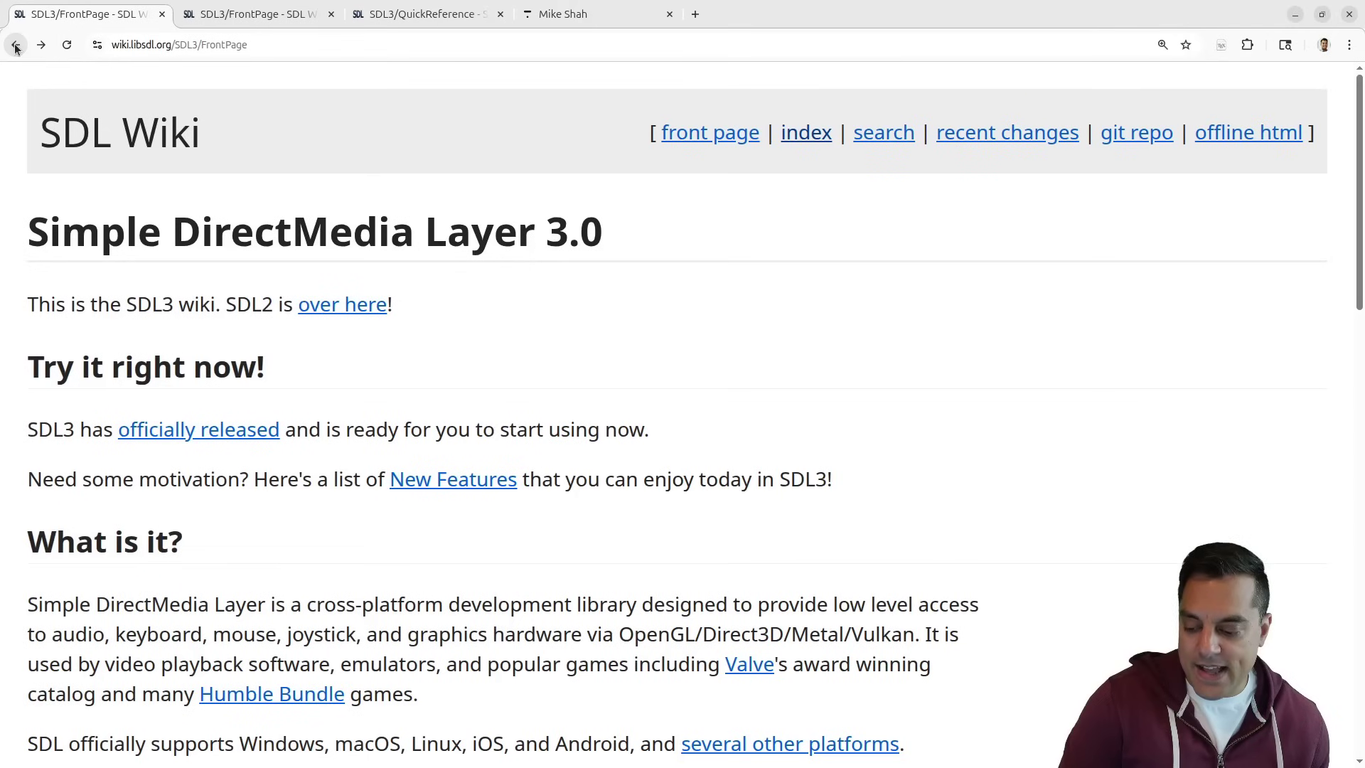
scroll(285, 192, down, 10)
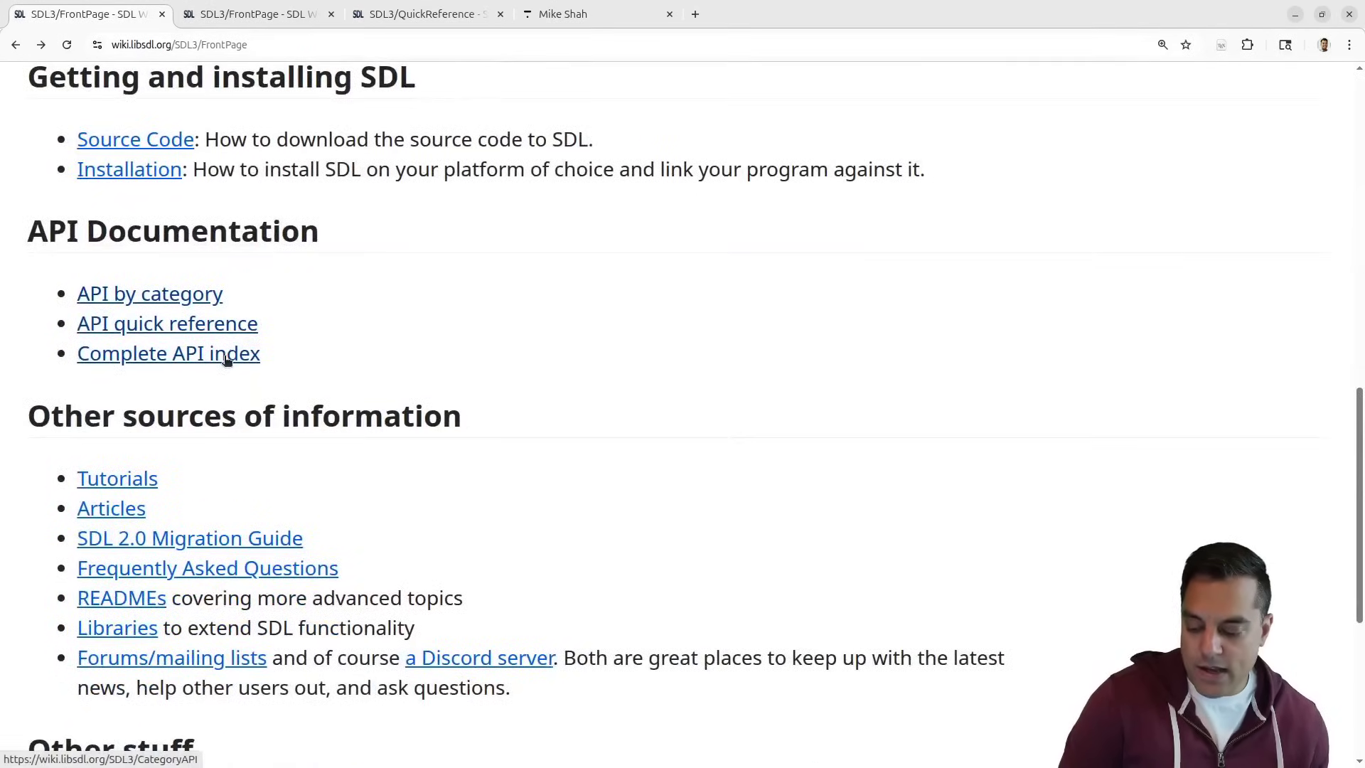
click(226, 355)
scroll(736, 293, down, 18)
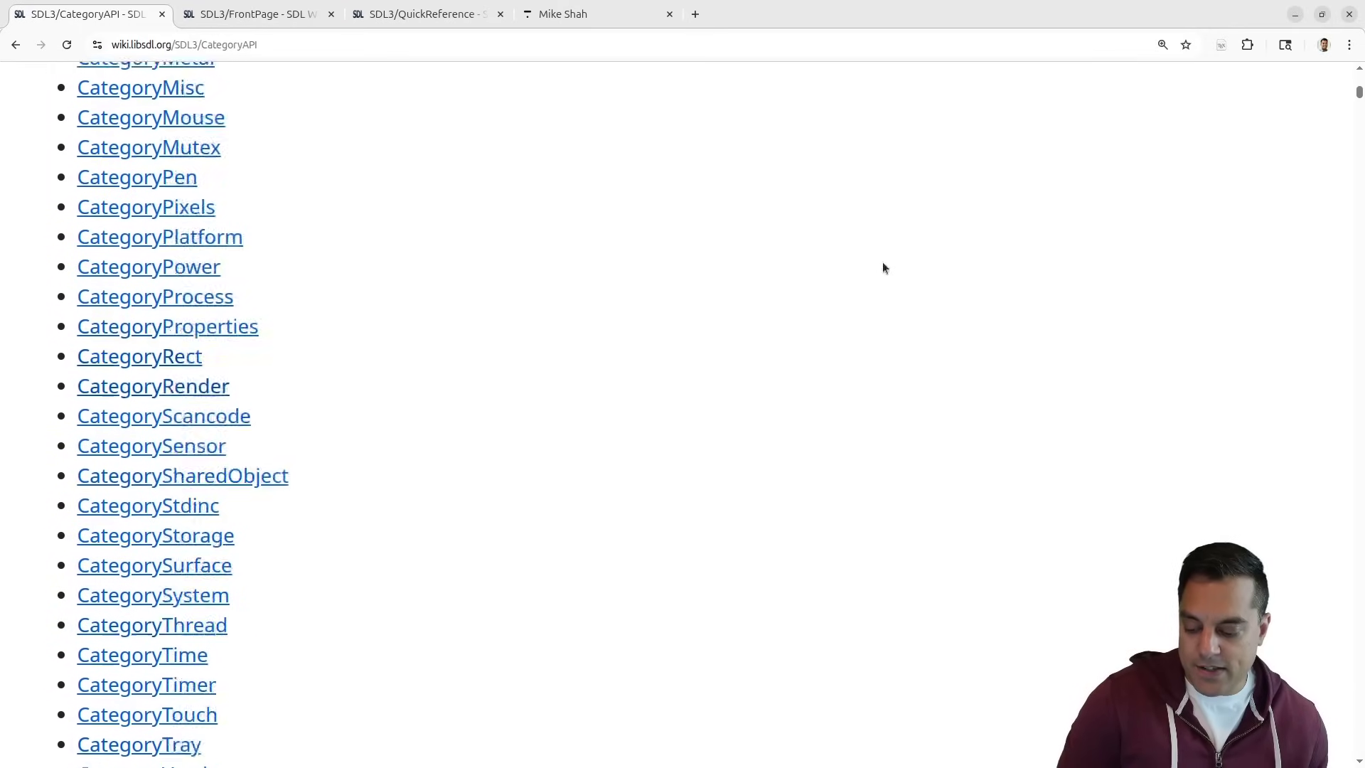
scroll(1066, 242, down, 10)
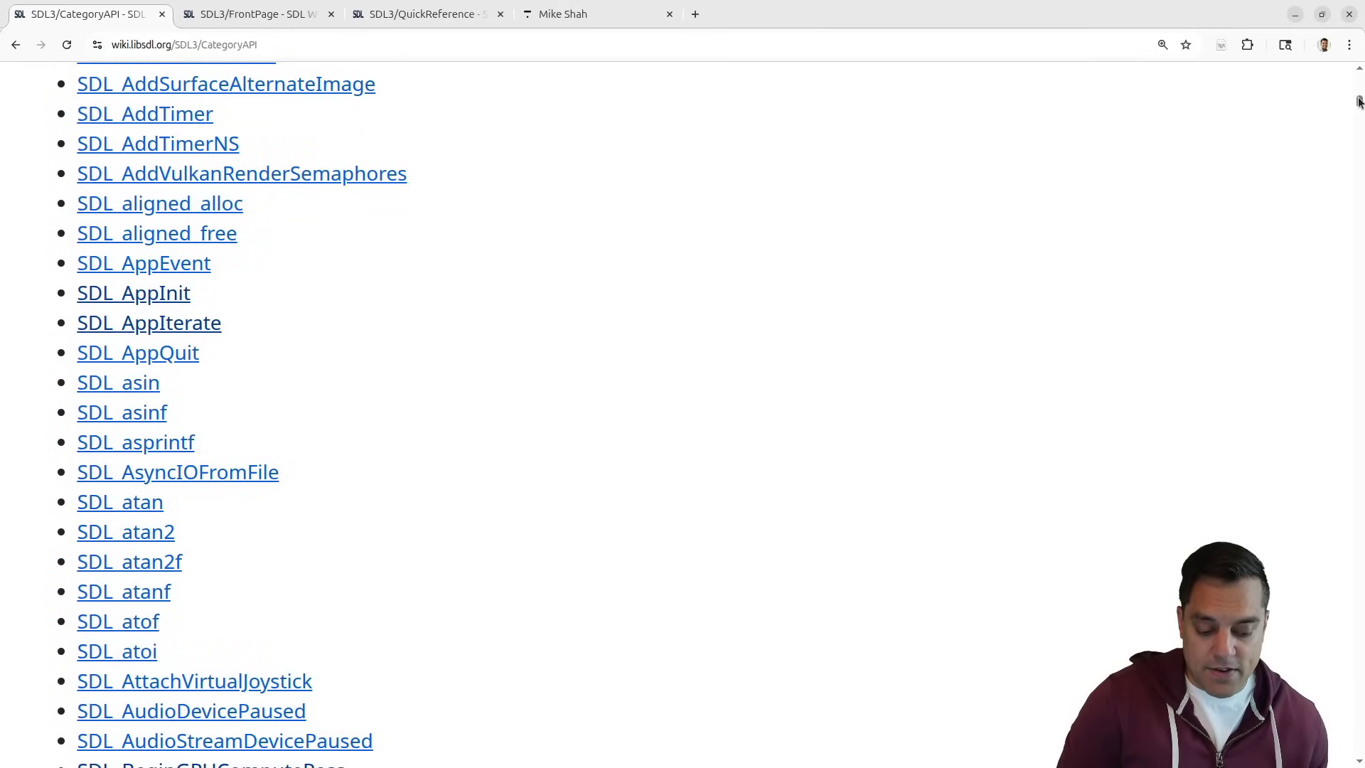
drag(1358, 102, 1358, 684)
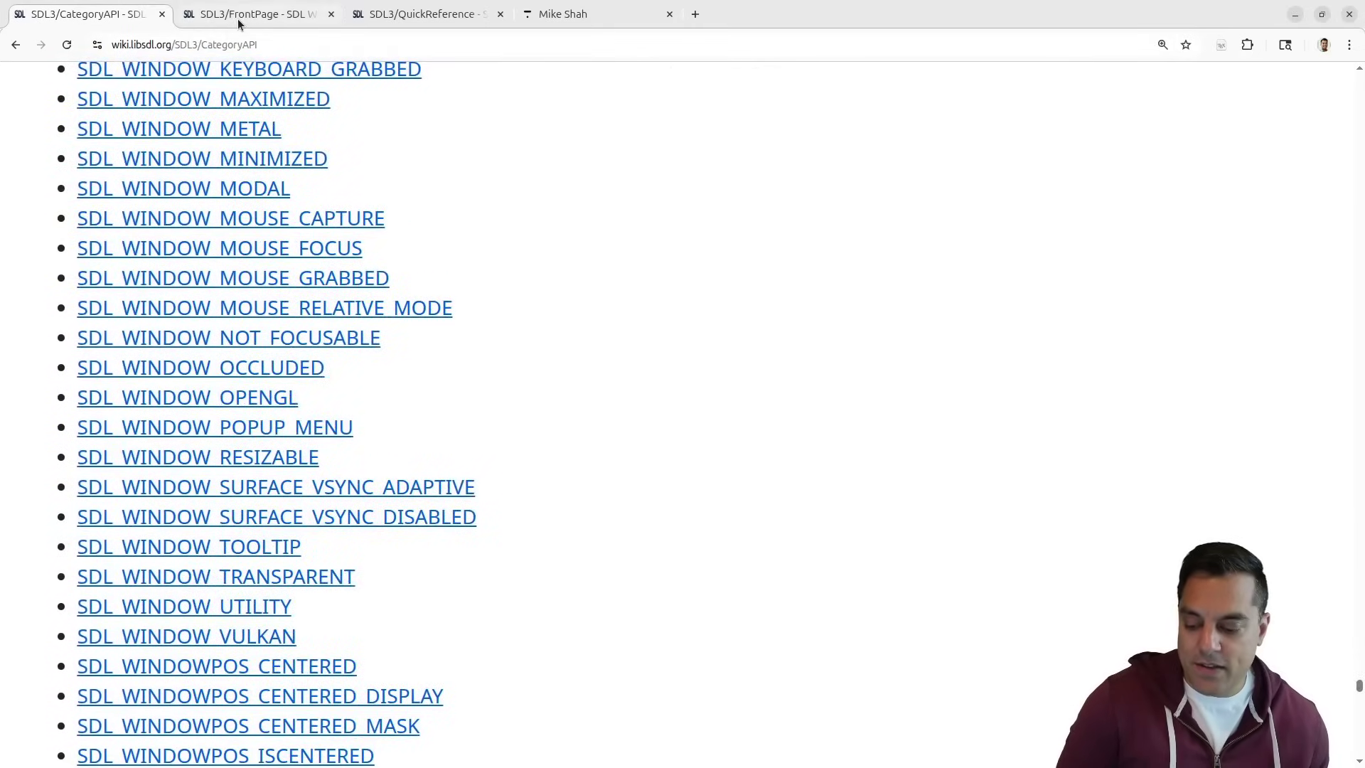
click(199, 44)
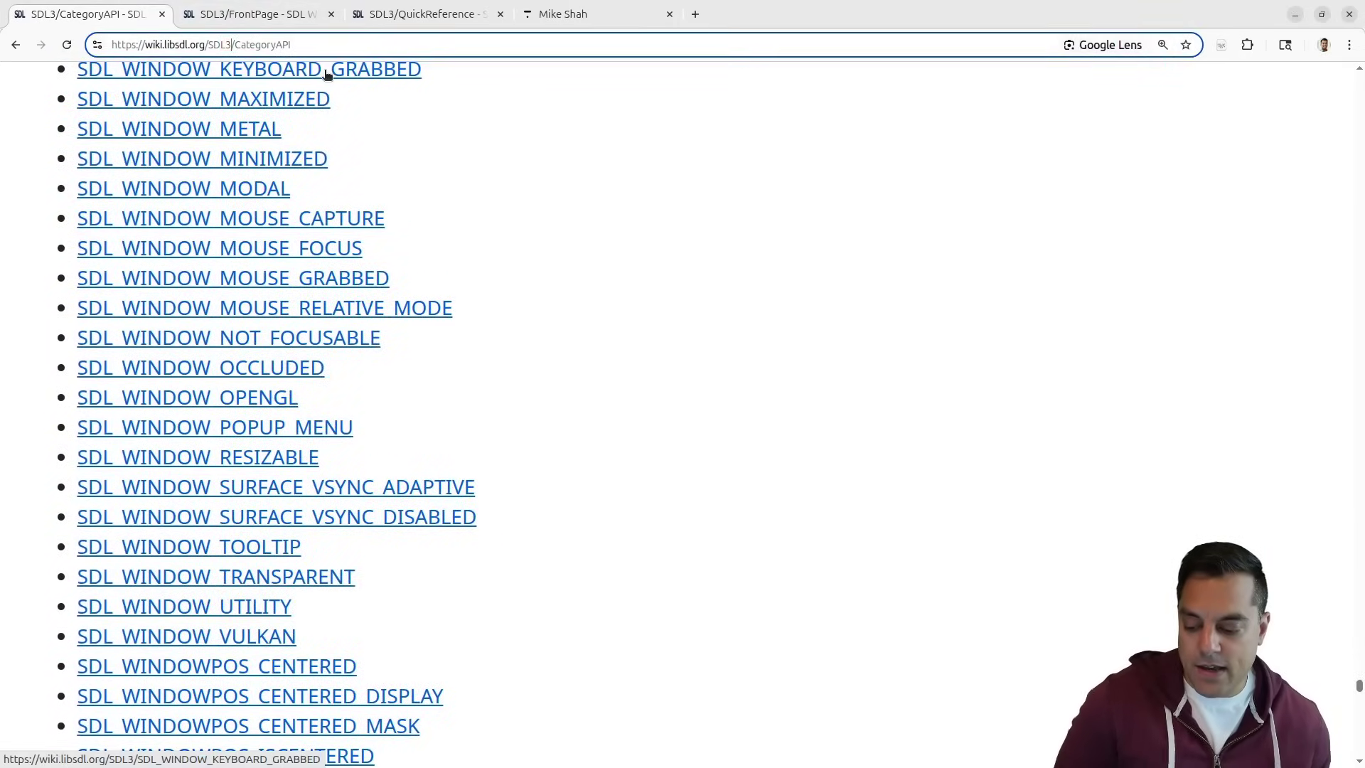
key(BackSpace)
text(2)
key(Return)
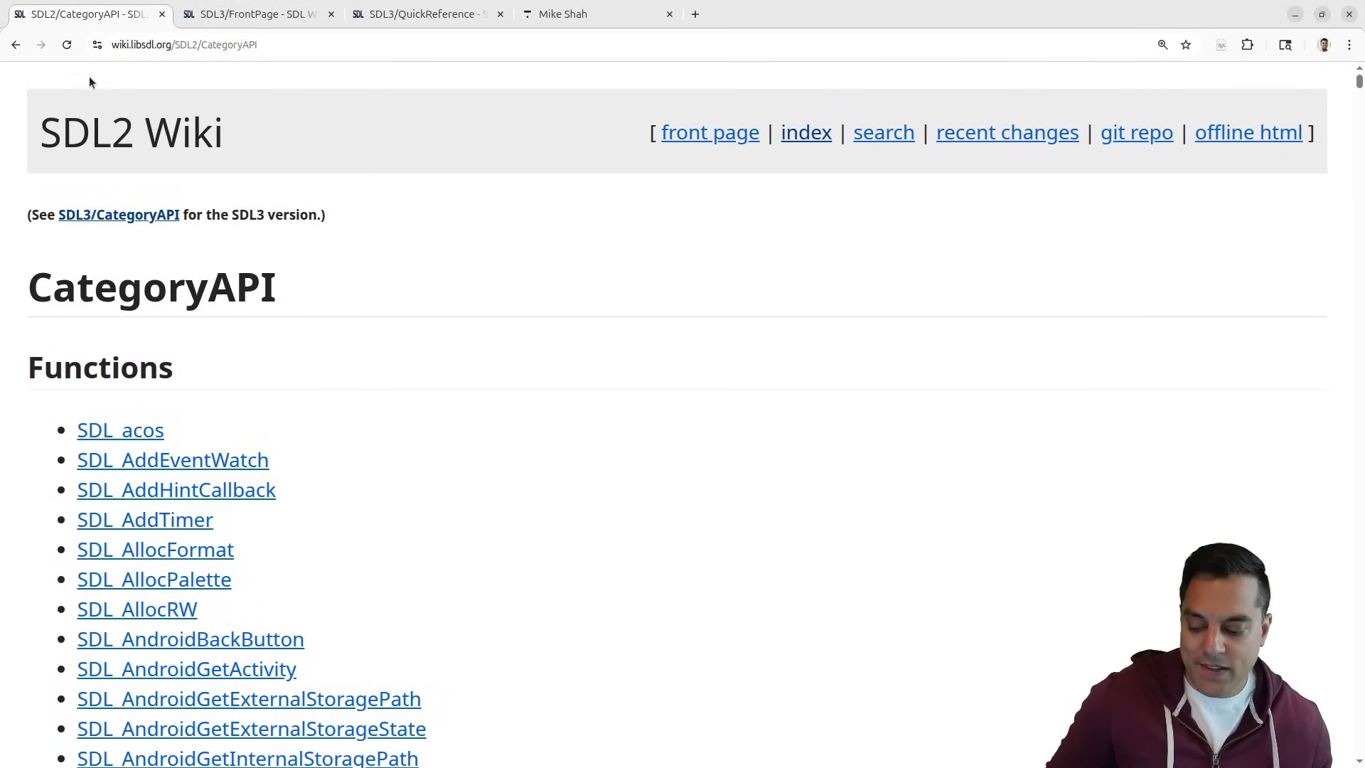
click(15, 44)
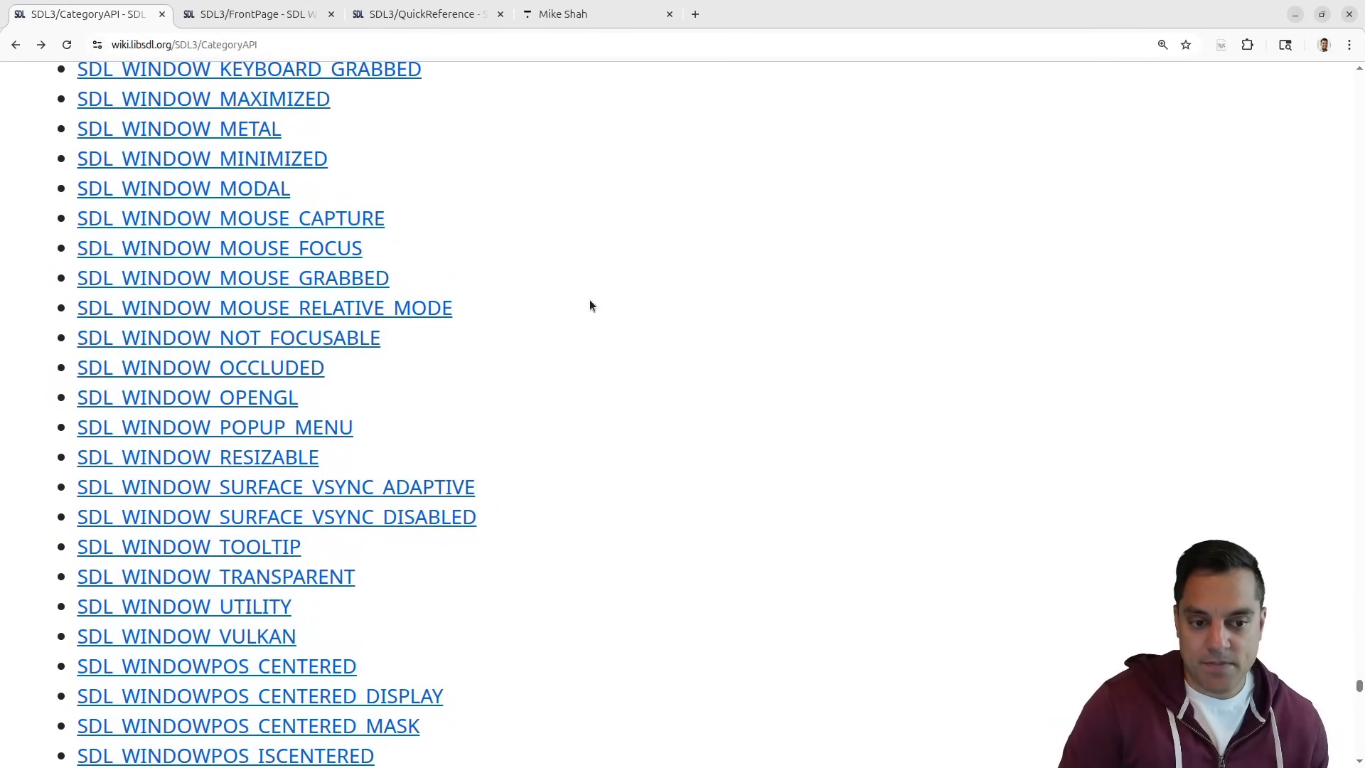
click(15, 45)
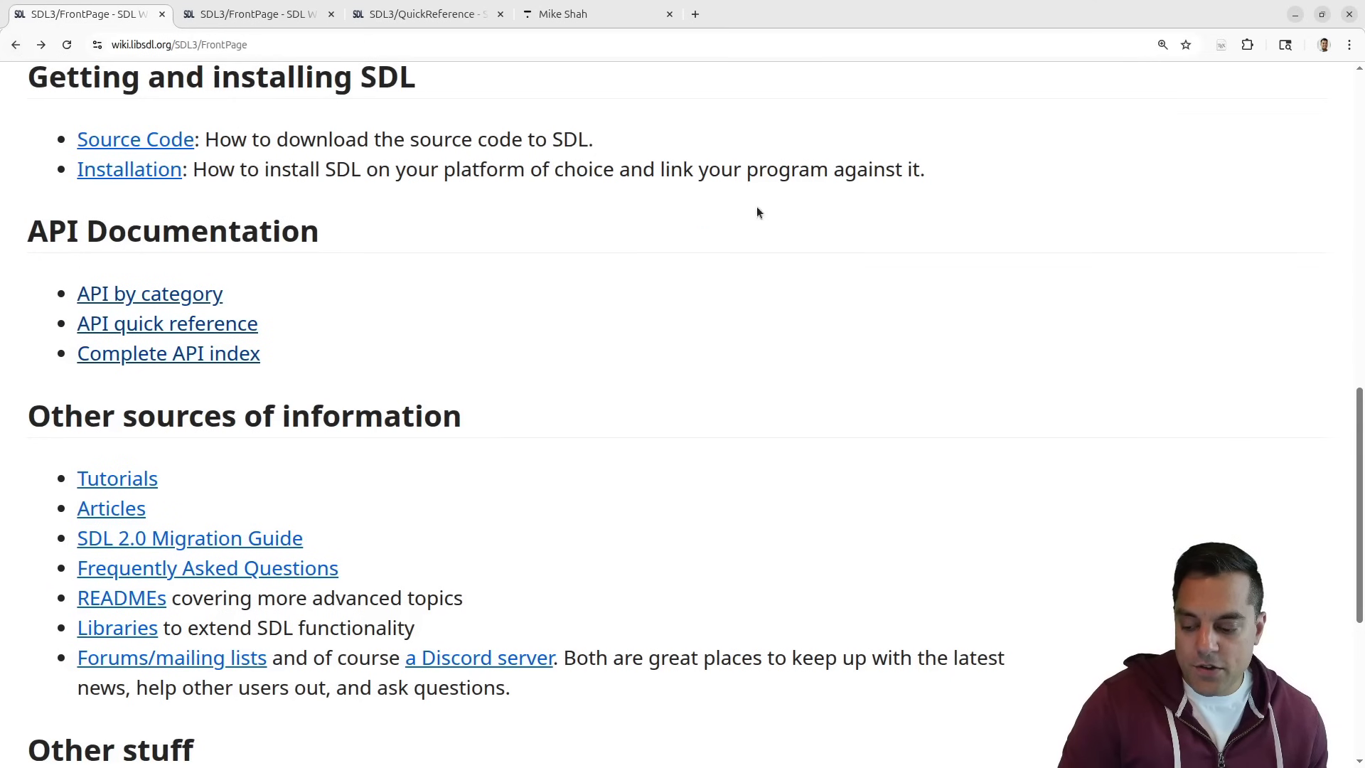
scroll(829, 219, up, 10)
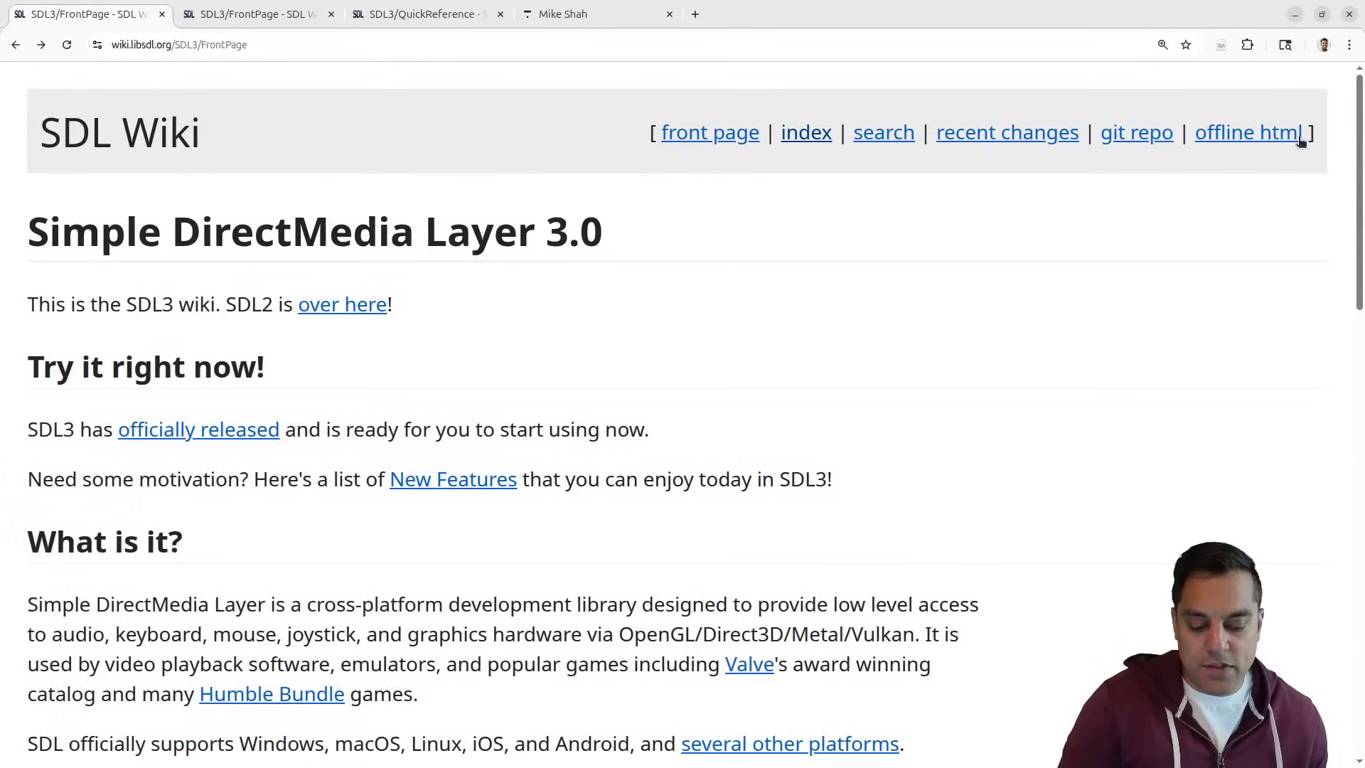
drag(1262, 136, 1196, 152)
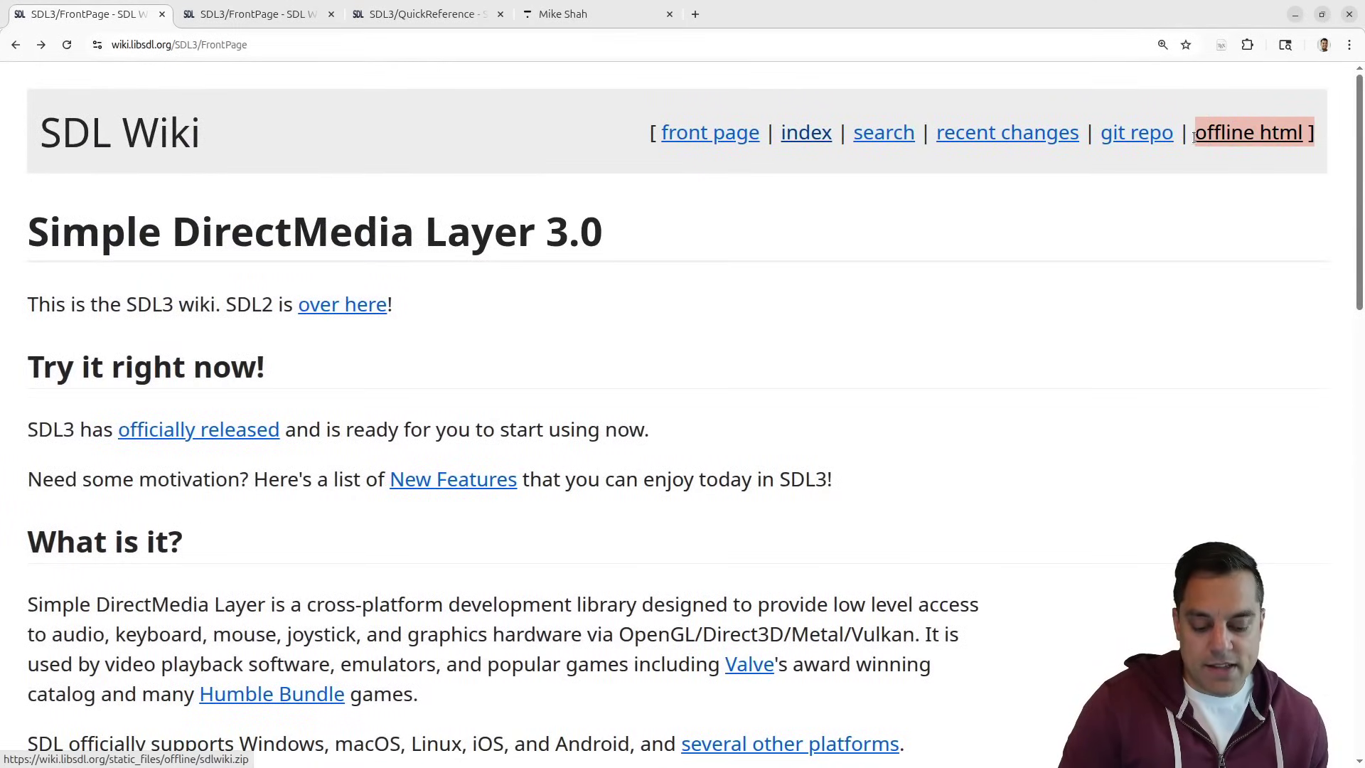
click(1203, 188)
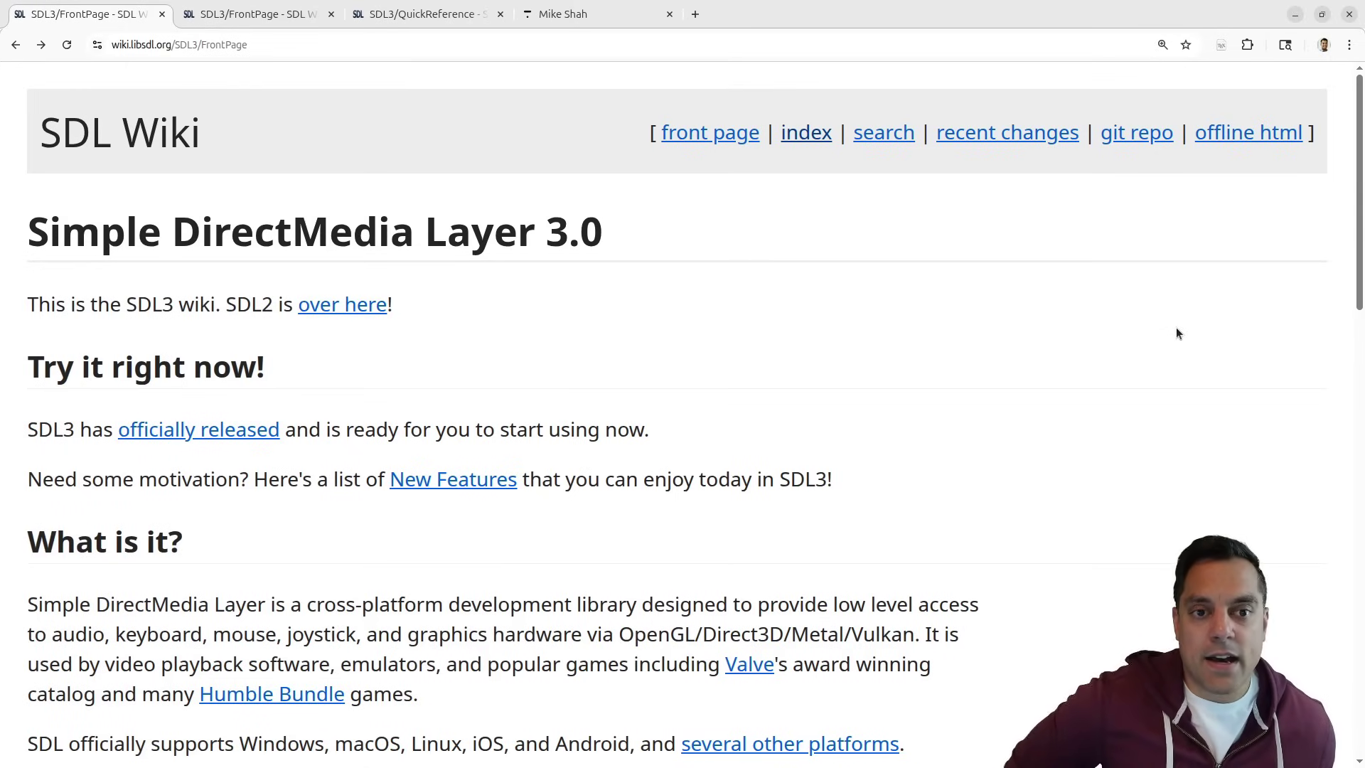
click(1273, 132)
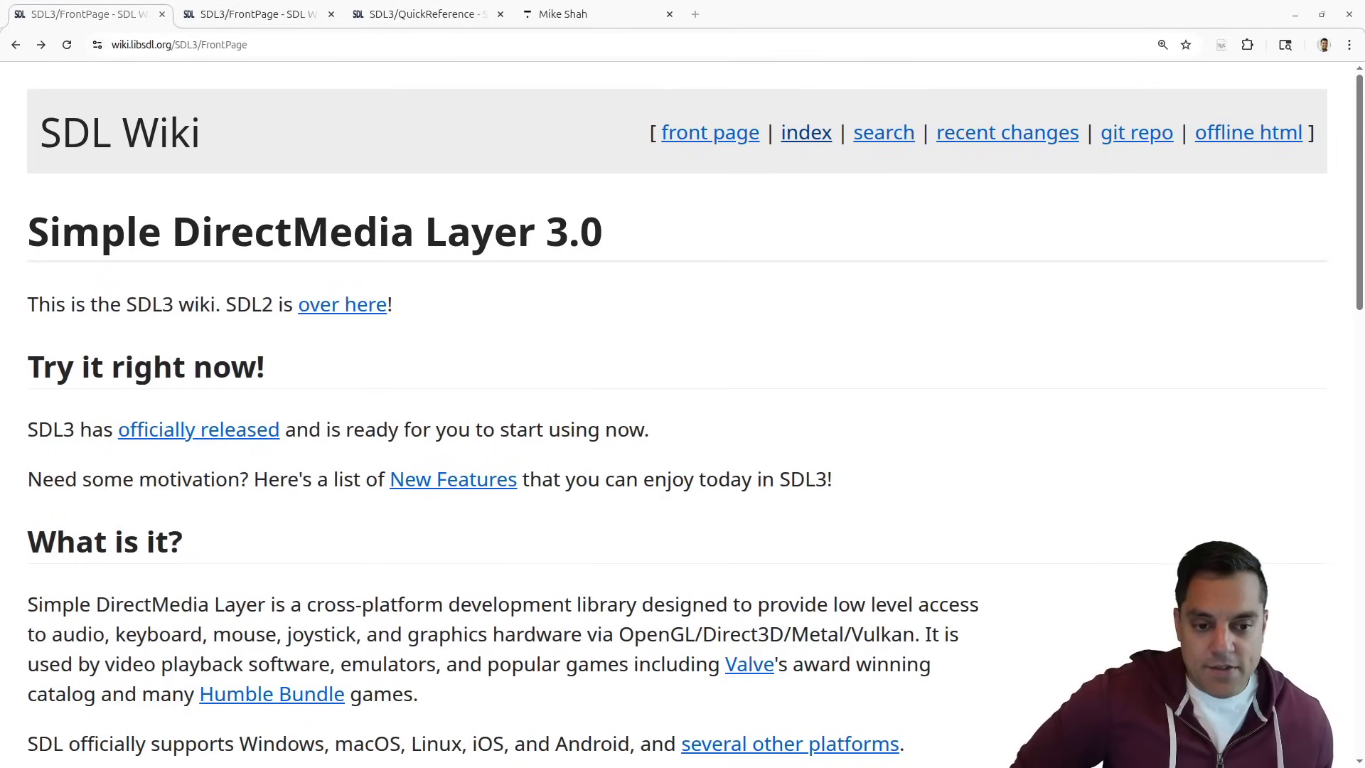
Visit the terminal window briefly, then return to the browser showing the SDL Wiki.
key(super)
click(898, 396)
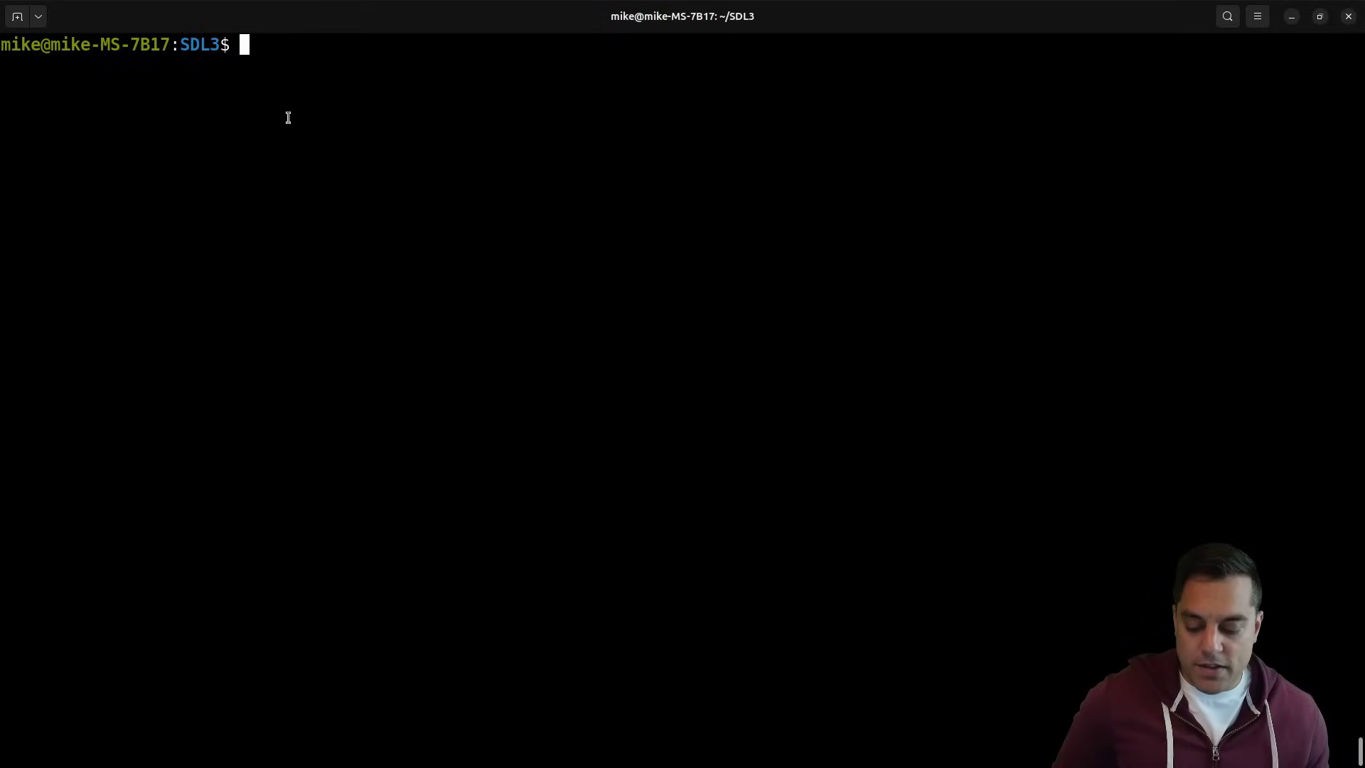
double_click(200, 49)
click(292, 52)
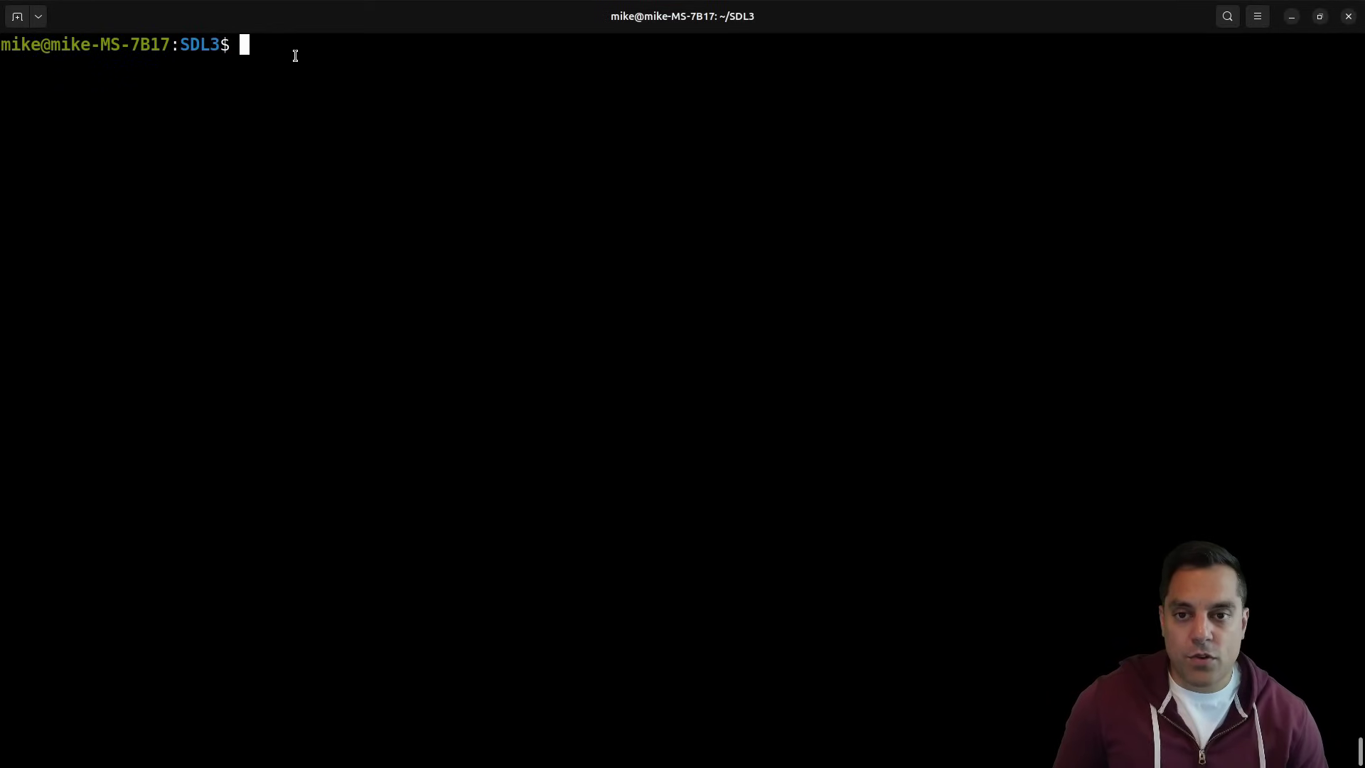
key(super)
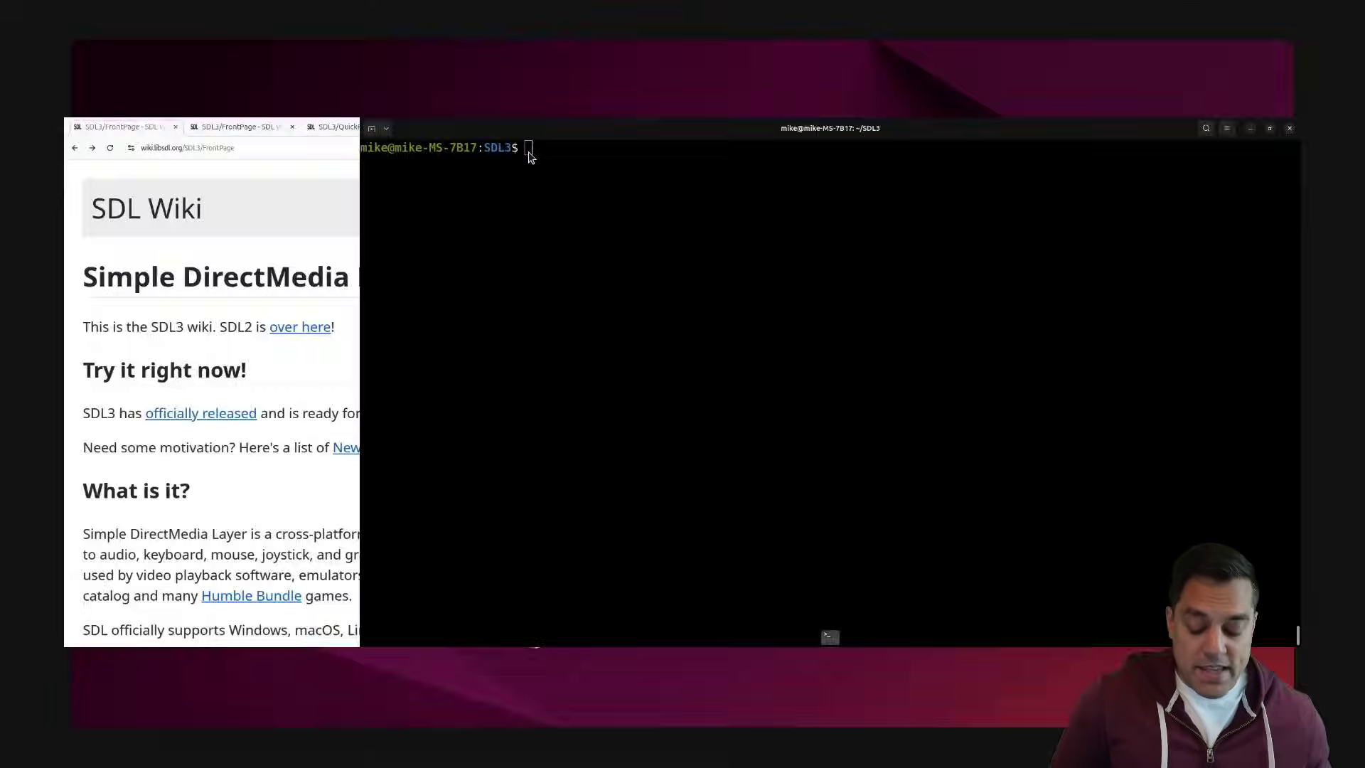
click(625, 319)
Open the wiki's sdlwiki git repository in a new tab, browse its SDL3 folder, then go back.
middle_click(1126, 137)
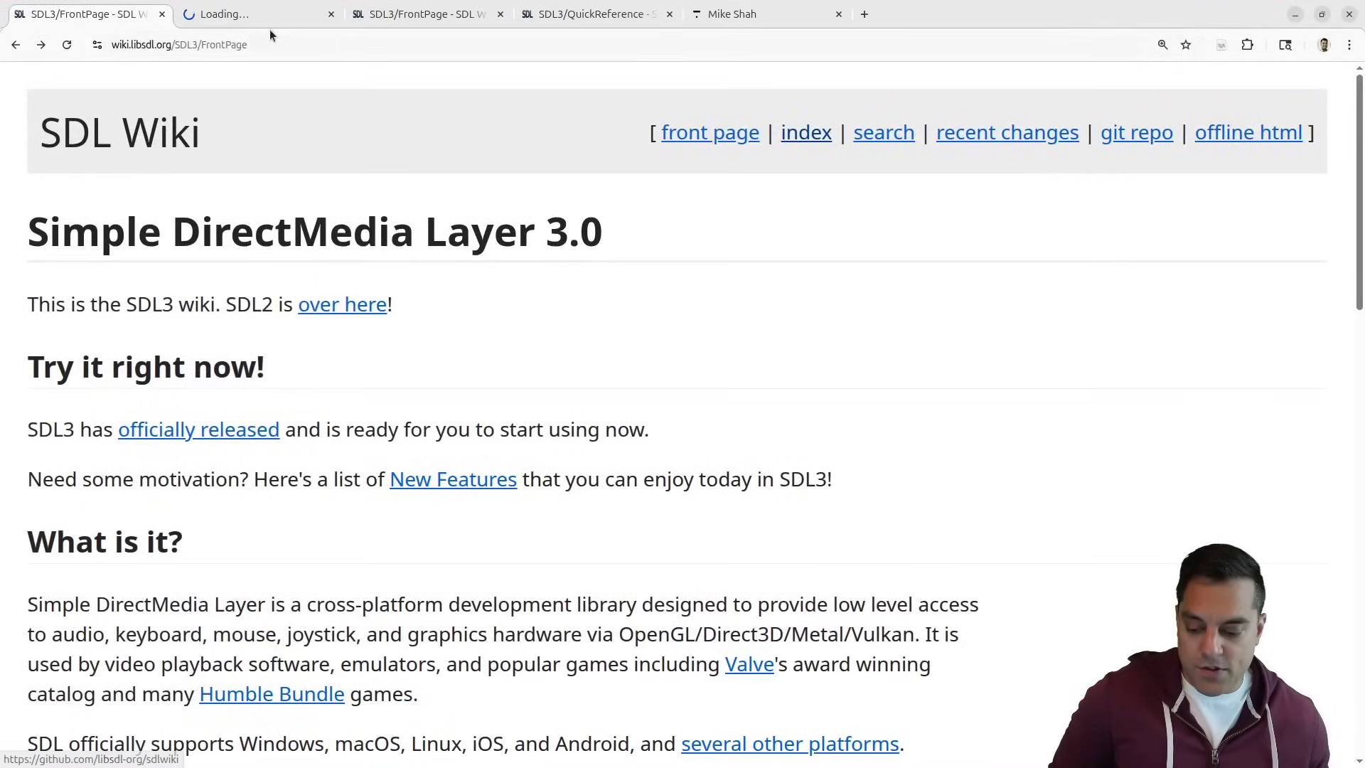
click(254, 22)
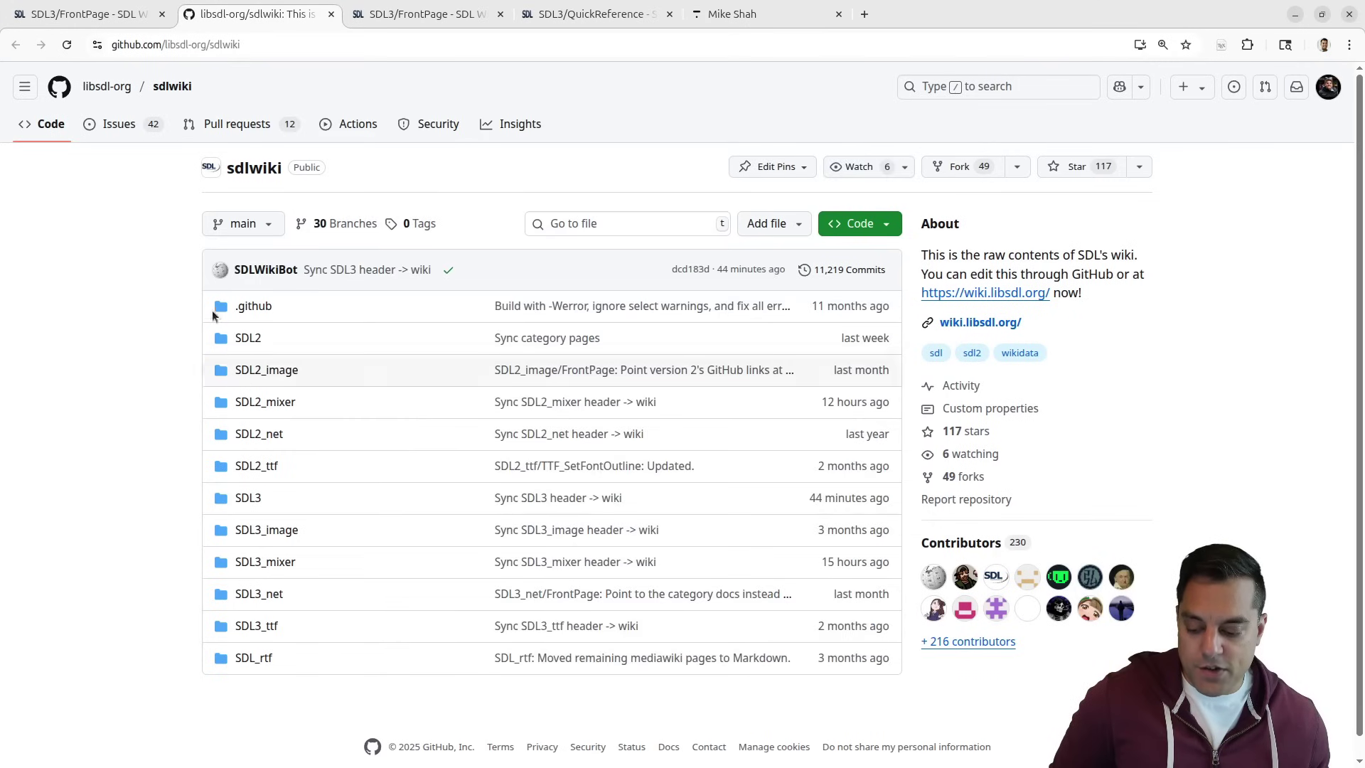
scroll(177, 405, down, 1)
click(249, 479)
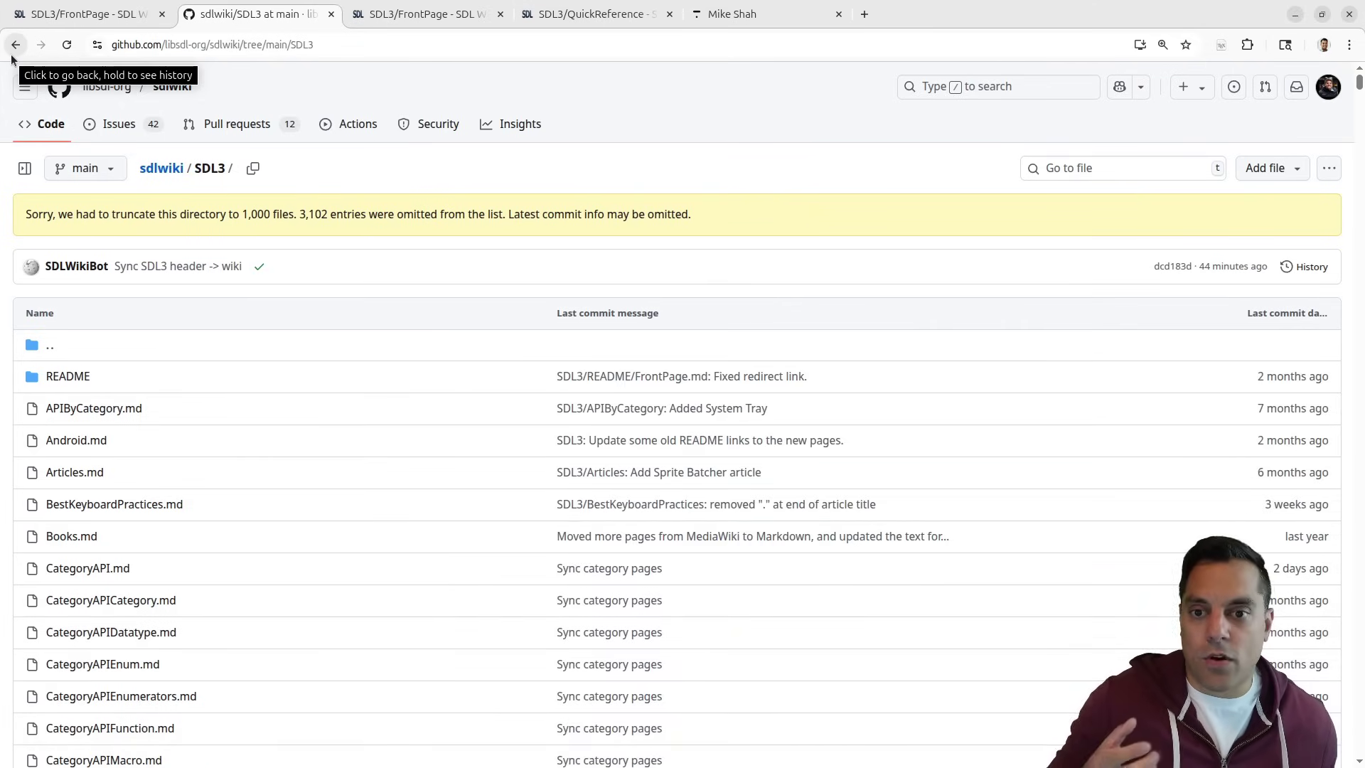
scroll(515, 288, down, 4)
scroll(497, 249, up, 4)
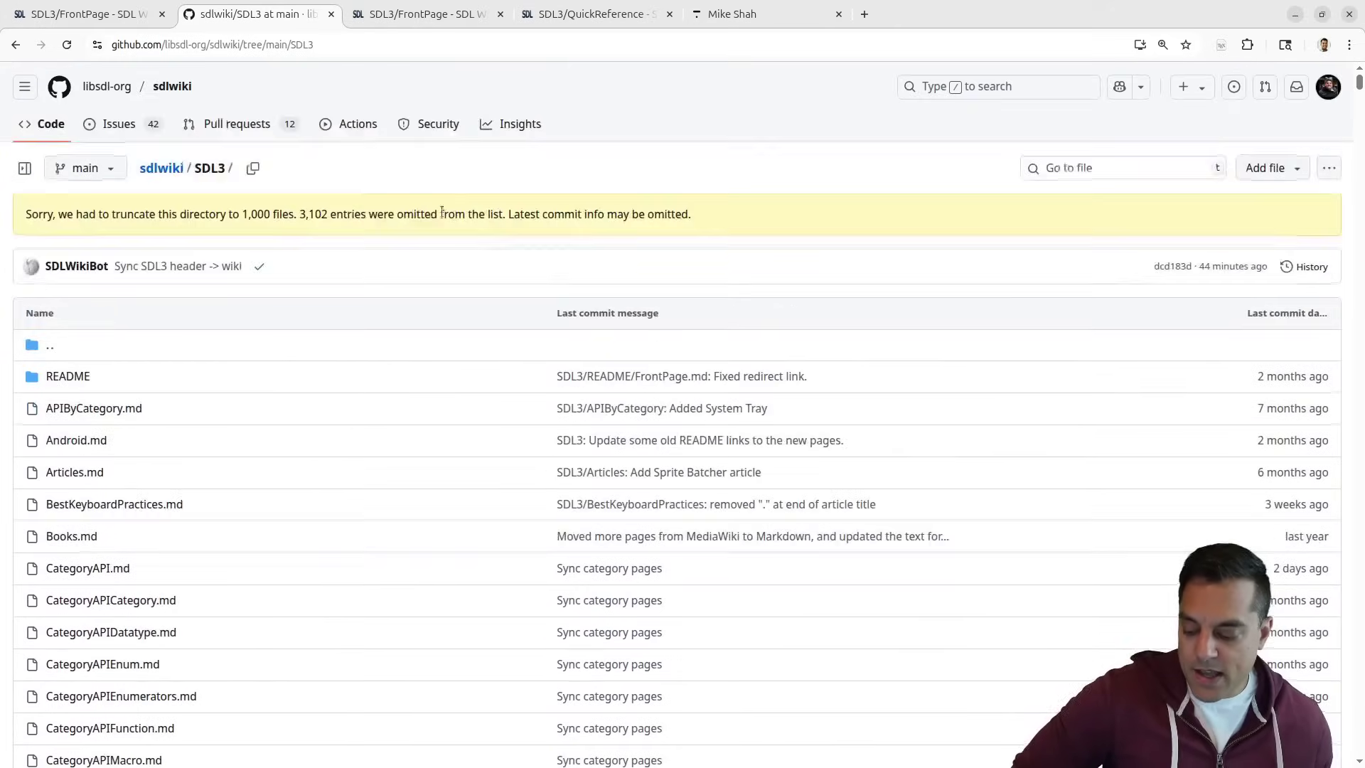
click(15, 45)
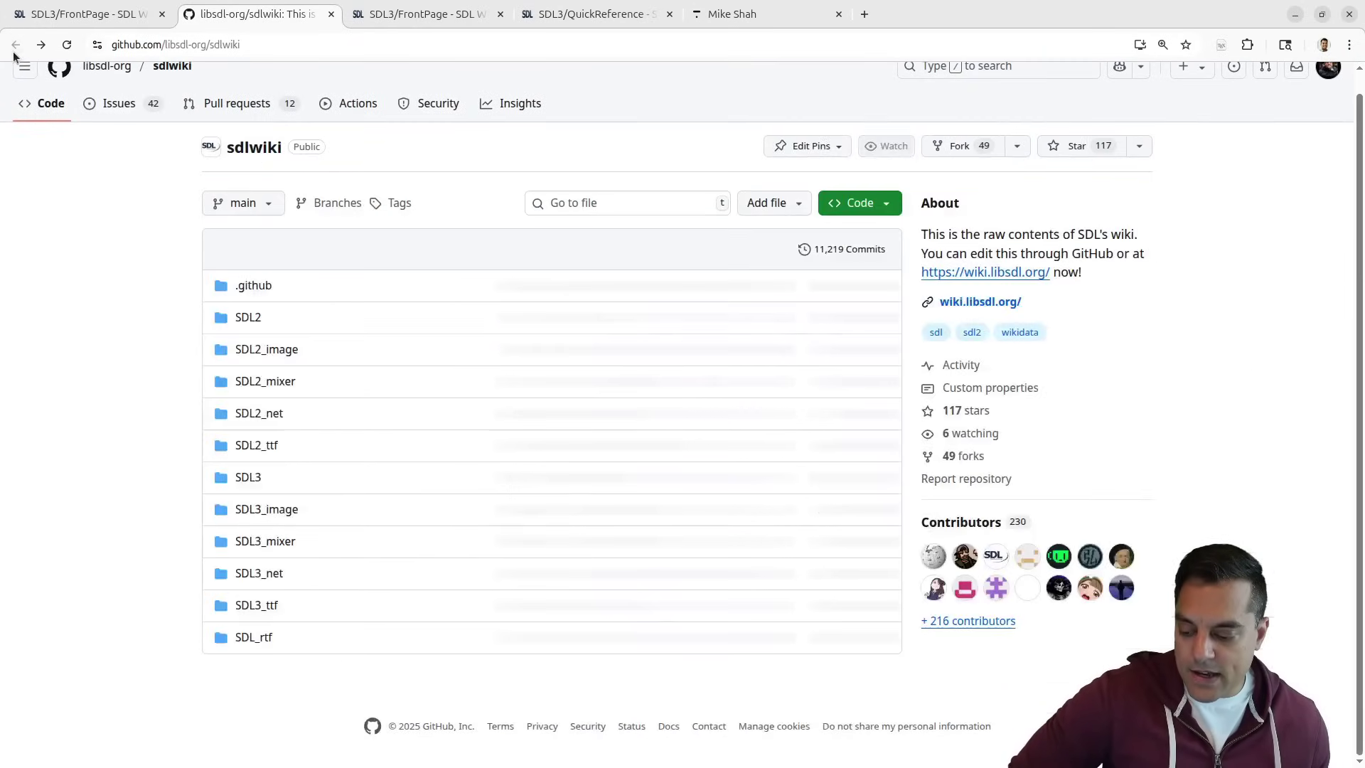
scroll(157, 126, up, 1)
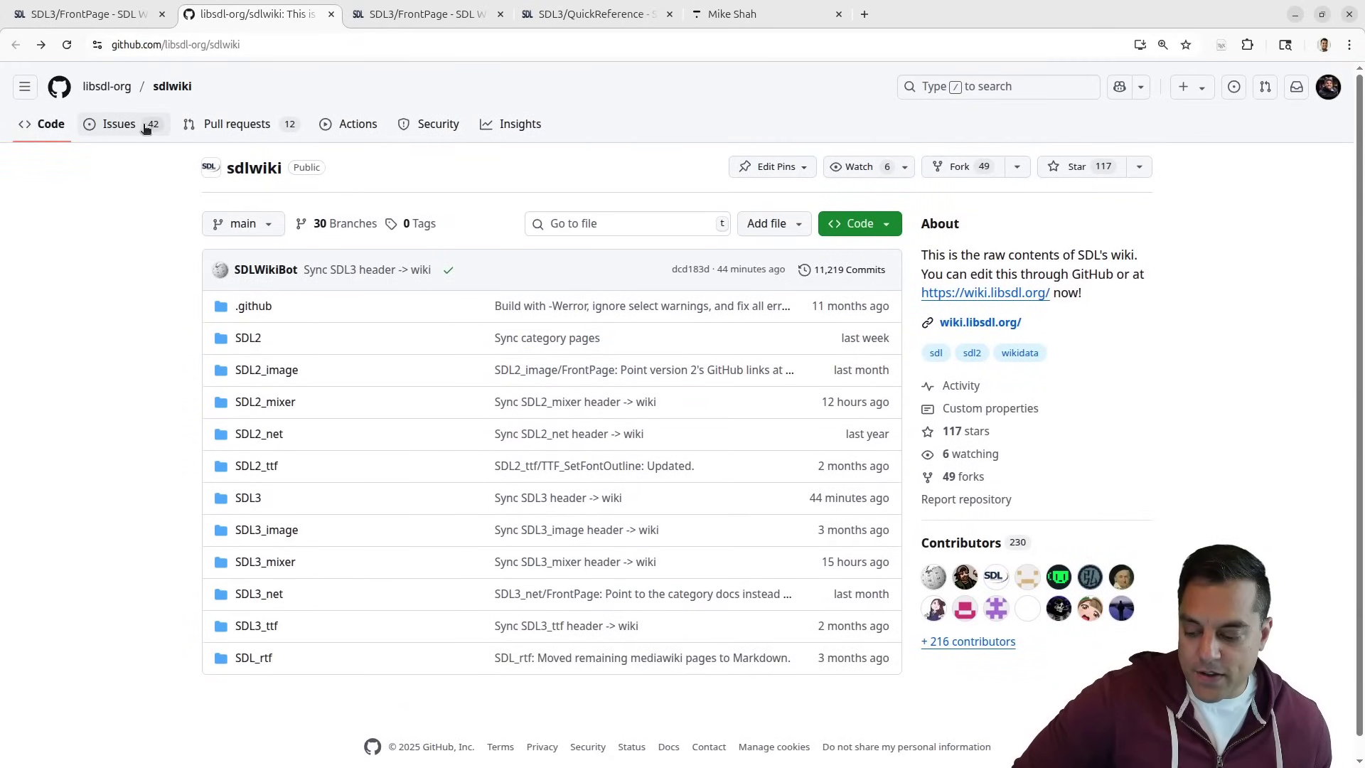
Go through the libsdl-org organisation to the pinned SDL repository and scroll its file list.
click(139, 124)
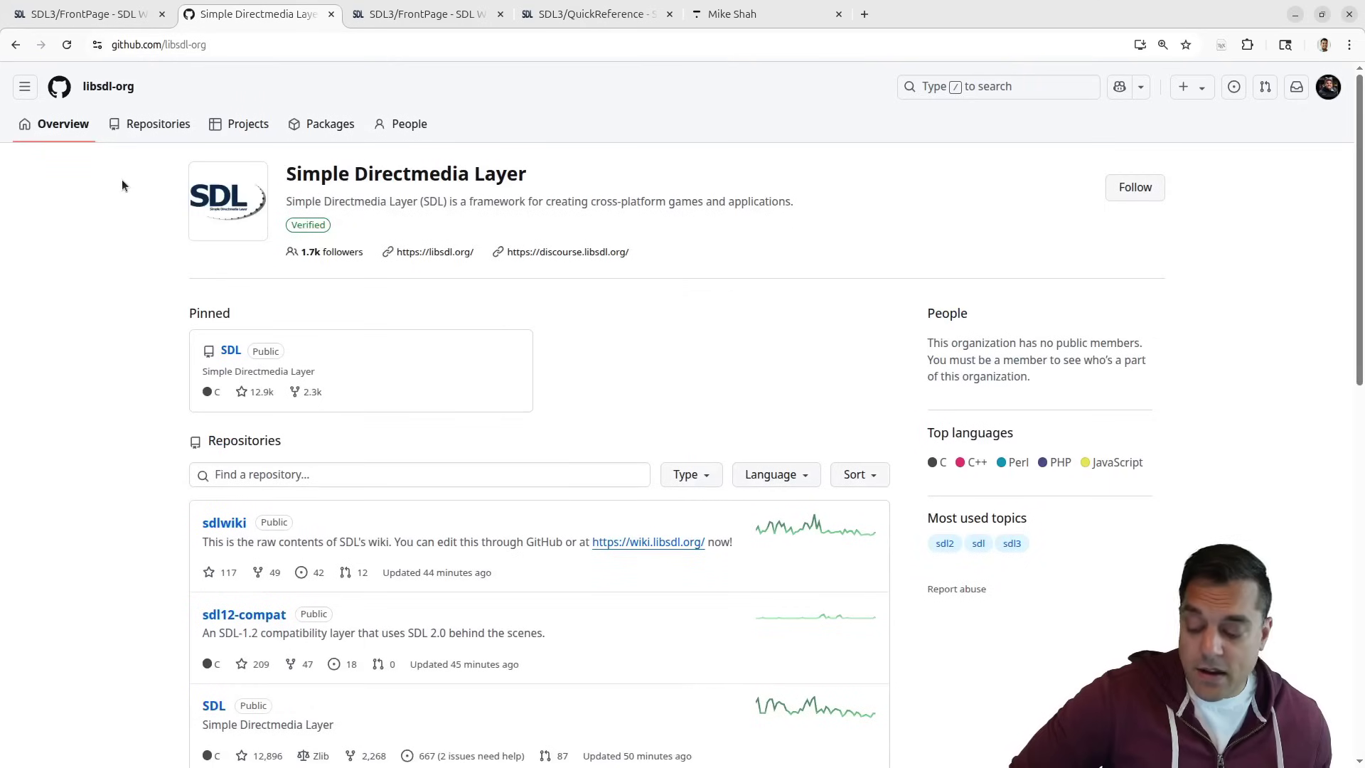
click(231, 350)
scroll(114, 298, down, 3)
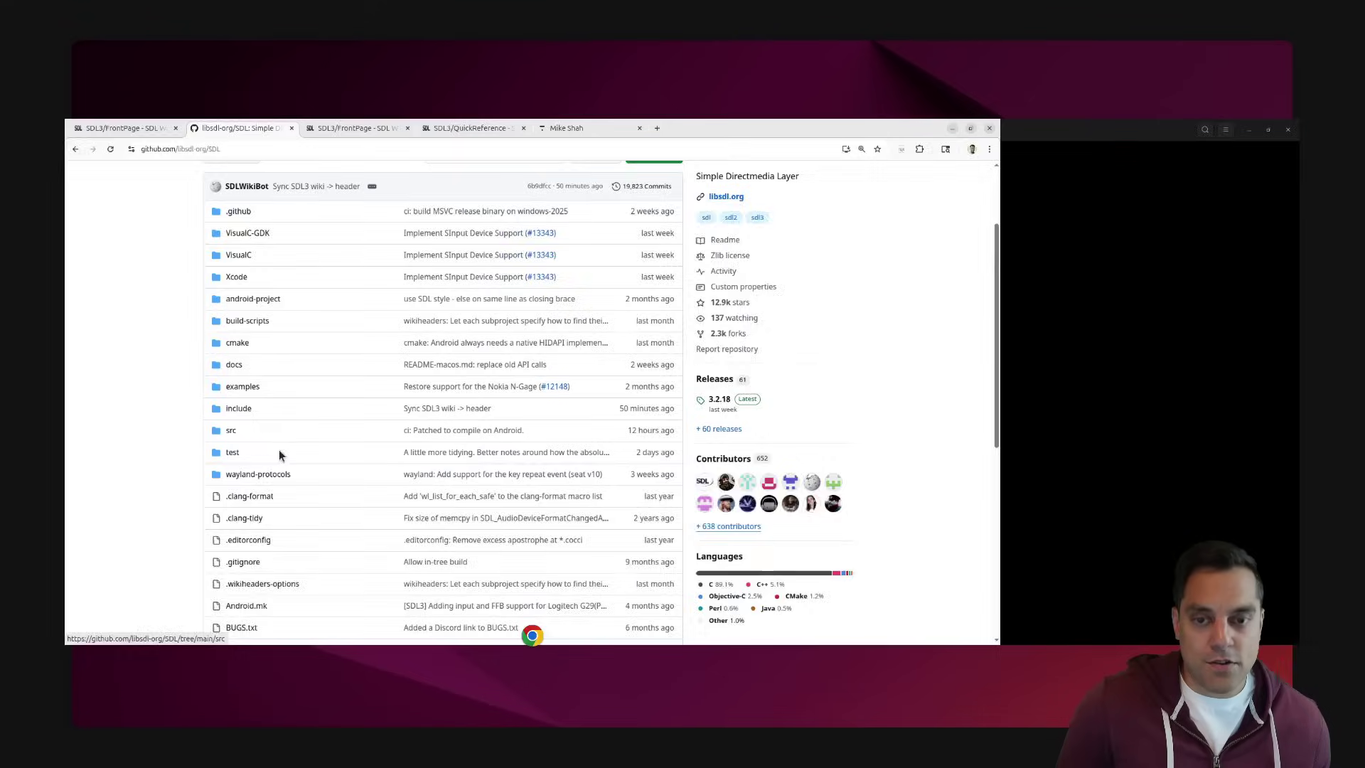
Run grep -irn "SDL_PollEvent" . in the terminal over the SDL sources.
key(super)
click(832, 378)
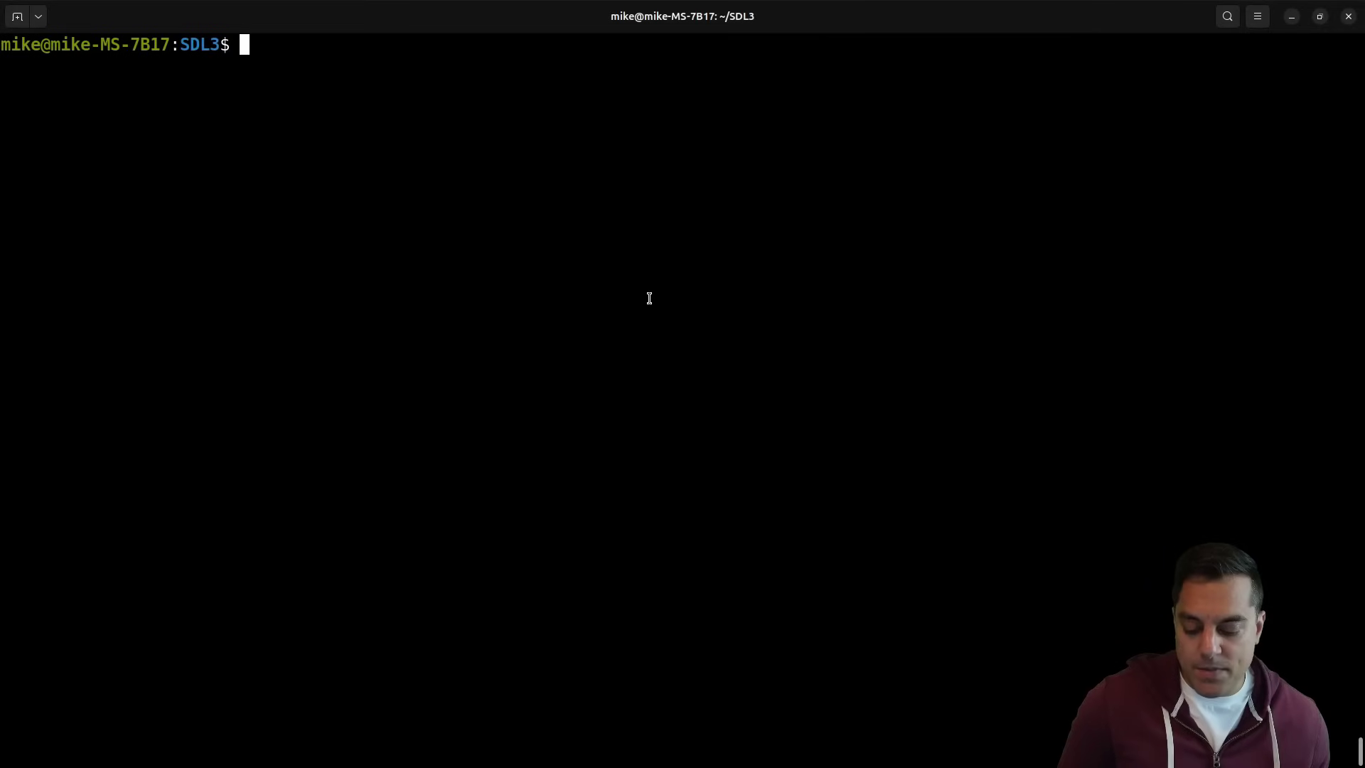
text(grep -irn )
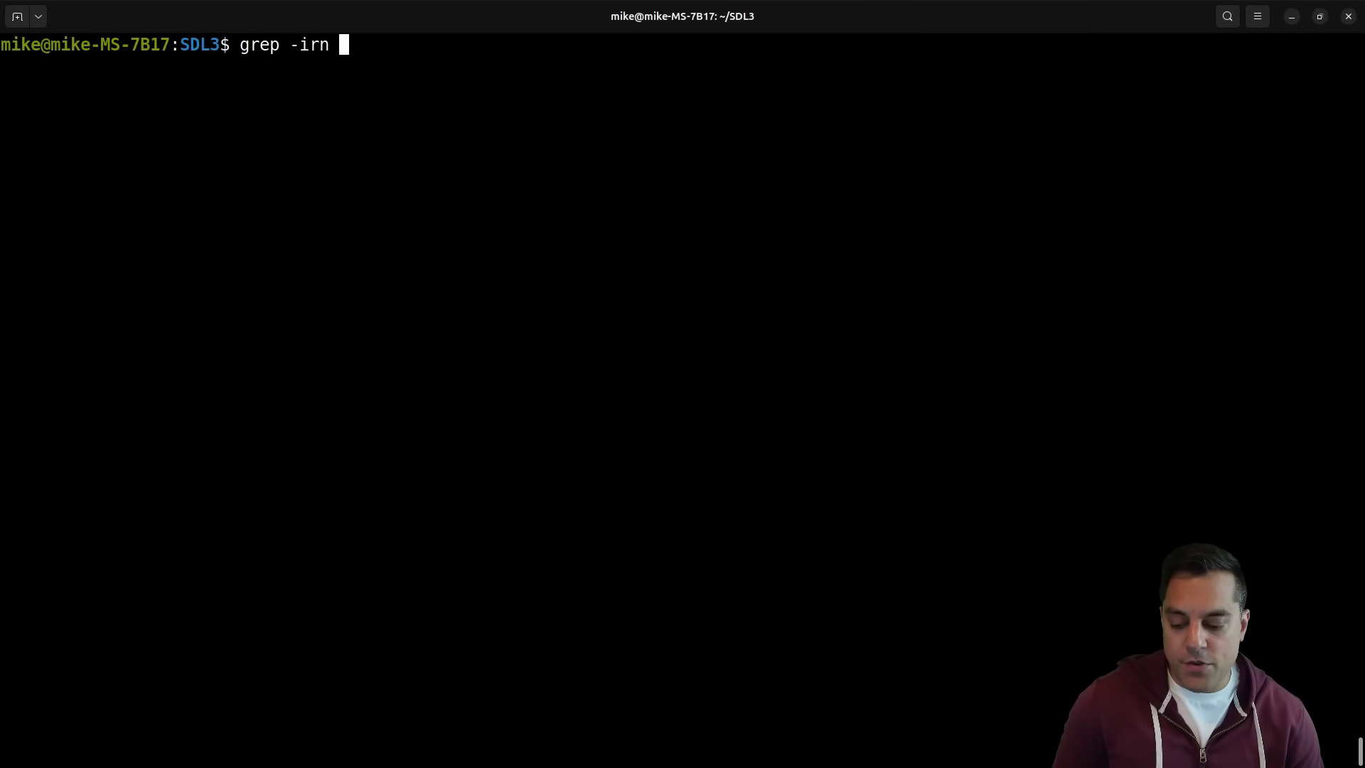
text("SDL_PollE)
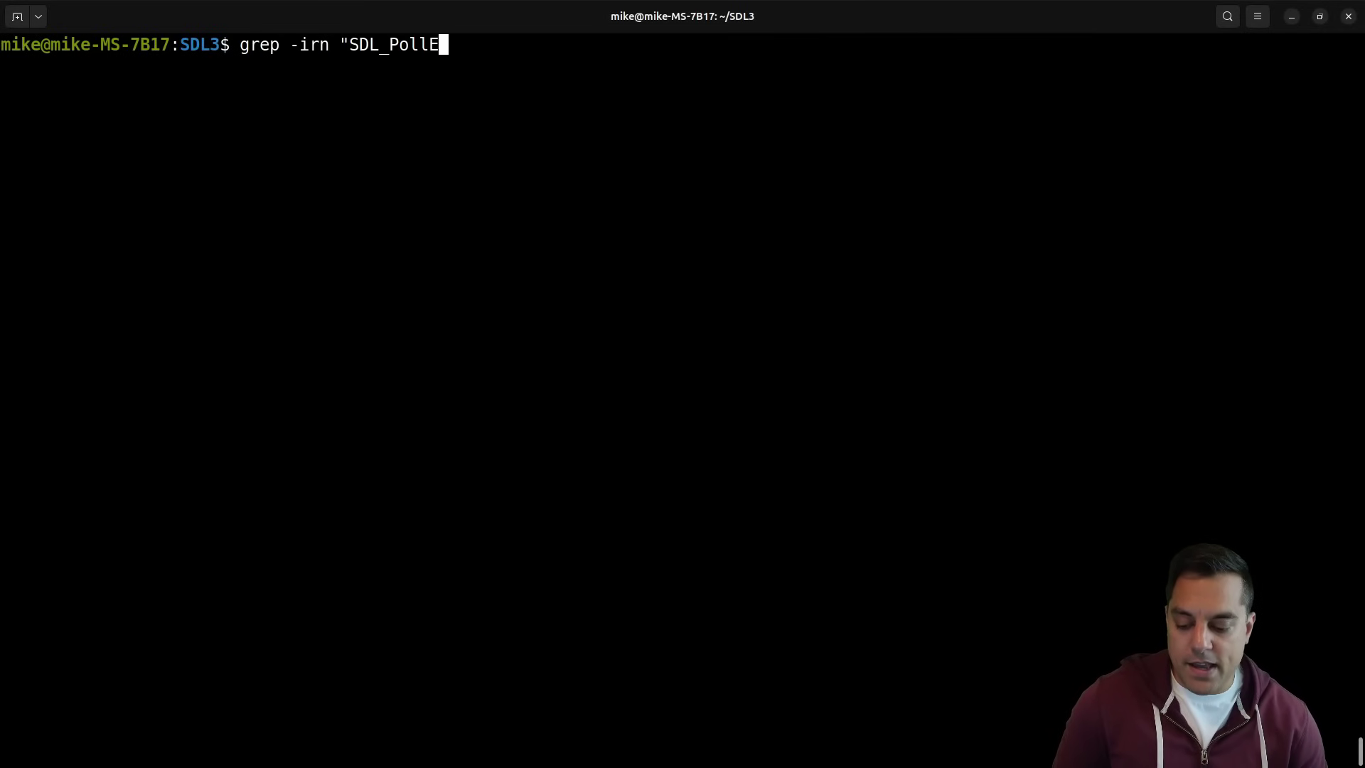
text(vent" .)
key(Return)
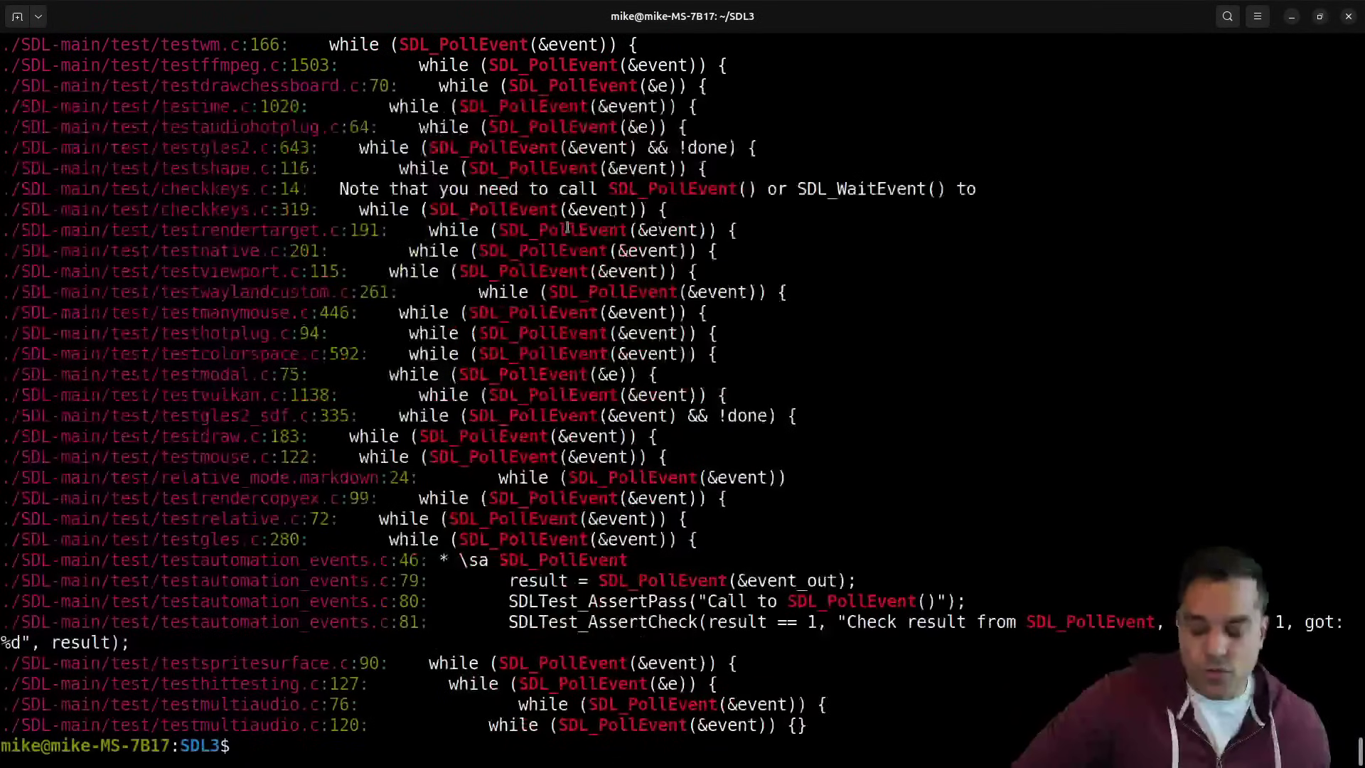
Copy the SDL_events.c path from the grep results and open it in vim.
double_click(75, 168)
scroll(214, 415, up, 15)
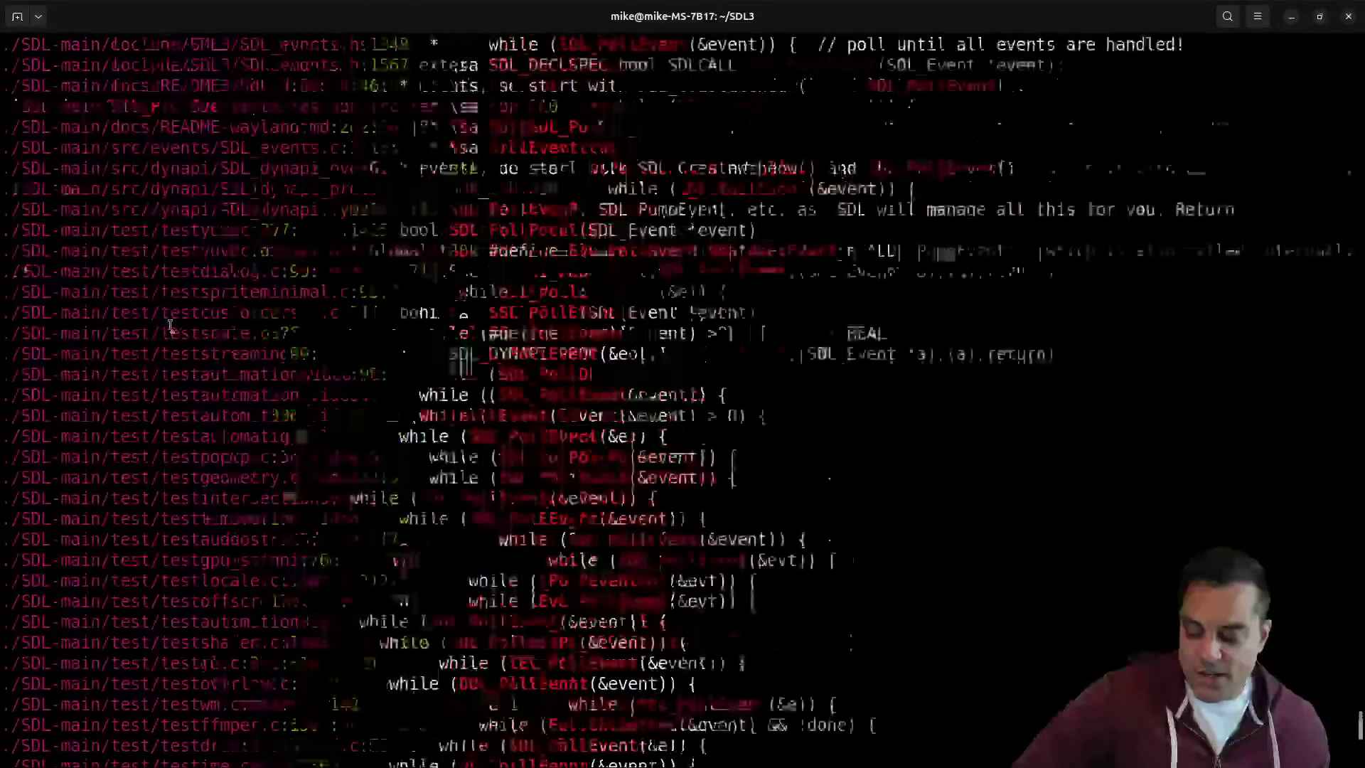
double_click(129, 313)
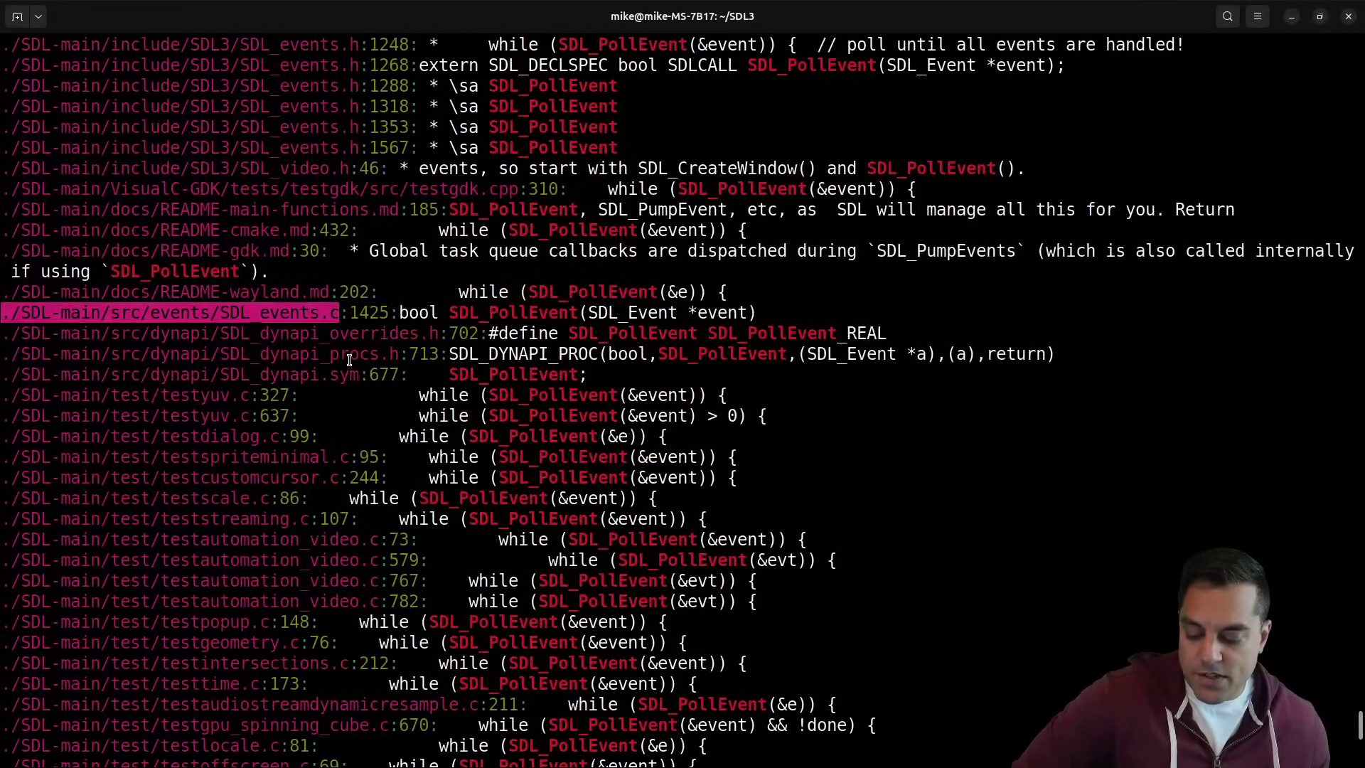
drag(396, 313, 747, 312)
drag(339, 313, 1, 313)
right_click(24, 320)
click(59, 332)
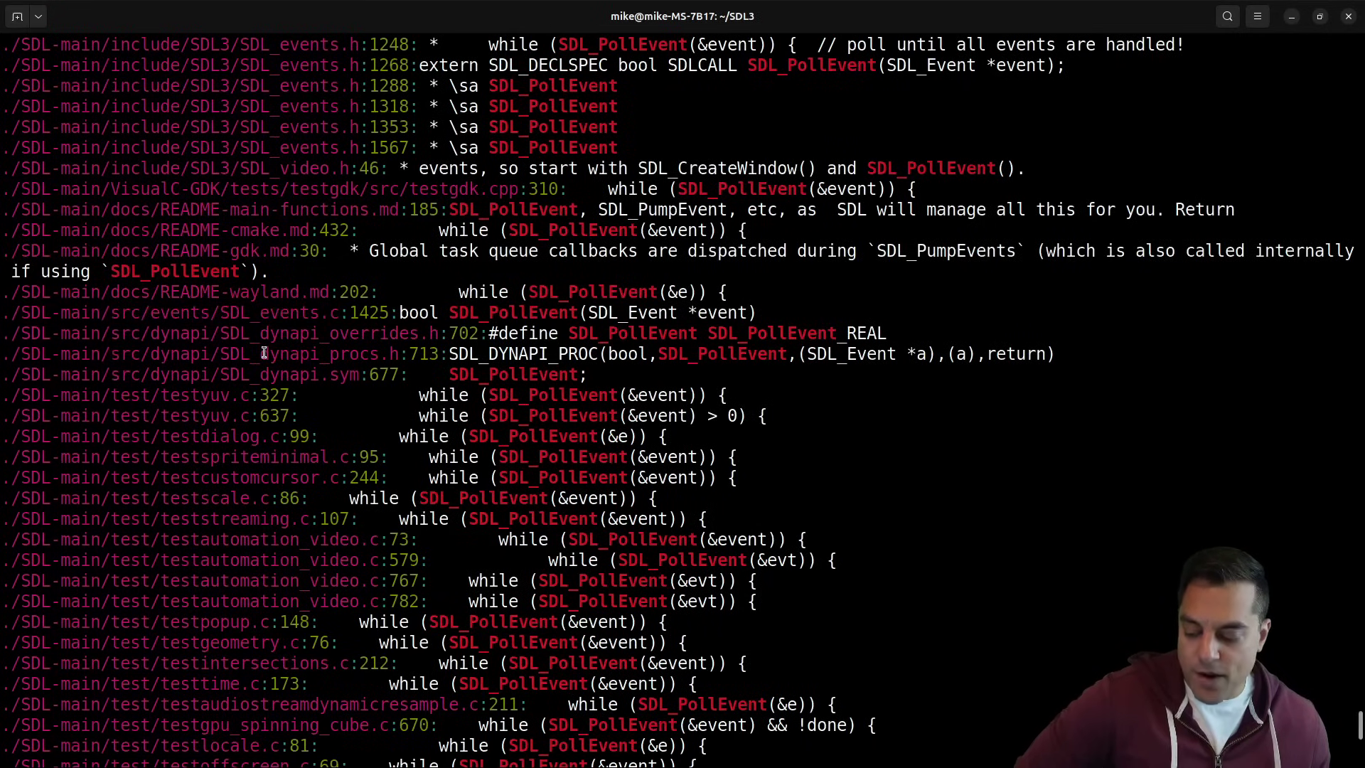
text(vim)
key(ctrl+shift+v)
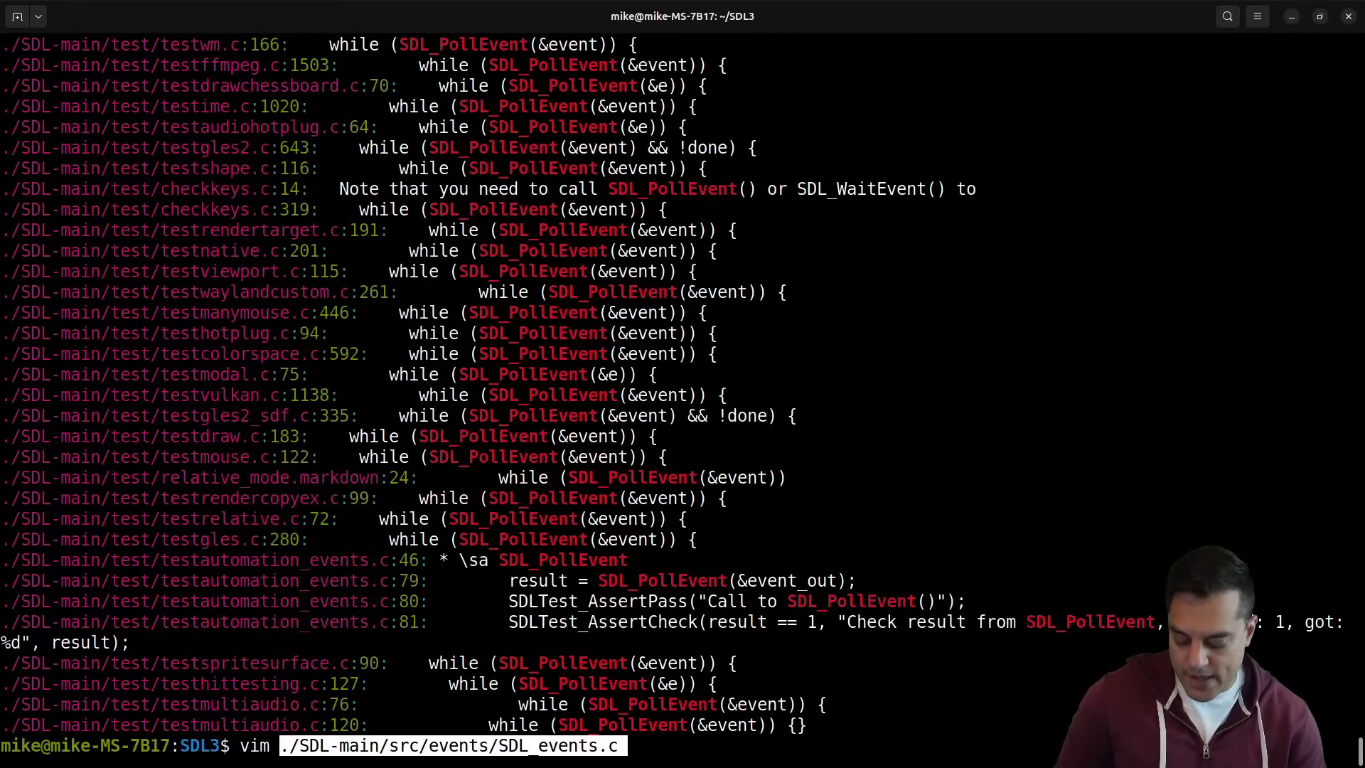
Search for /SDL_PollEvent and move to the function's return line.
key(Return)
text(/SD)
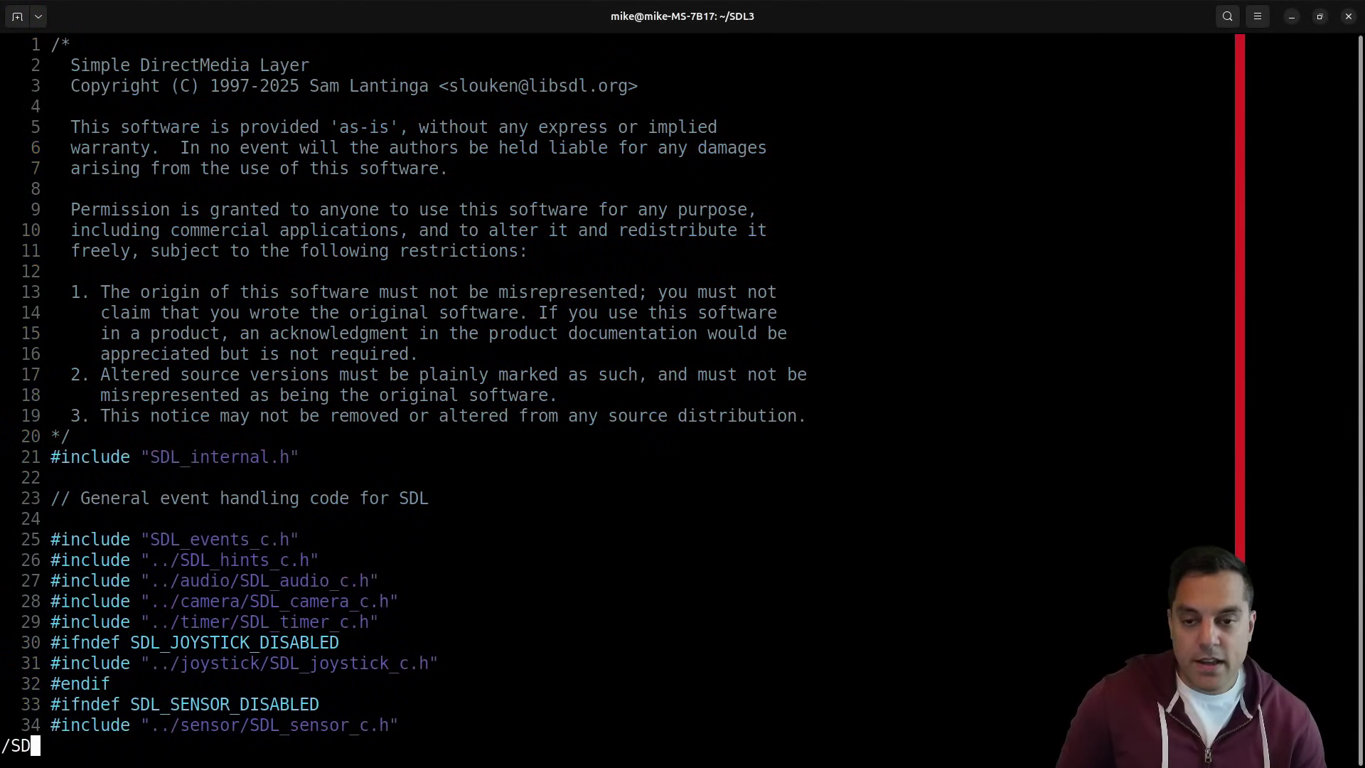
text(L_PollEvent)
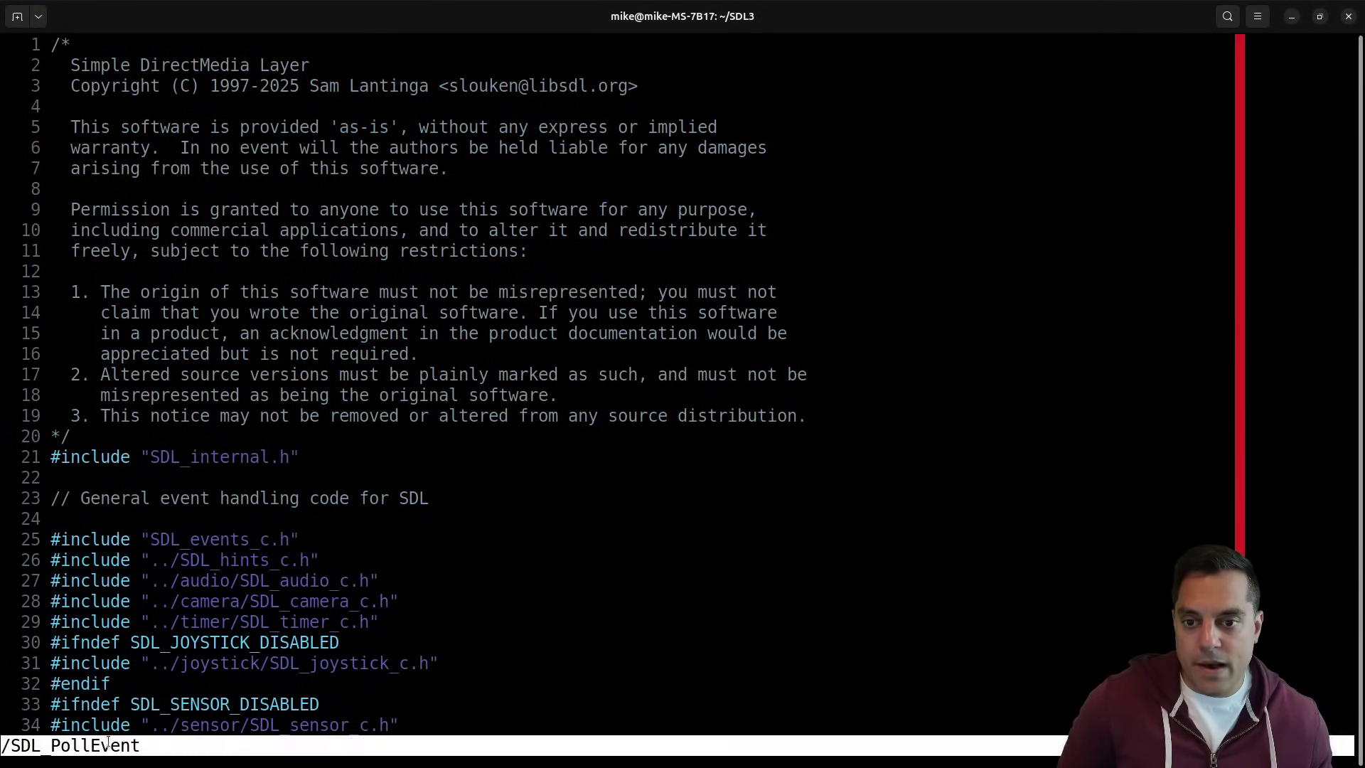
key(Return)
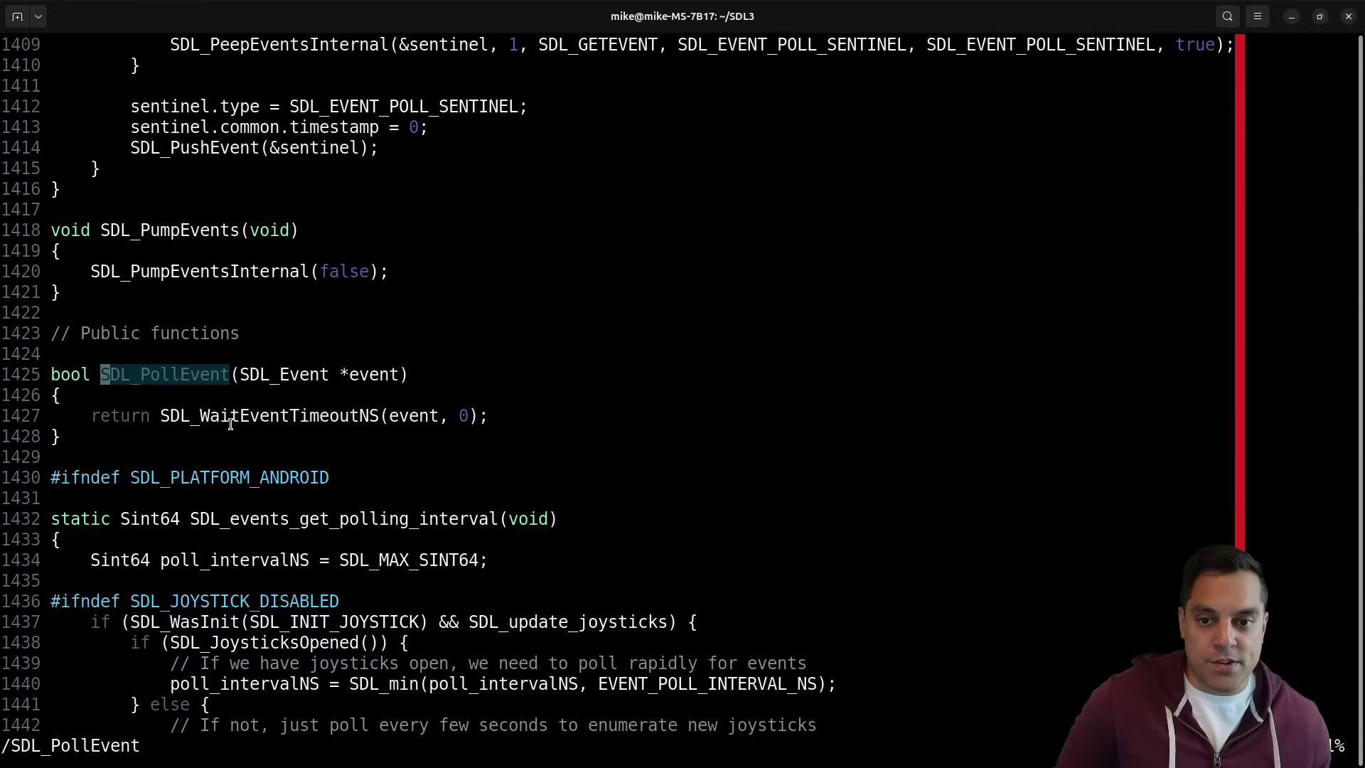
key(j)
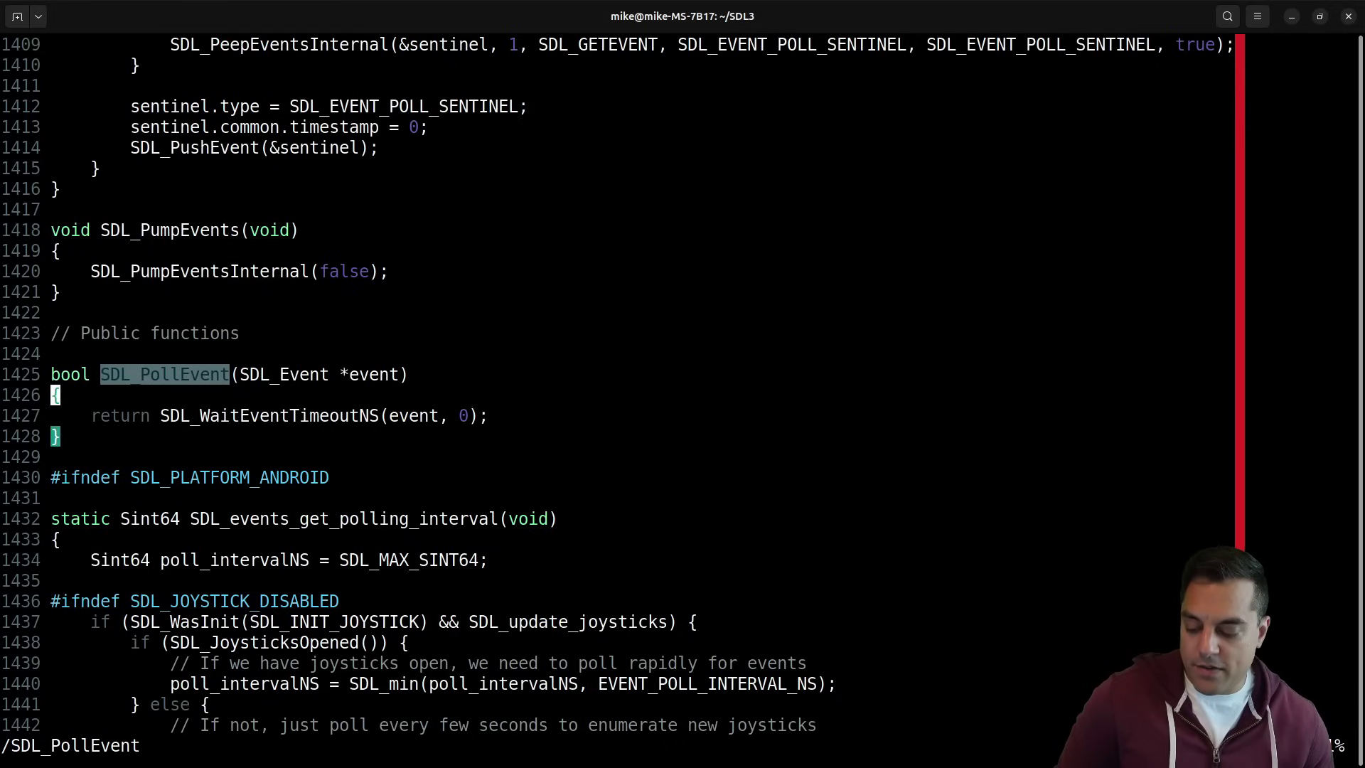
click(115, 478)
click(116, 415)
Jump through SDL_WaitEventTimeoutNS matches to its definition and mark its opening lines.
click(374, 415)
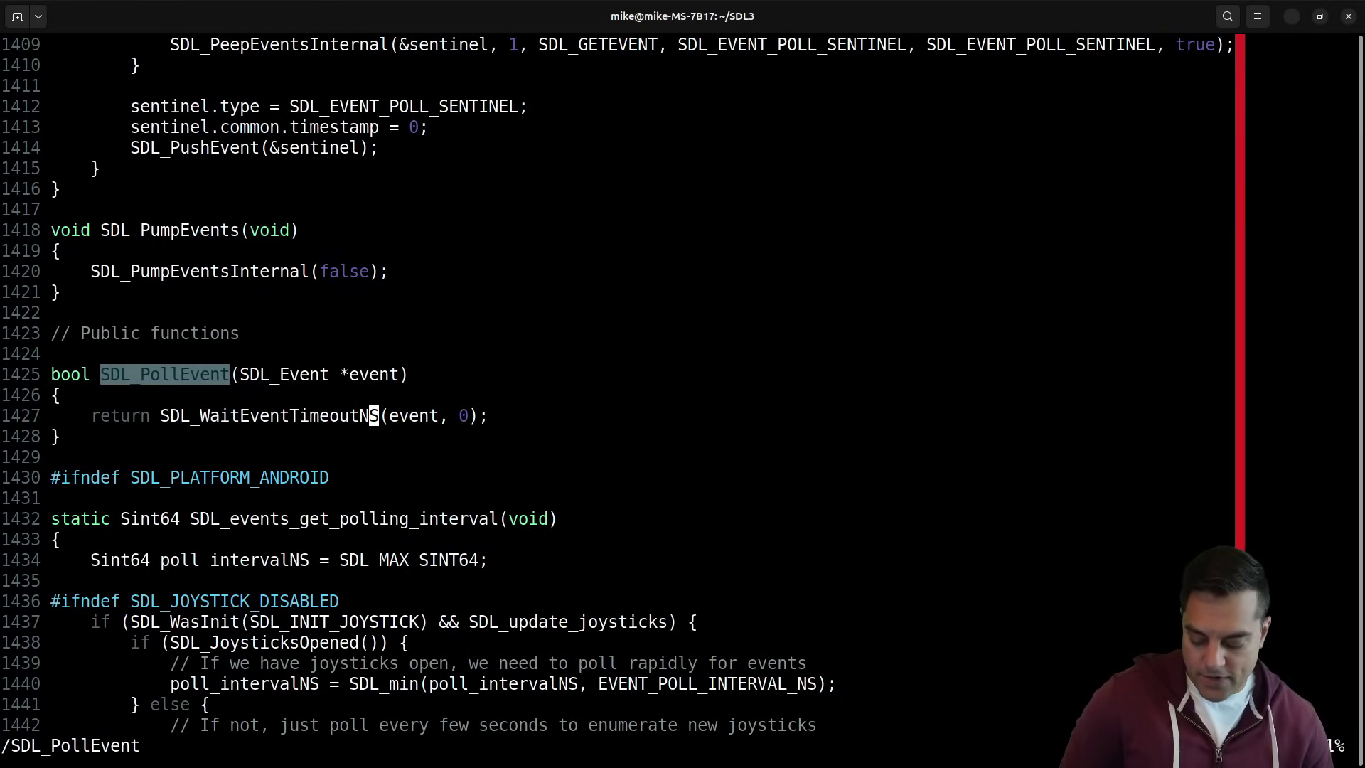
key(asterisk)
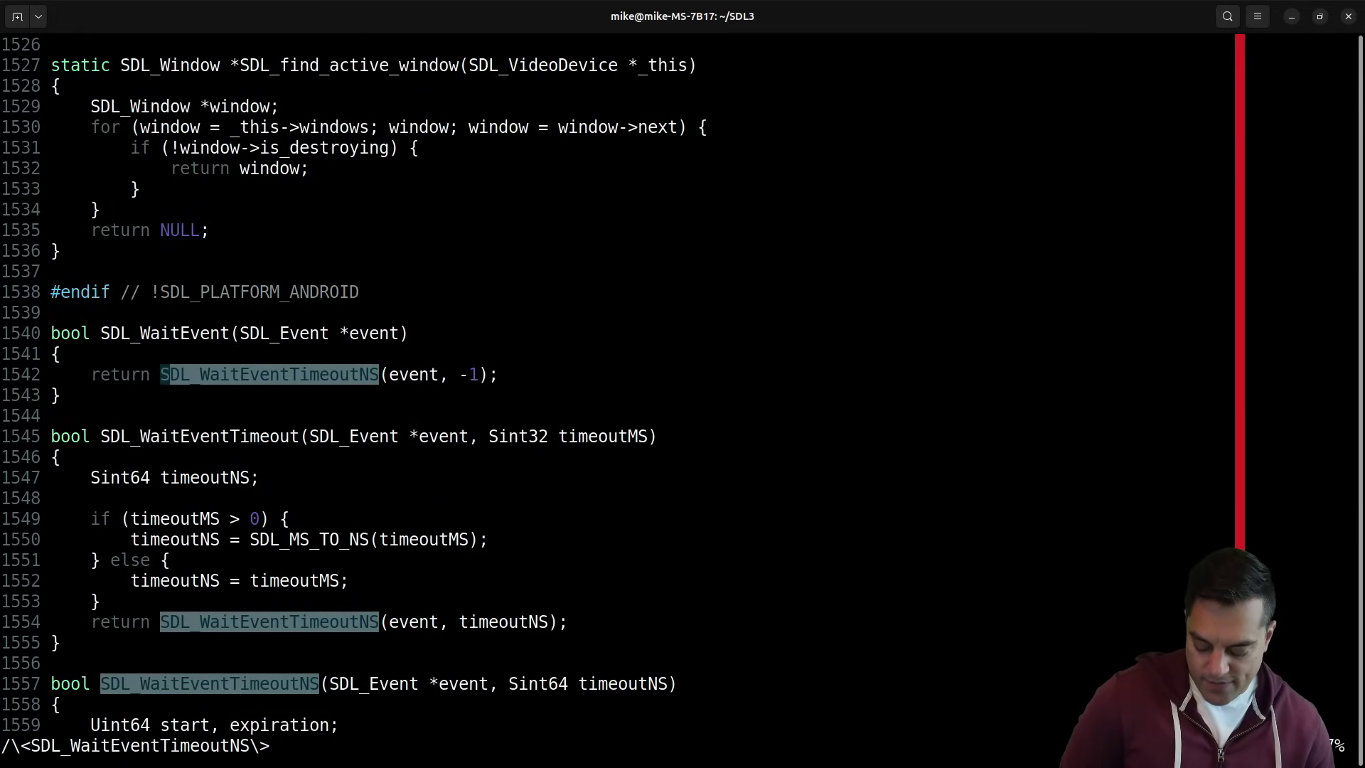
key(n)
key(n)
key(z)
key(z)
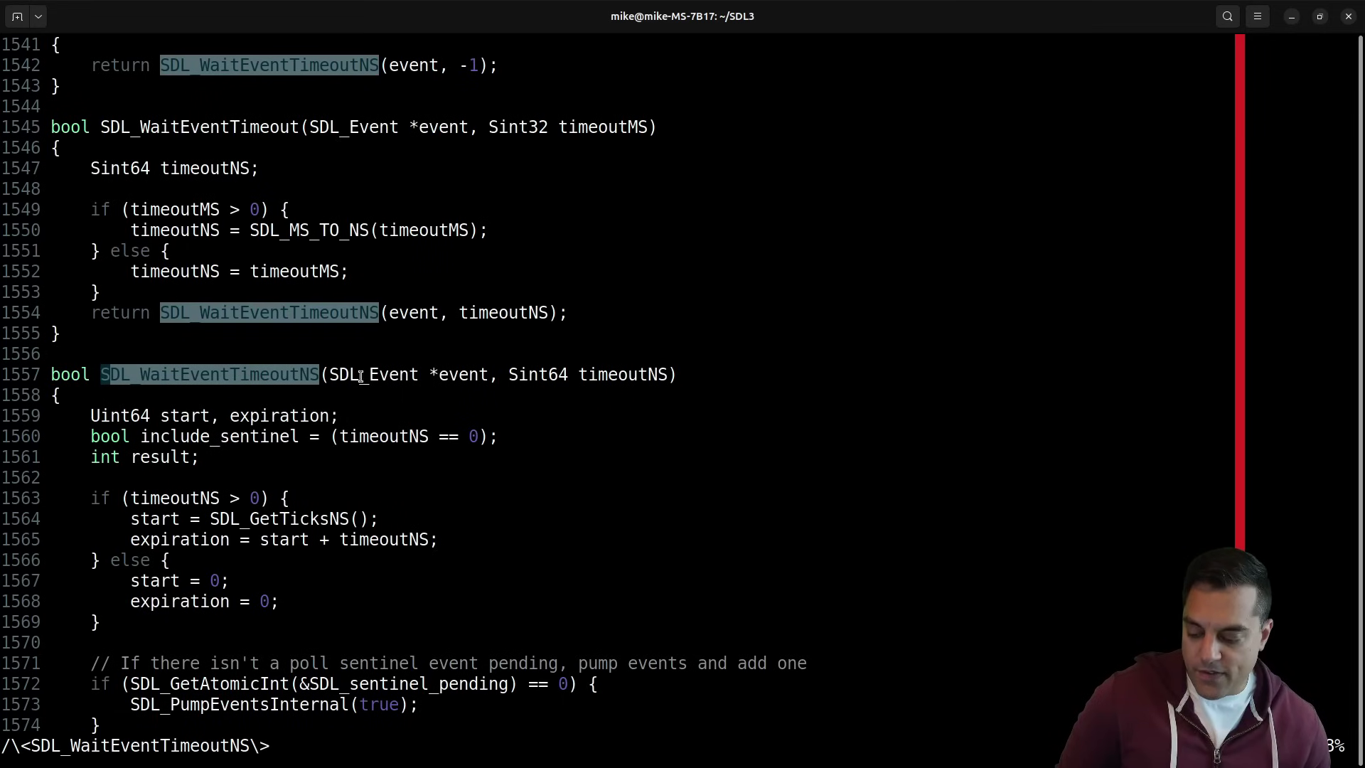
drag(102, 374, 484, 533)
click(484, 533)
Read down to the Android and delay code, then back up to the sentinel handling.
key(j)
key(j)
key(j)
key(j)
key(j)
key(j)
key(j)
key(j)
key(j)
key(j)
key(j)
key(j)
key(j)
key(j)
key(j)
key(j)
key(j)
key(j)
key(j)
key(j)
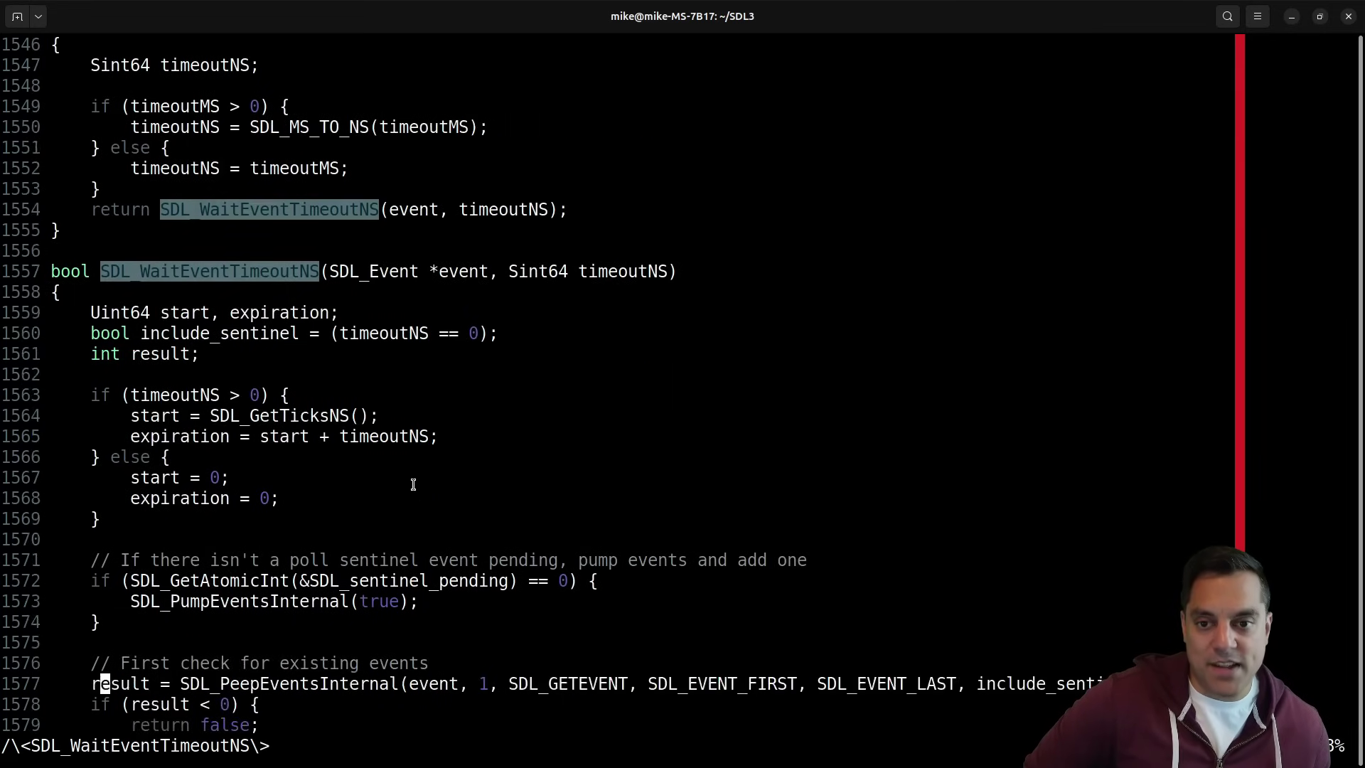
key(j)
key(j)
key(j)
key(j)
key(j)
key(j)
key(j)
key(j)
key(j)
key(j)
key(j)
key(j)
key(j)
key(j)
key(j)
key(j)
key(j)
key(j)
key(j)
key(j)
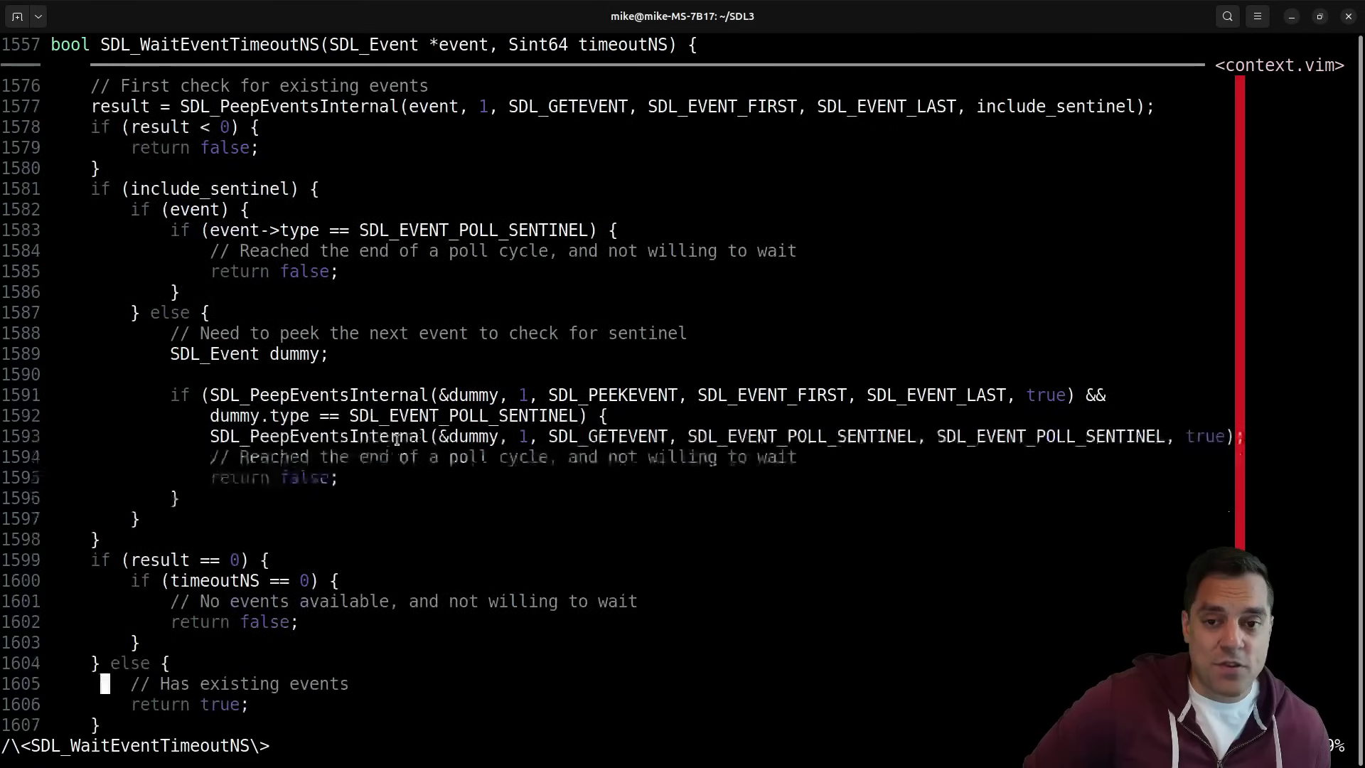
key(j)
key(j)
key(j)
key(j)
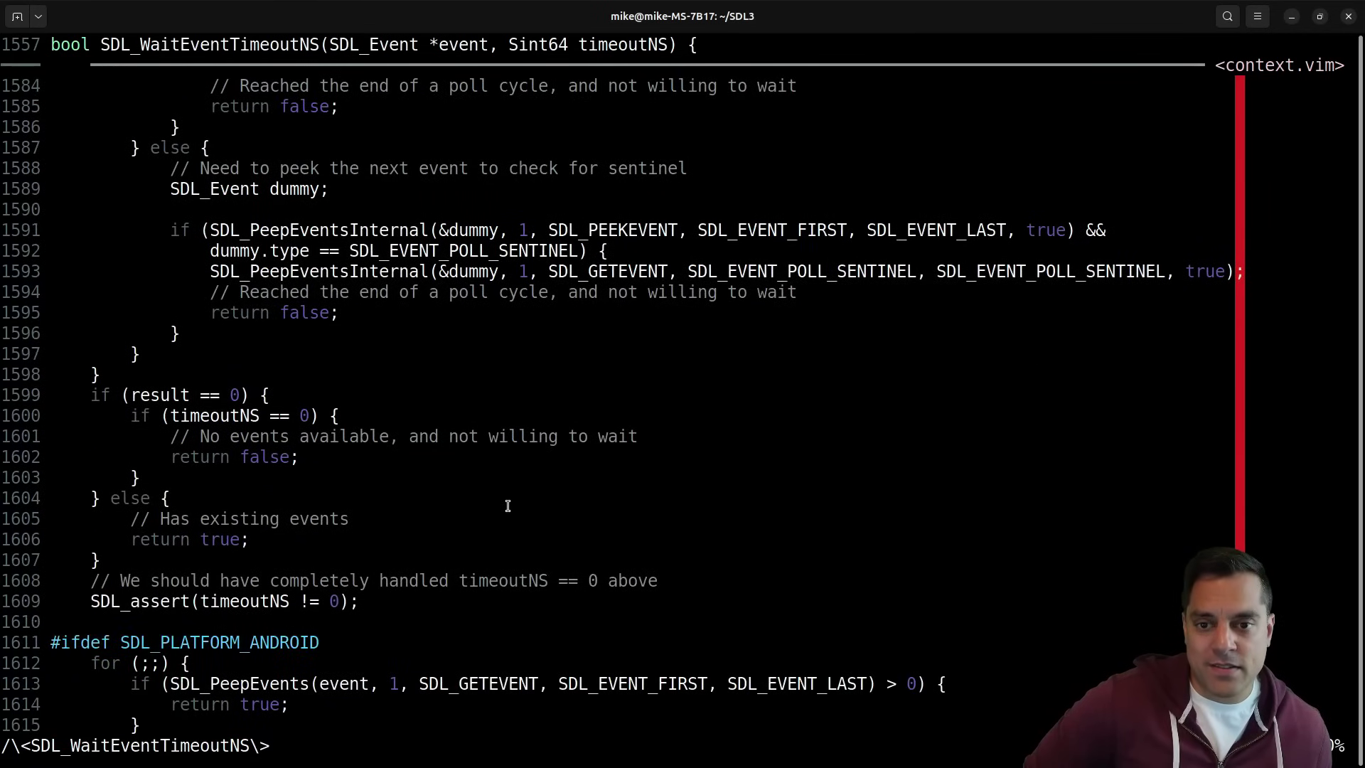
key(j)
key(j)
key(j)
key(j)
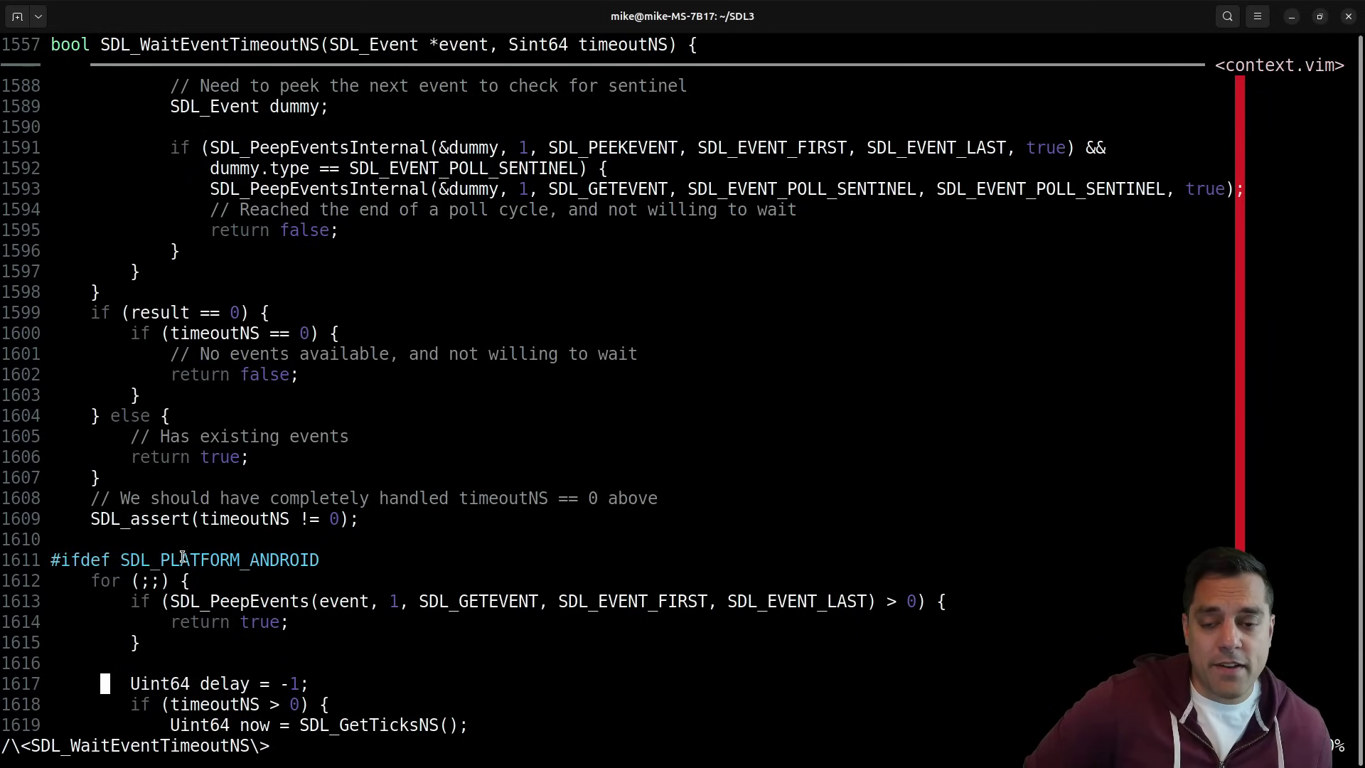
double_click(206, 559)
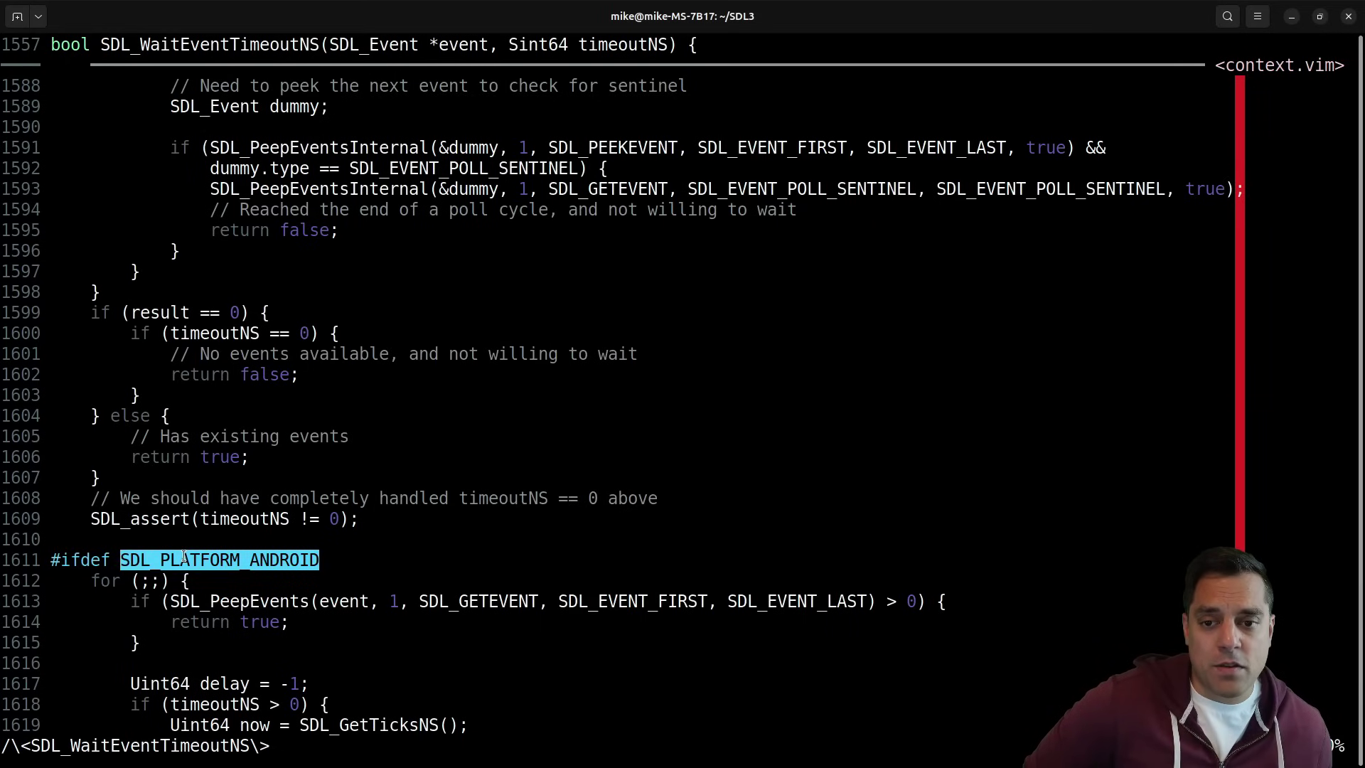
click(343, 373)
key(k)
key(k)
key(k)
key(k)
key(k)
key(k)
key(k)
key(k)
key(k)
key(k)
key(k)
key(k)
key(k)
key(k)
key(k)
key(k)
key(k)
key(k)
key(k)
key(k)
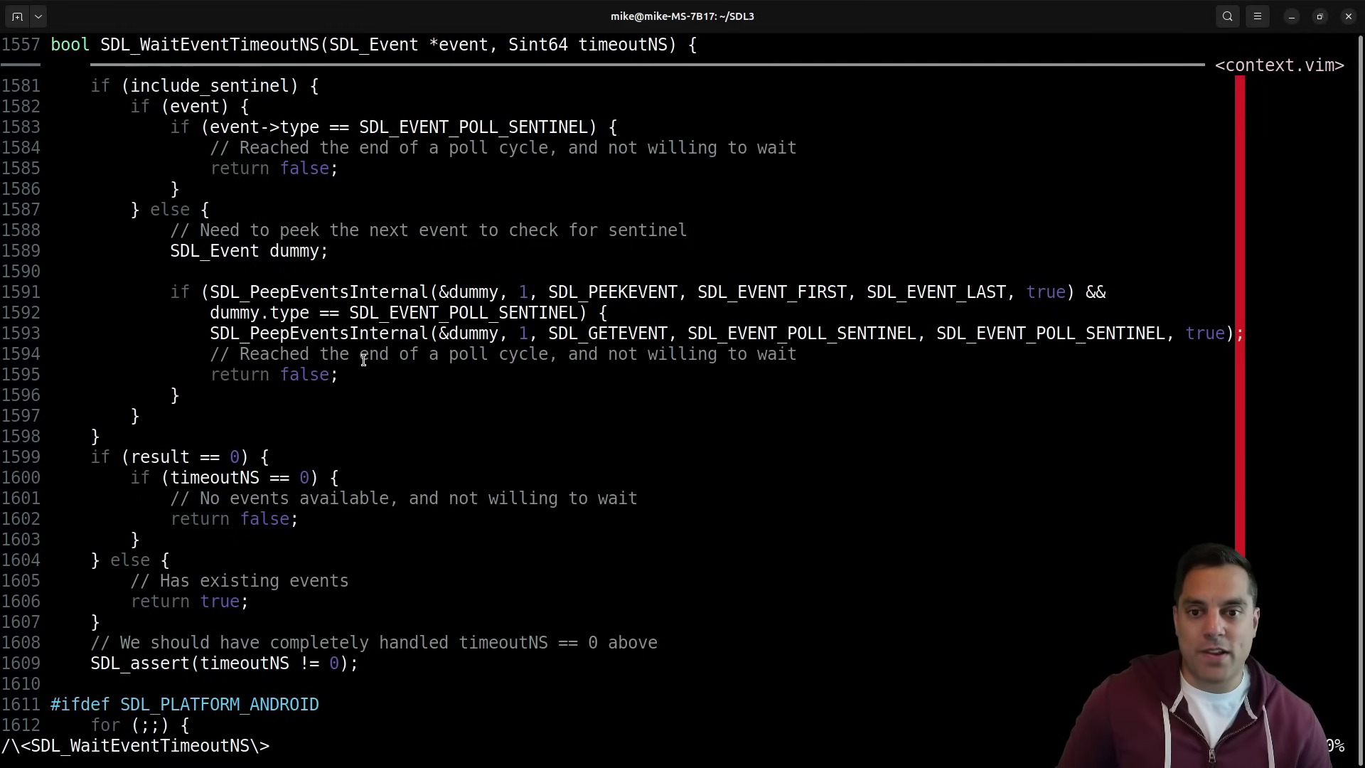
Quit vim with :q and clear the terminal screen.
text(:q)
key(Return)
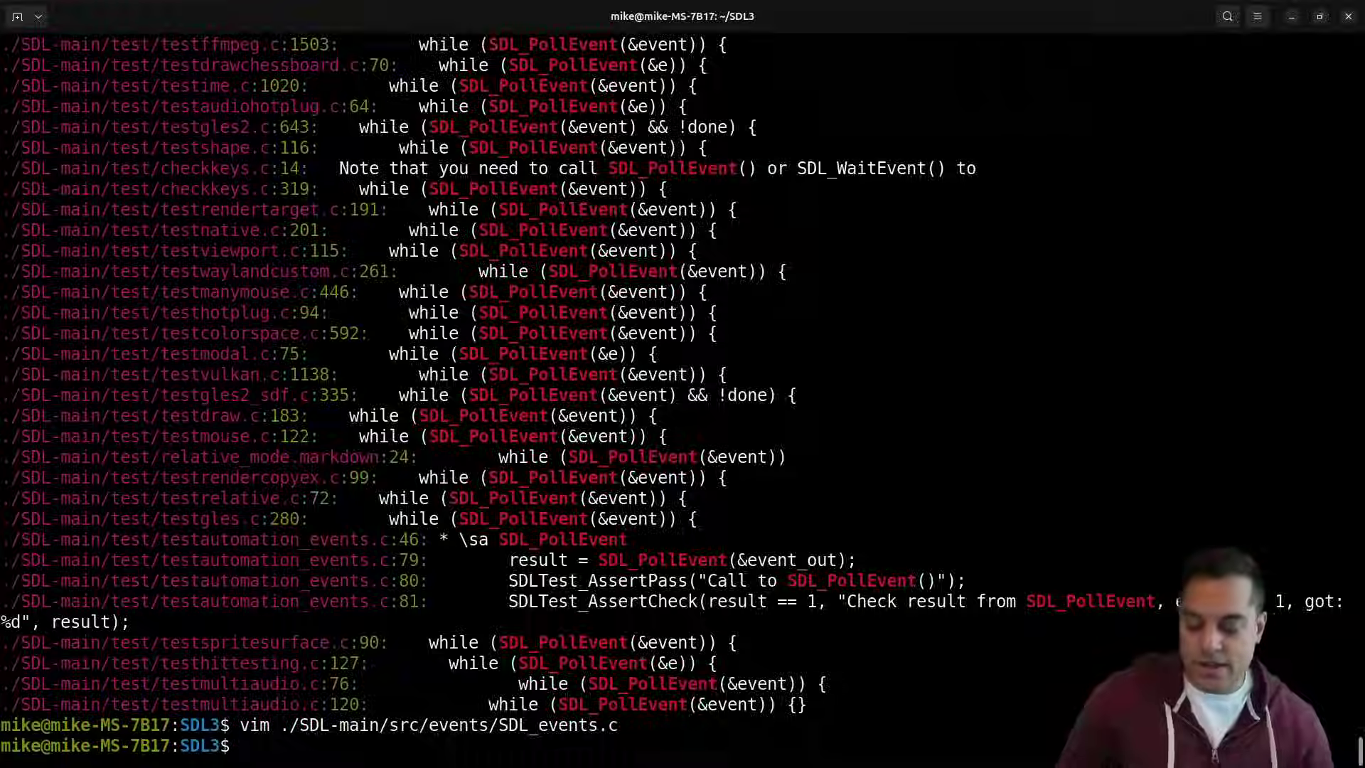
key(ctrl+l)
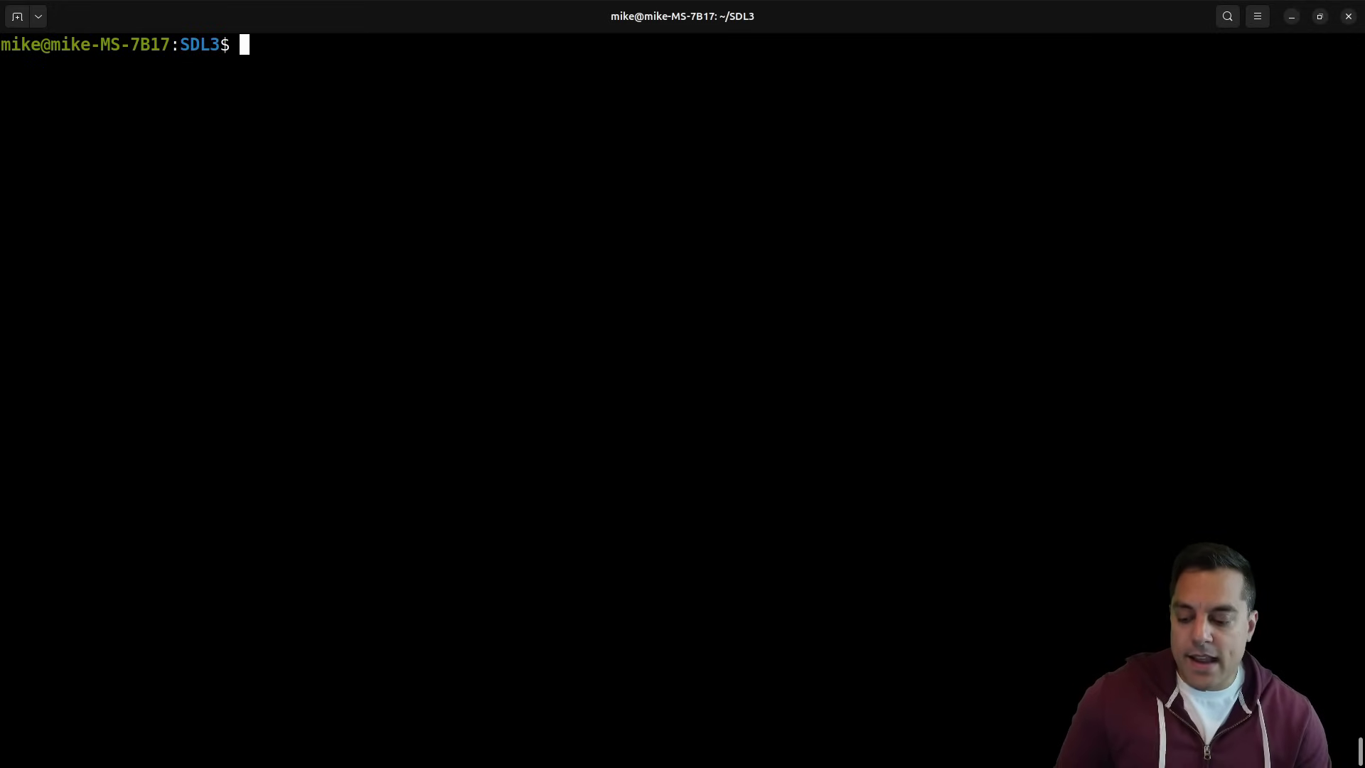
double_click(184, 47)
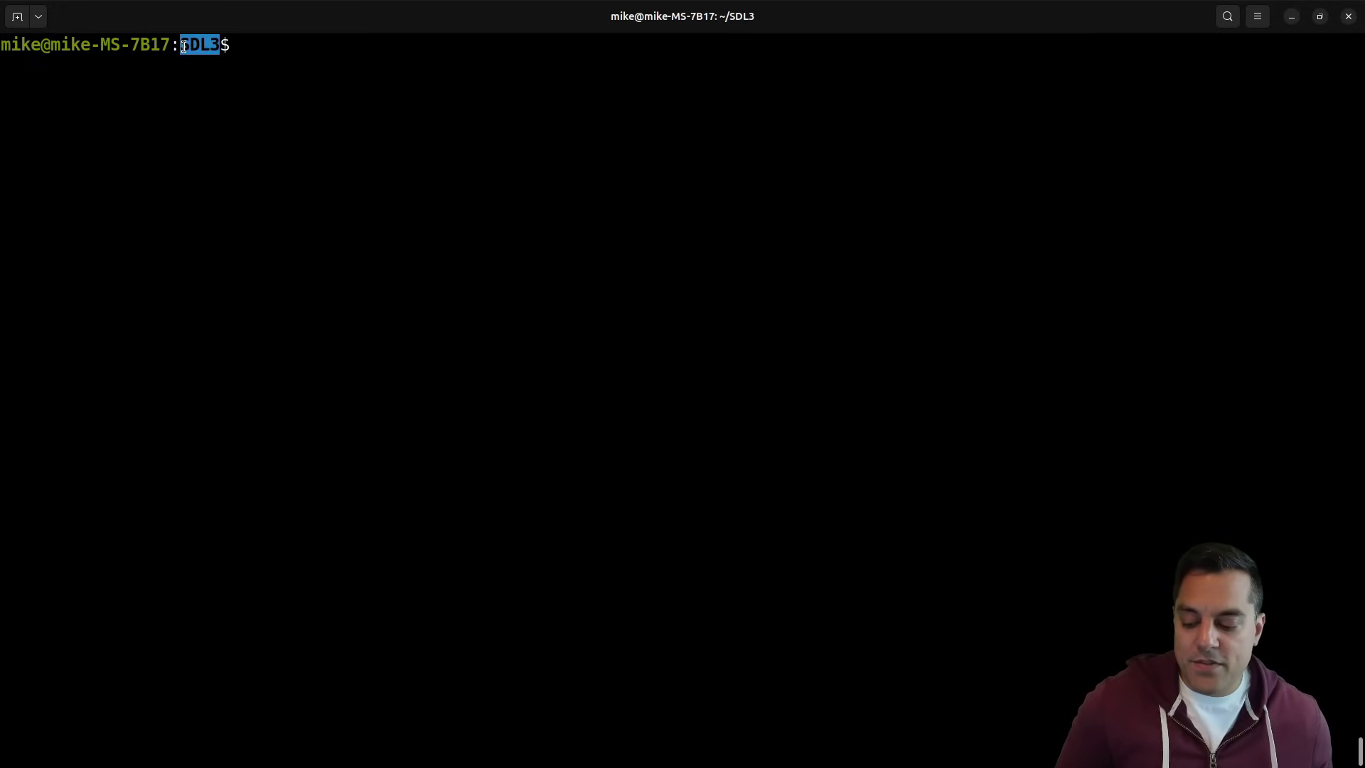
click(410, 85)
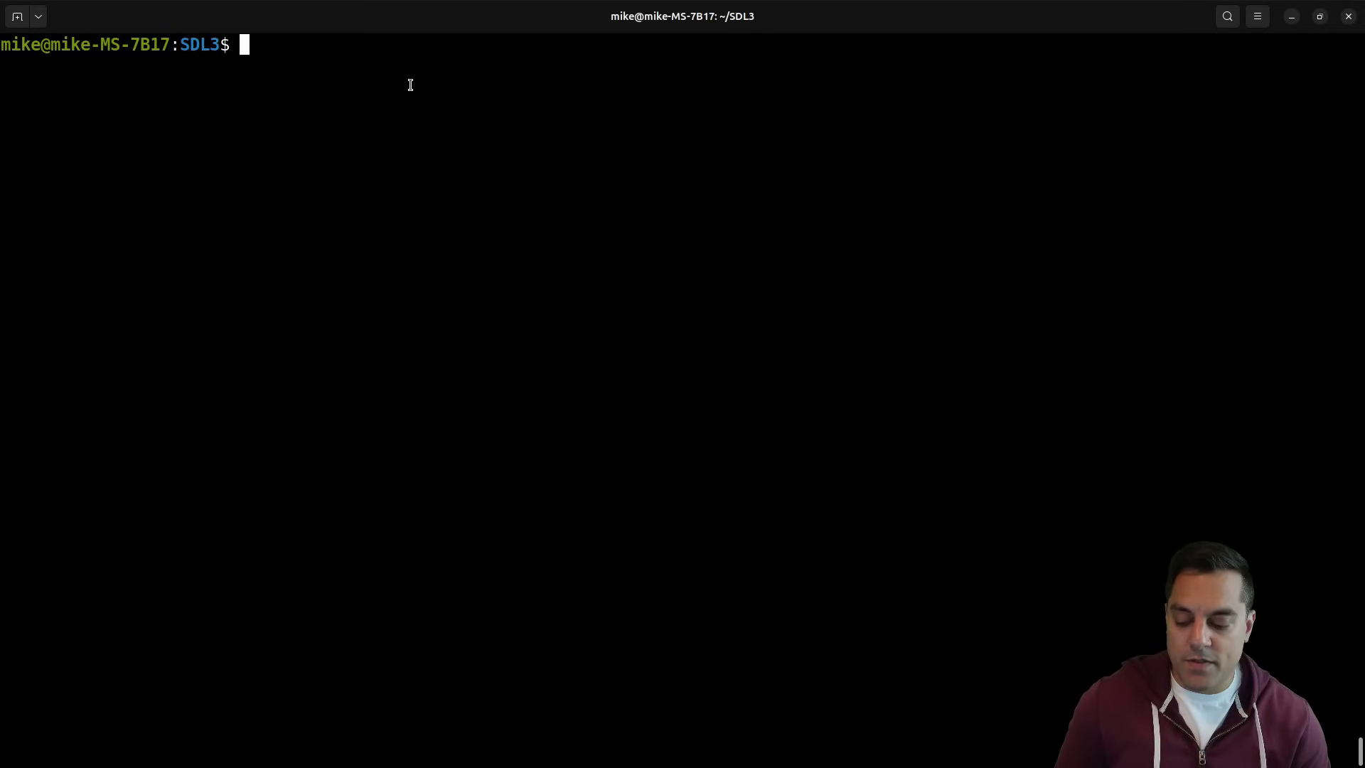
Run man -k SDL_ to list all SDL man pages, noting SDL_SetHint.
text(man -k SDL_)
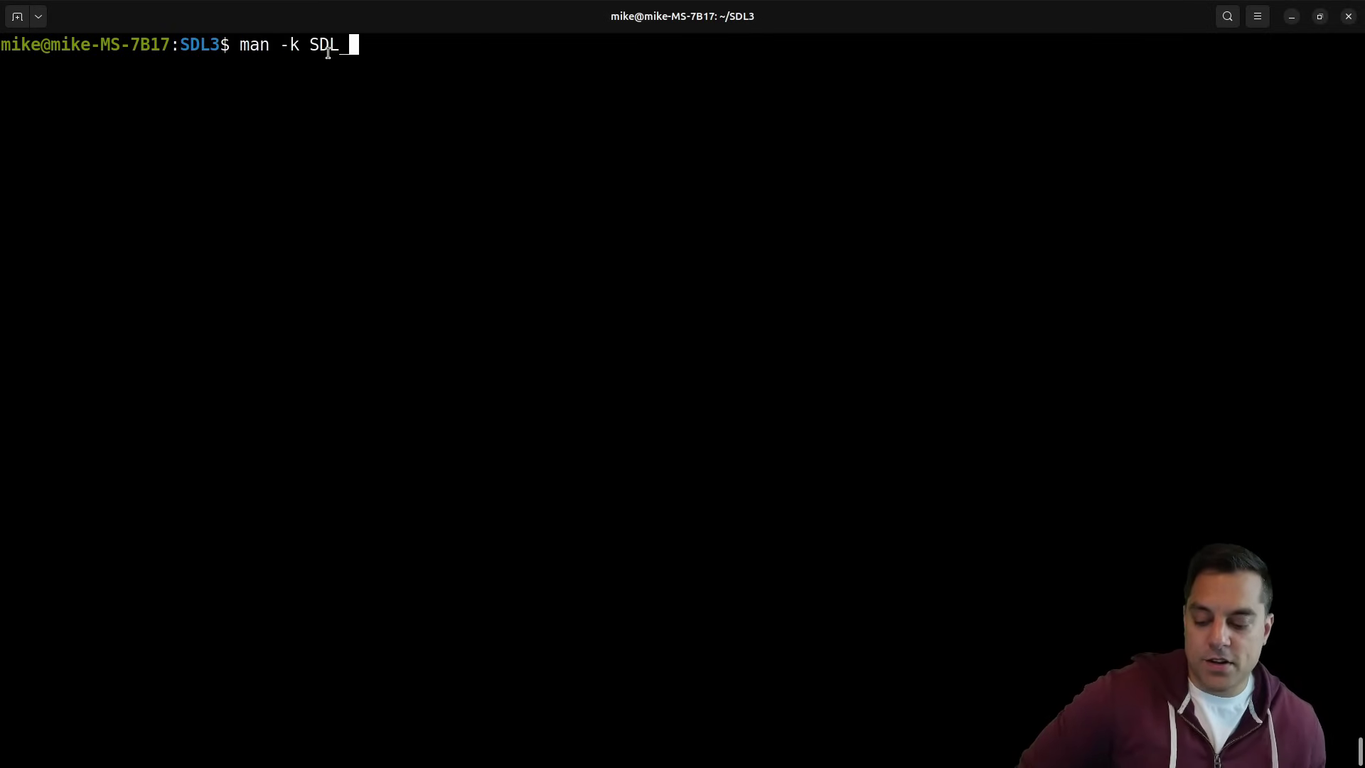
drag(308, 45, 271, 44)
click(398, 49)
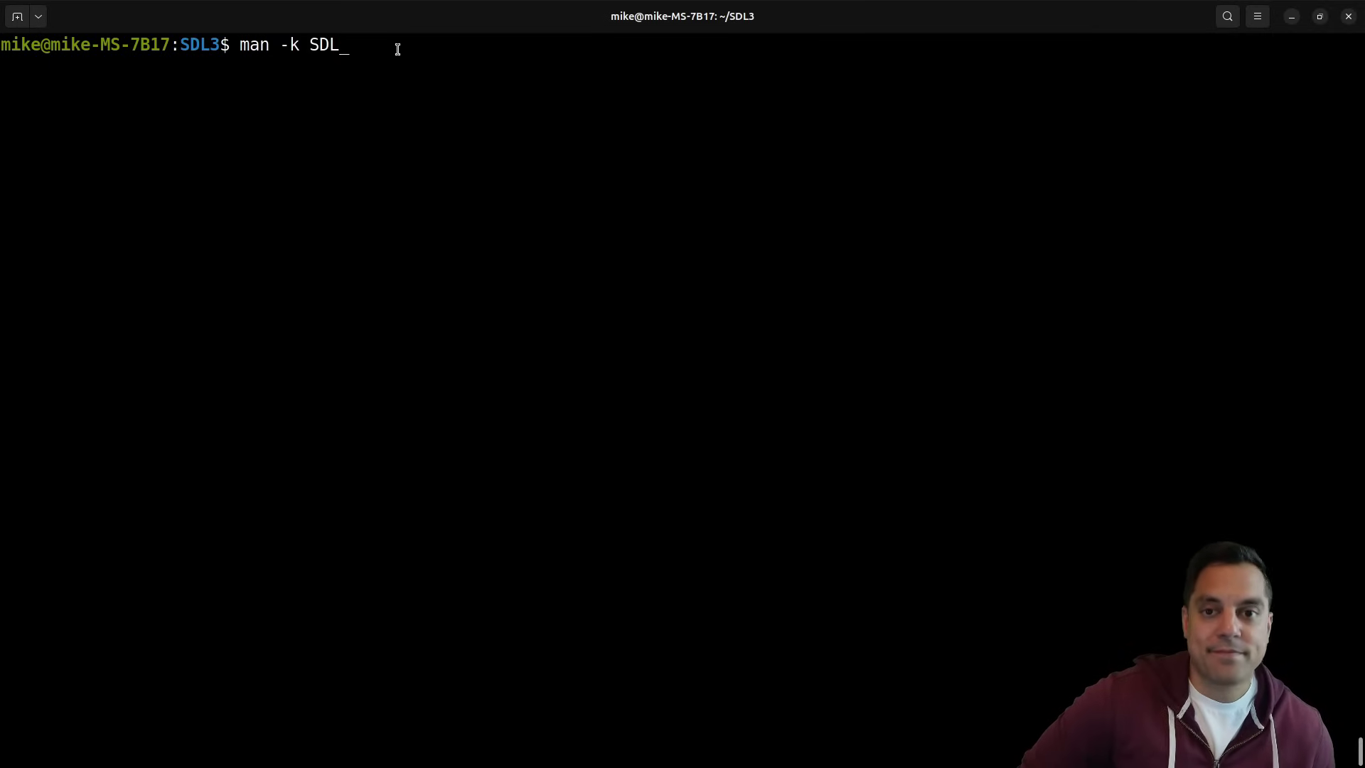
key(Return)
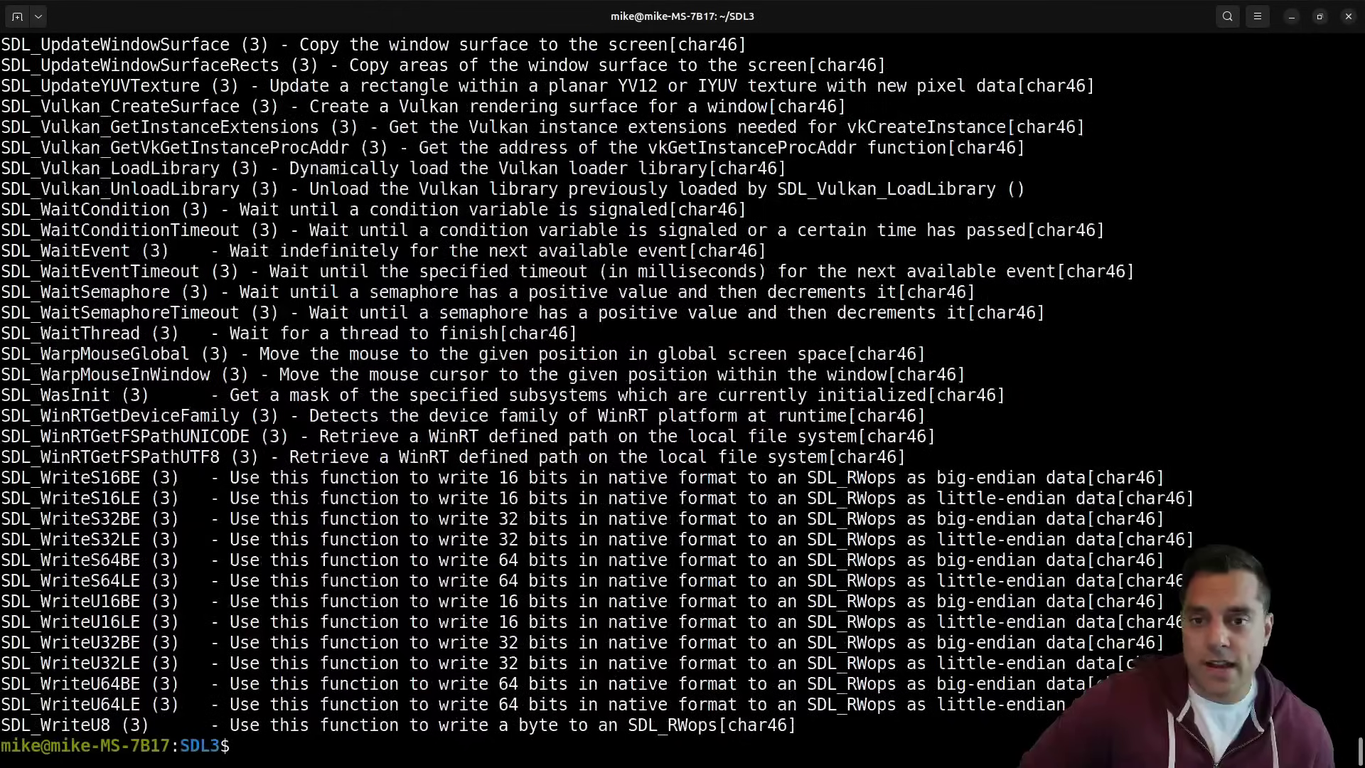
scroll(448, 285, up, 8)
scroll(447, 285, up, 20)
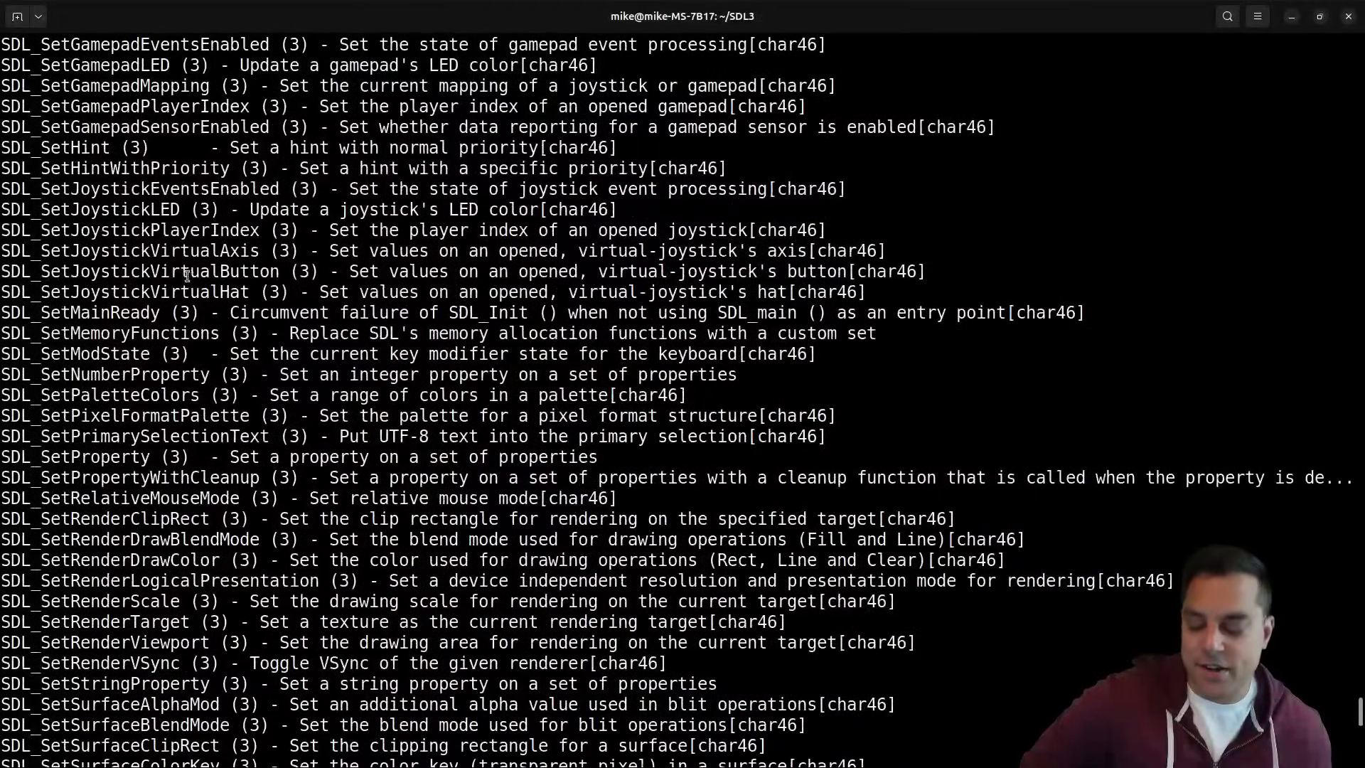
double_click(68, 154)
click(145, 181)
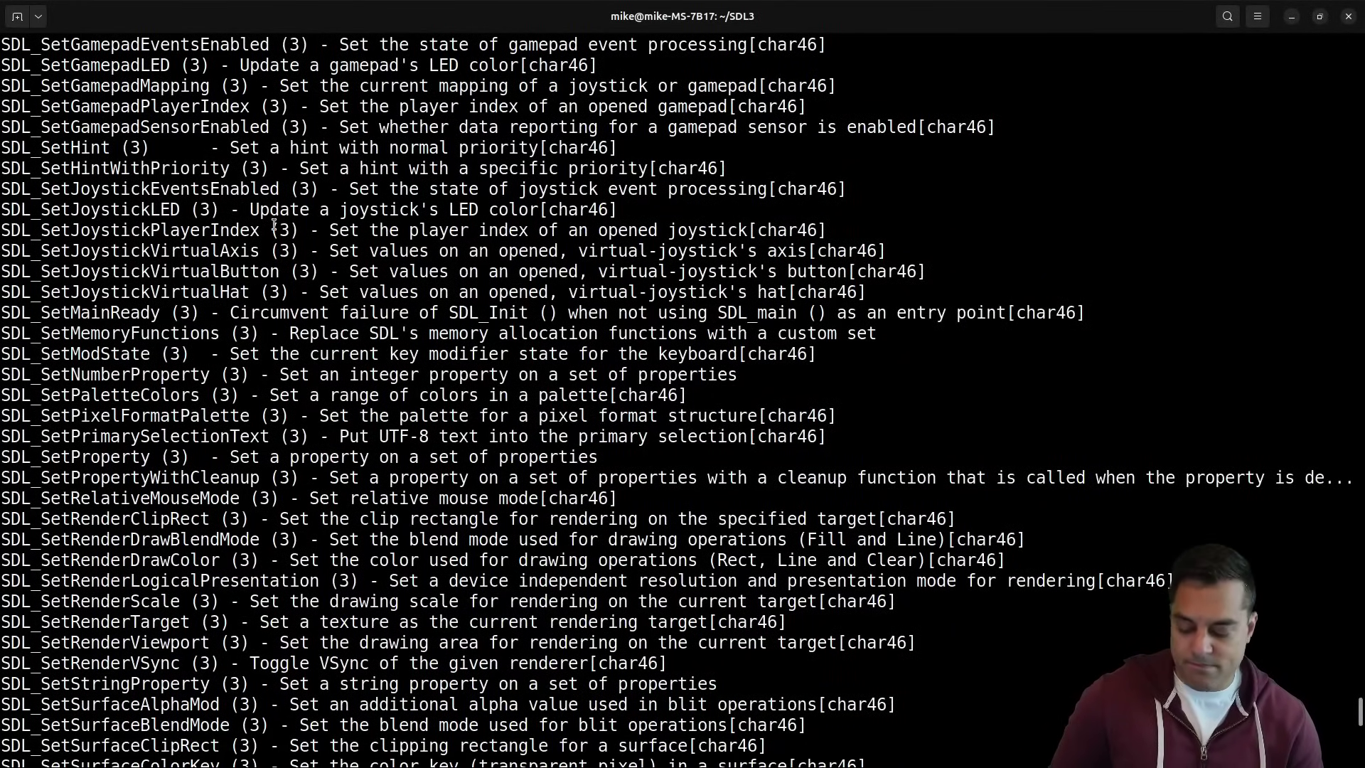
Edit the recalled command into man SDL_Vulkan_CreateSurface using Tab completion.
key(Up)
key(BackSpace)
key(BackSpace)
key(BackSpace)
key(BackSpace)
key(BackSpace)
key(BackSpace)
key(BackSpace)
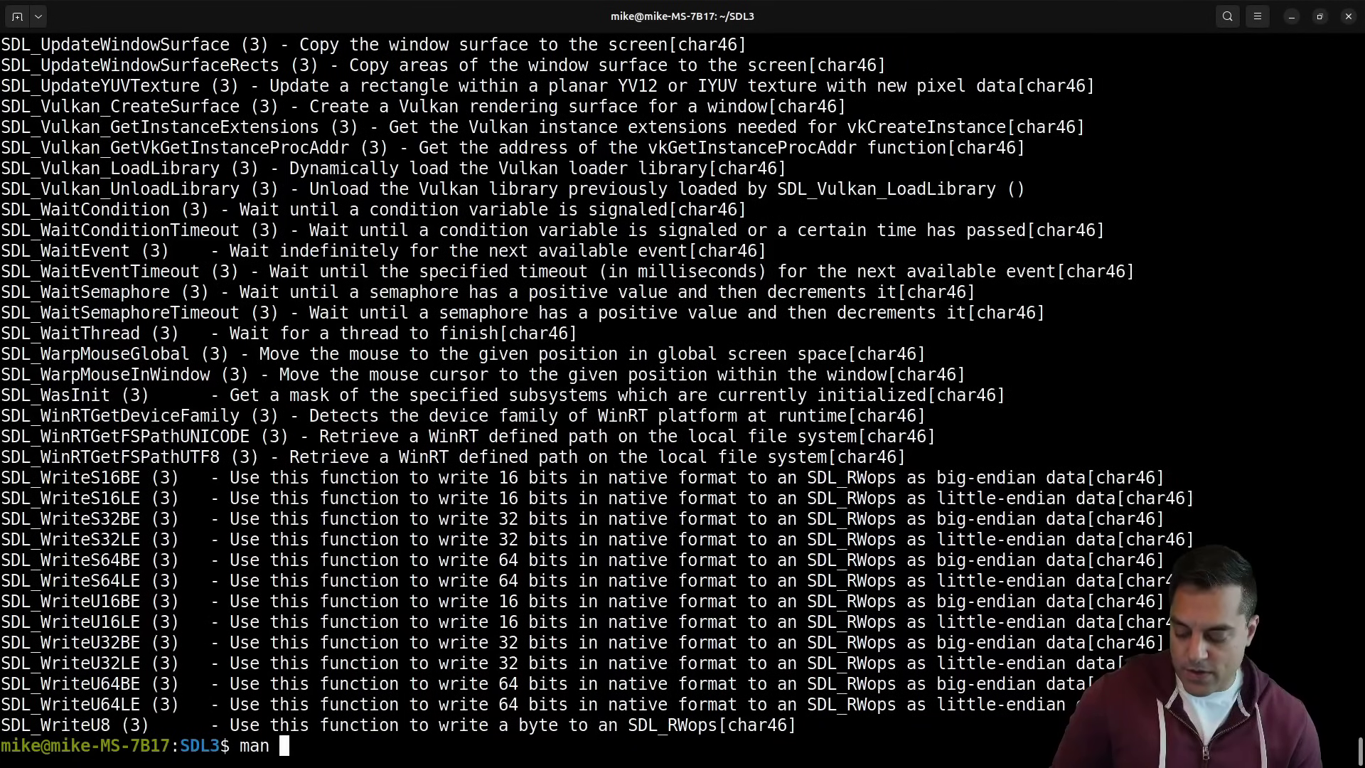
text(SDL_Vu)
key(Tab)
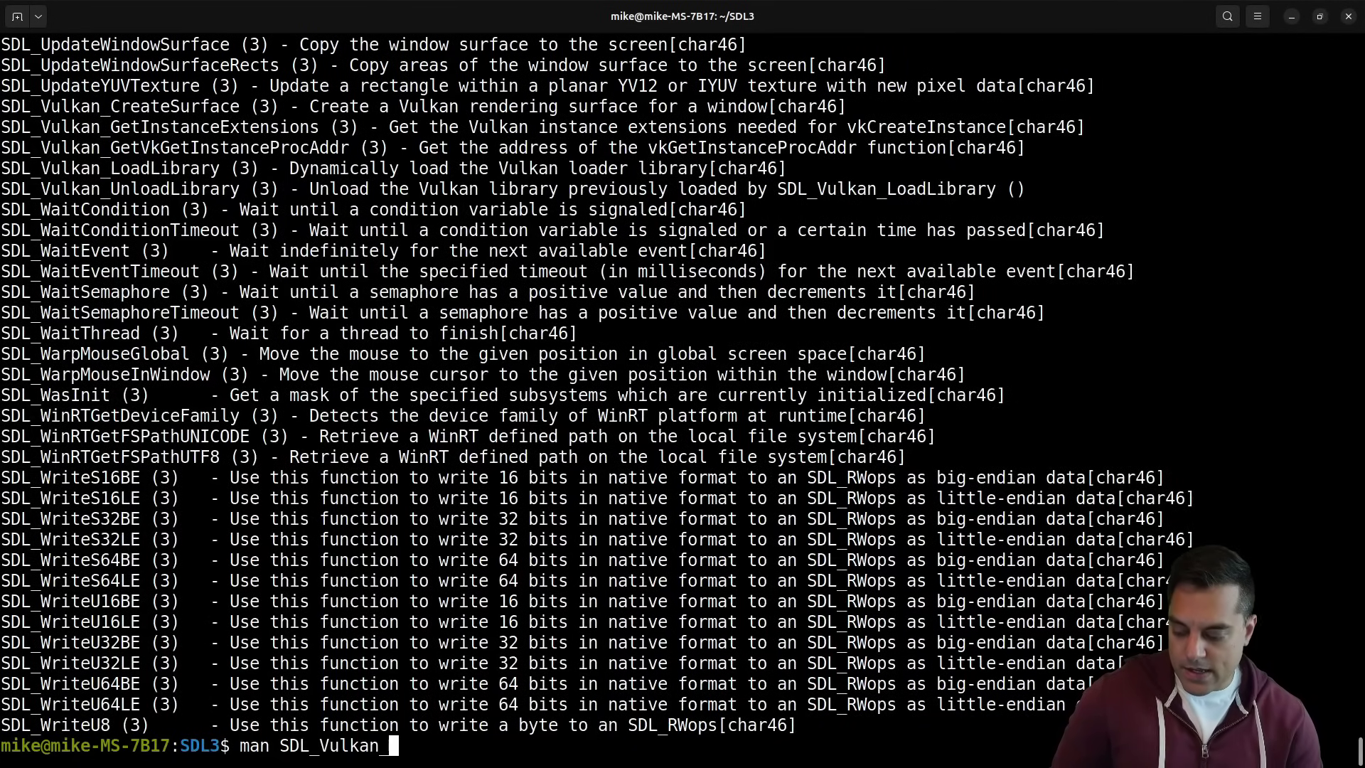
key(Tab)
text(C)
key(Tab)
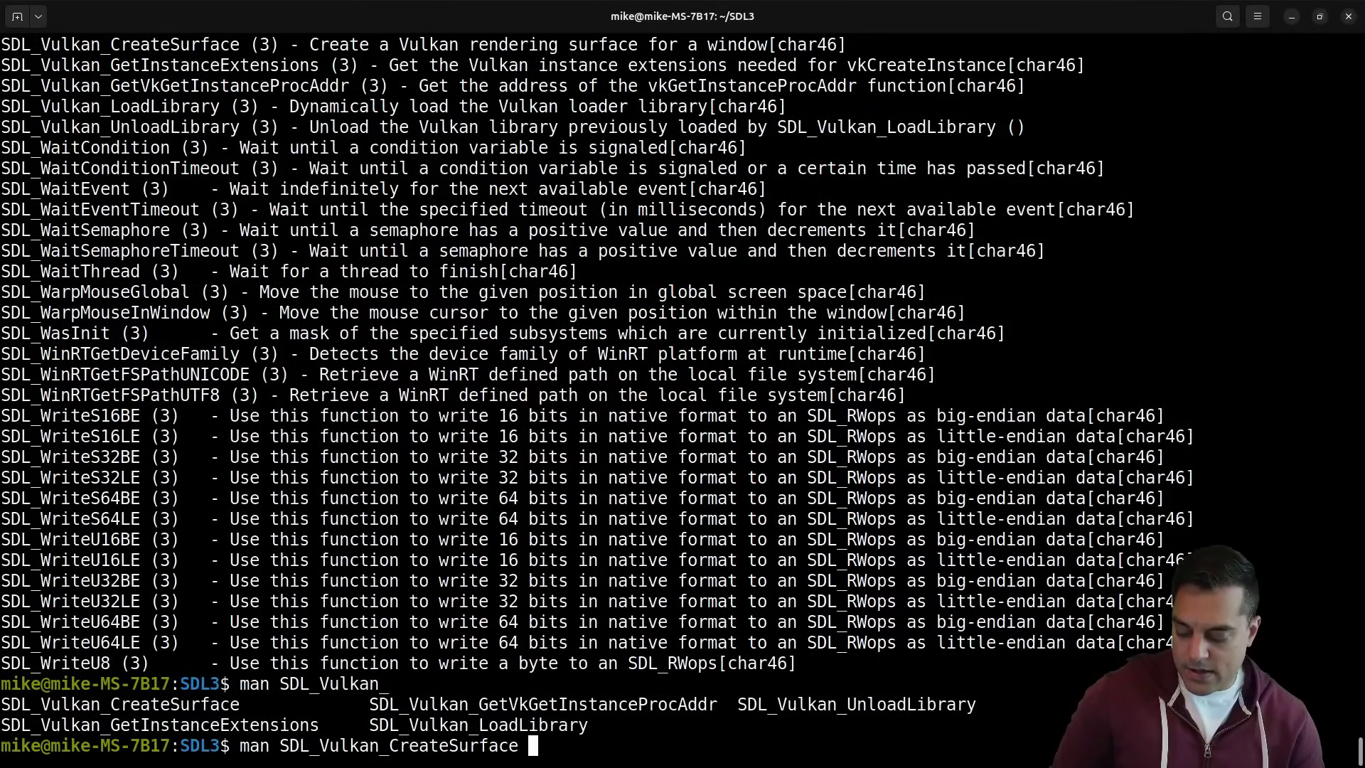
Open the SDL_Vulkan_CreateSurface man page and highlight the SDL3/SDL.h include, prototype and allocator paragraph.
key(Return)
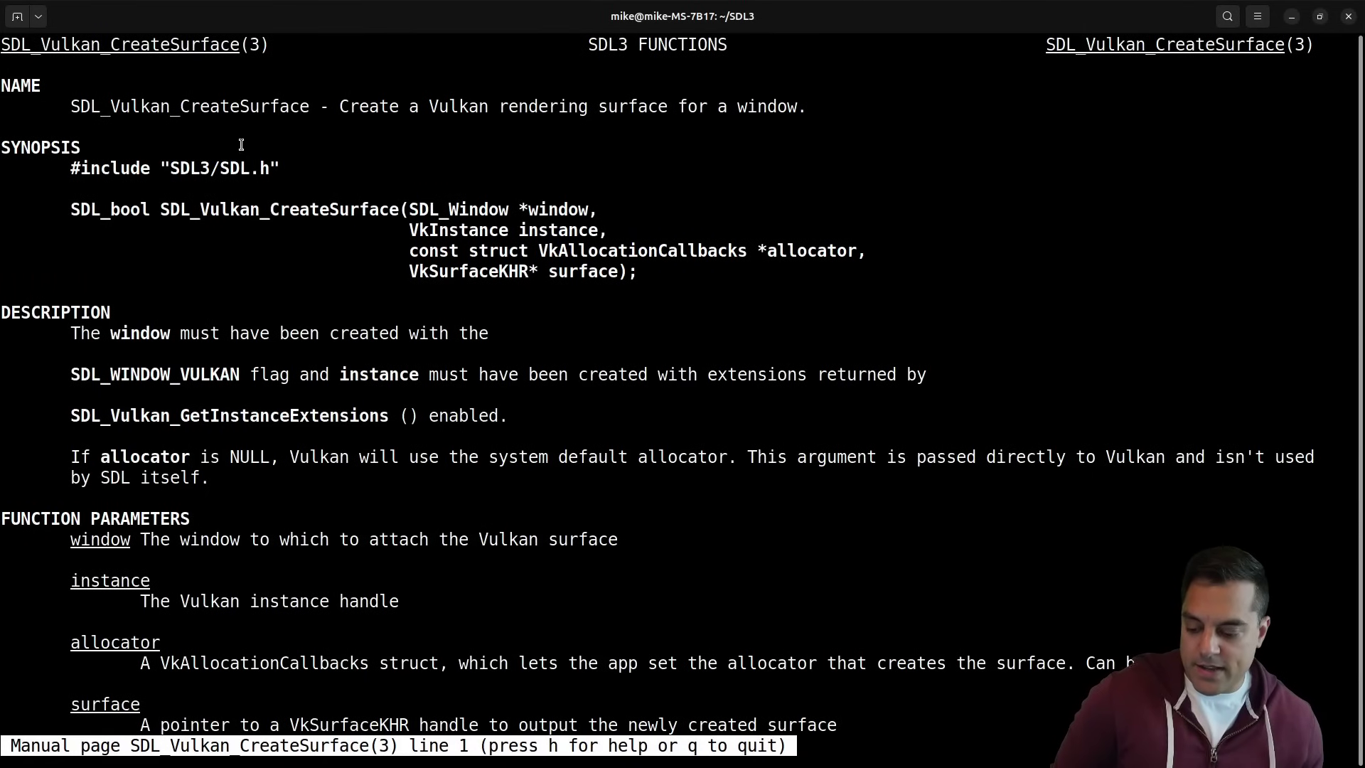
double_click(198, 171)
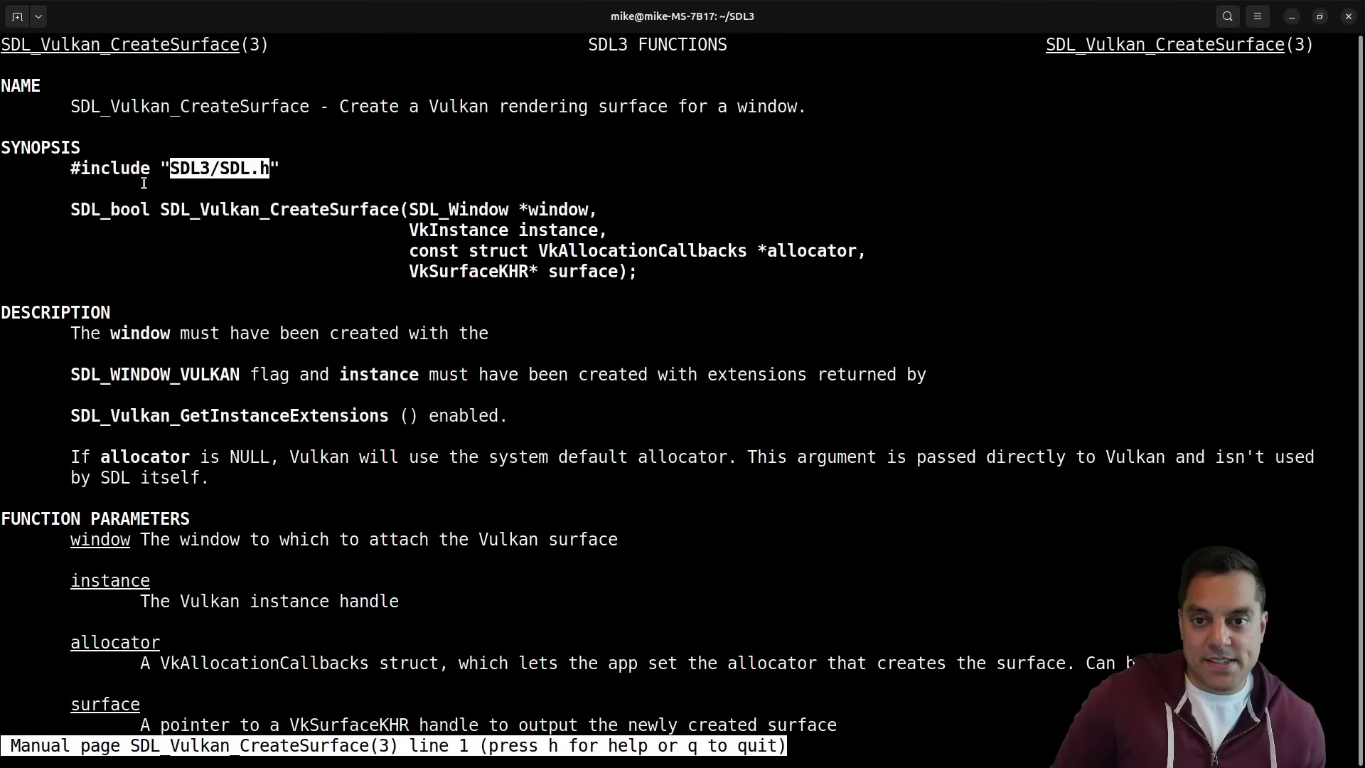
drag(156, 212, 621, 273)
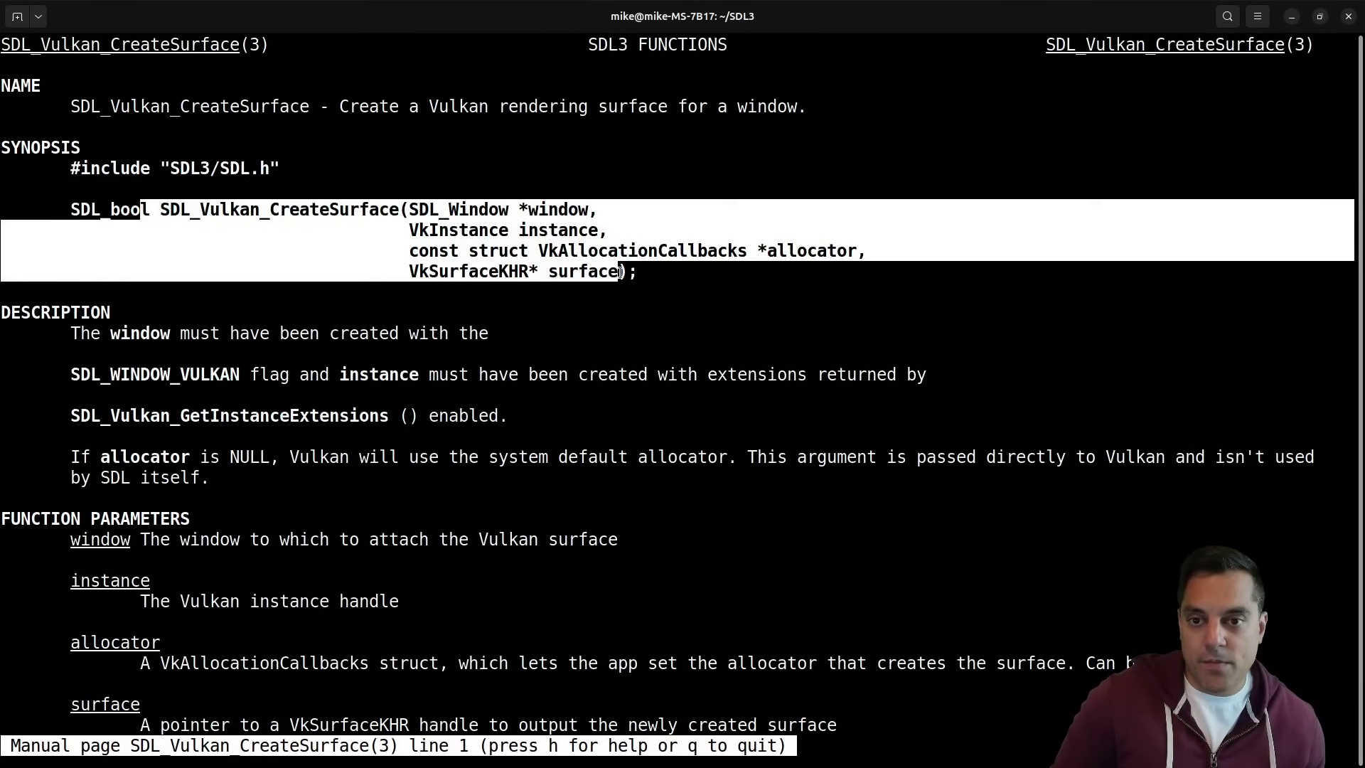
drag(219, 354, 515, 472)
click(515, 472)
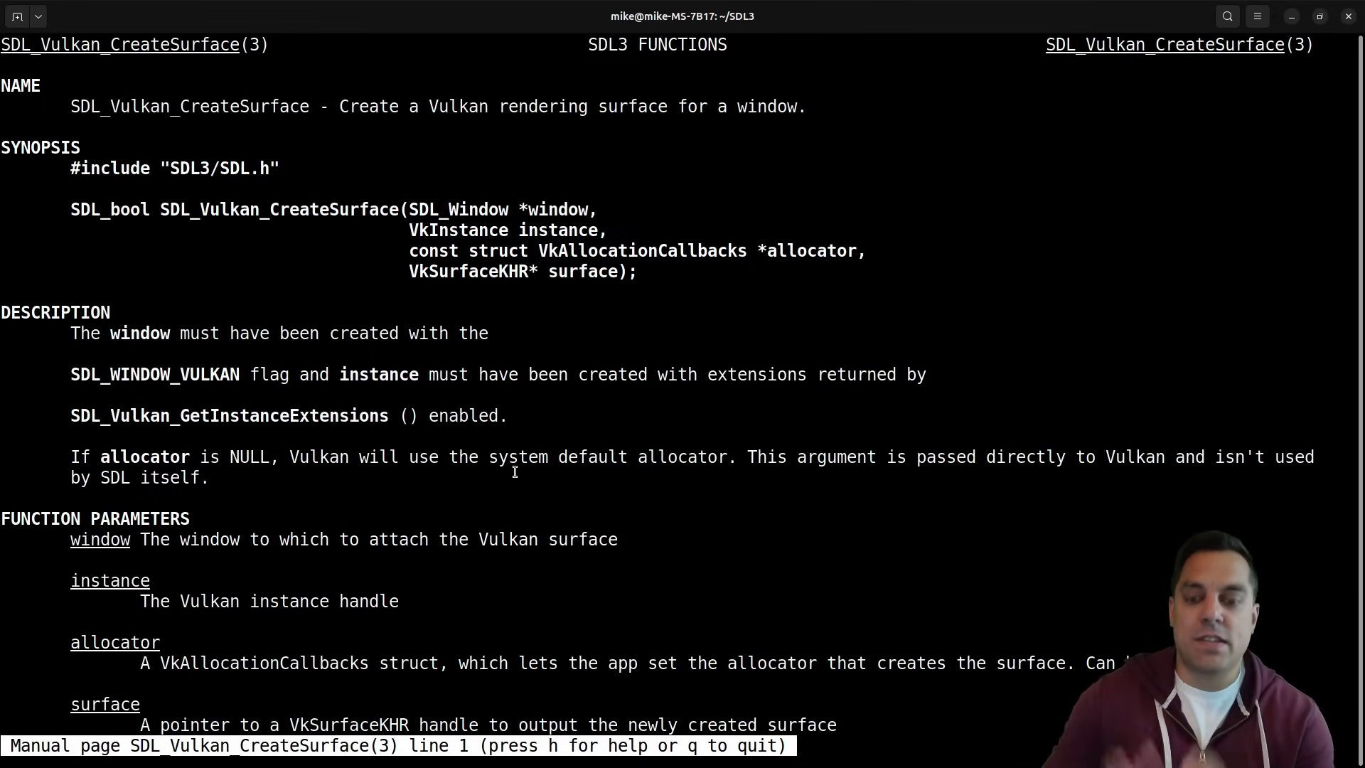
Search the page for 'Example' and 'EXAMPLE', scroll to the end, then quit man.
key(slash)
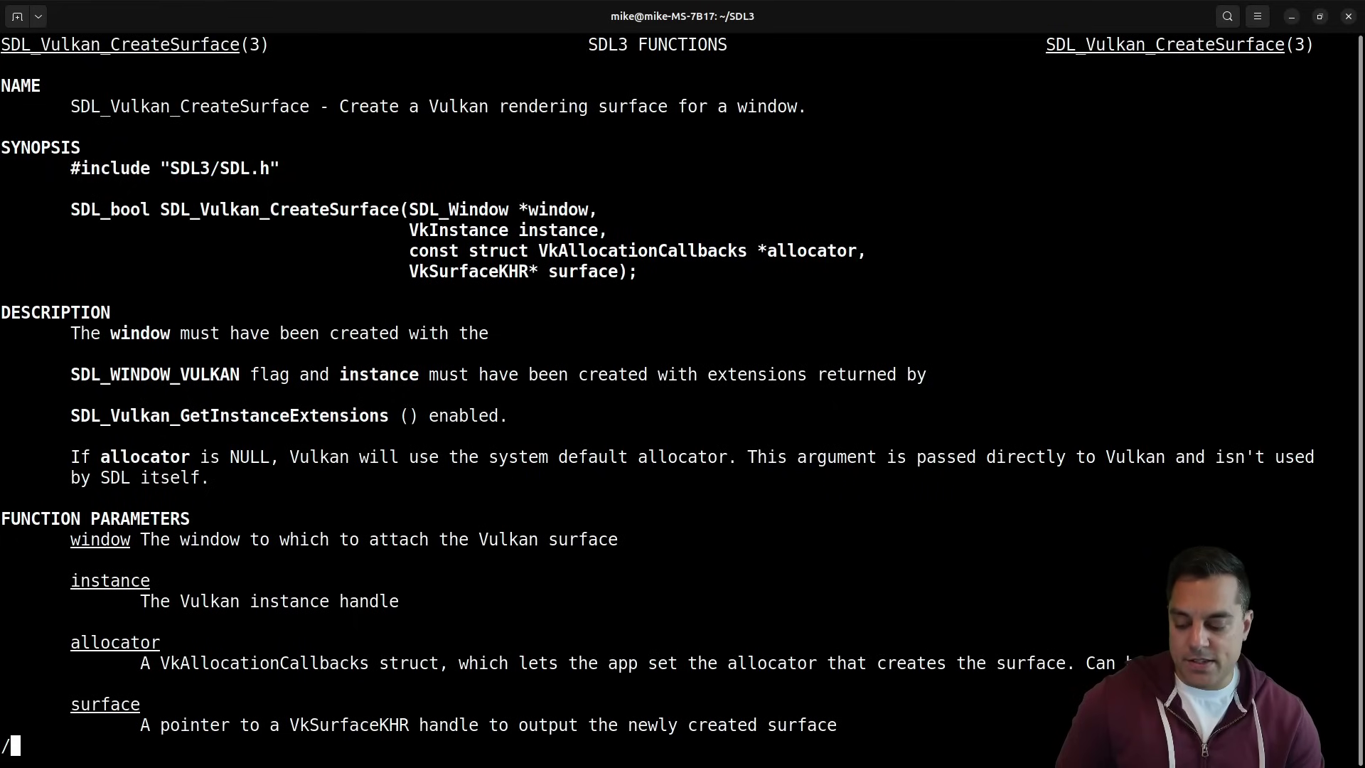
text(Example)
key(Return)
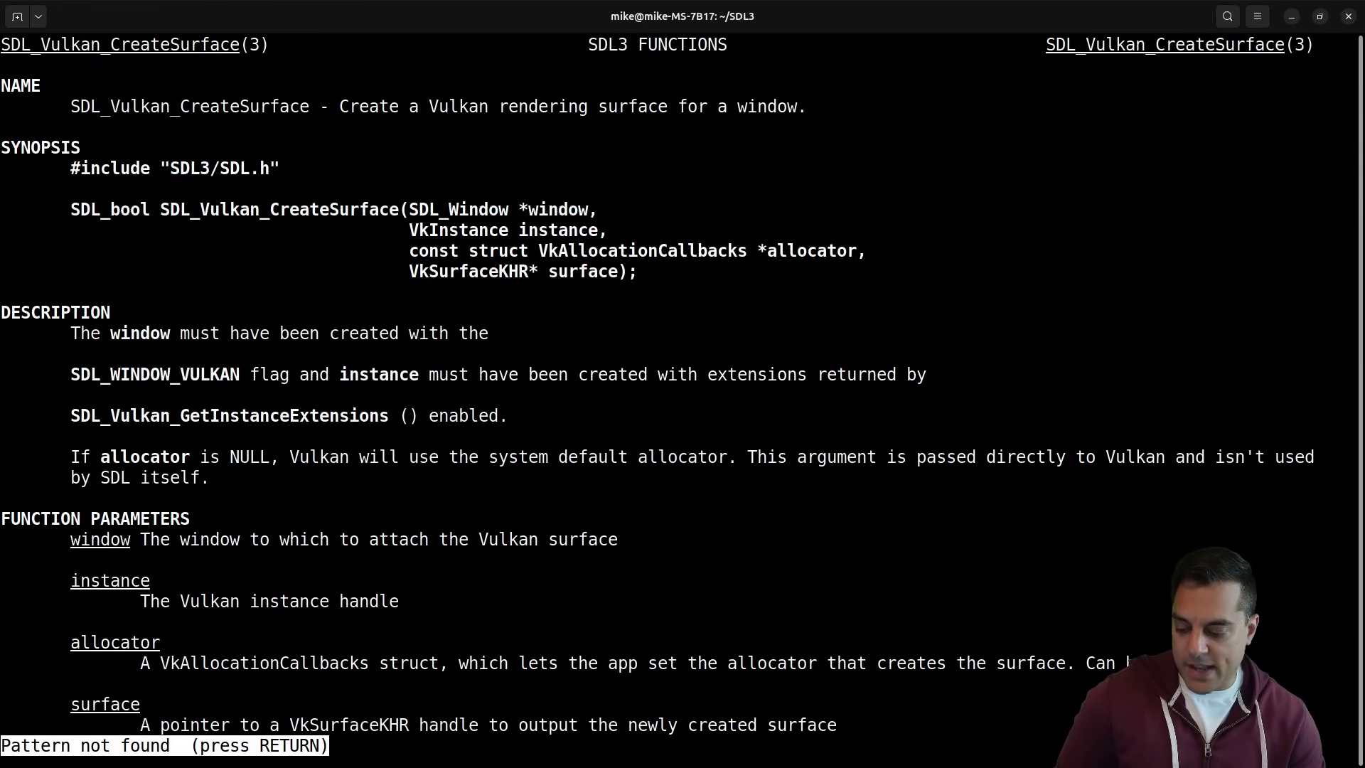
key(slash)
text(EXAMPLE)
key(Return)
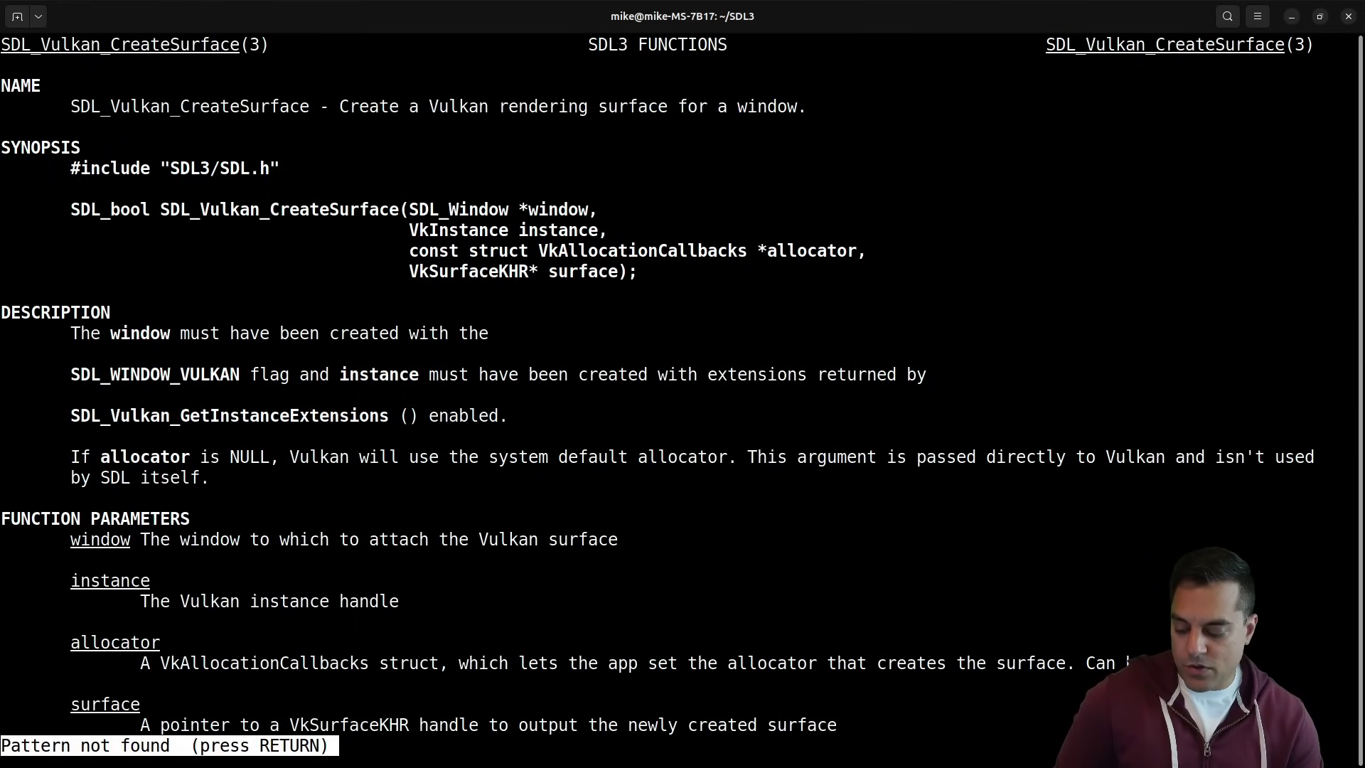
scroll(657, 395, down, 5)
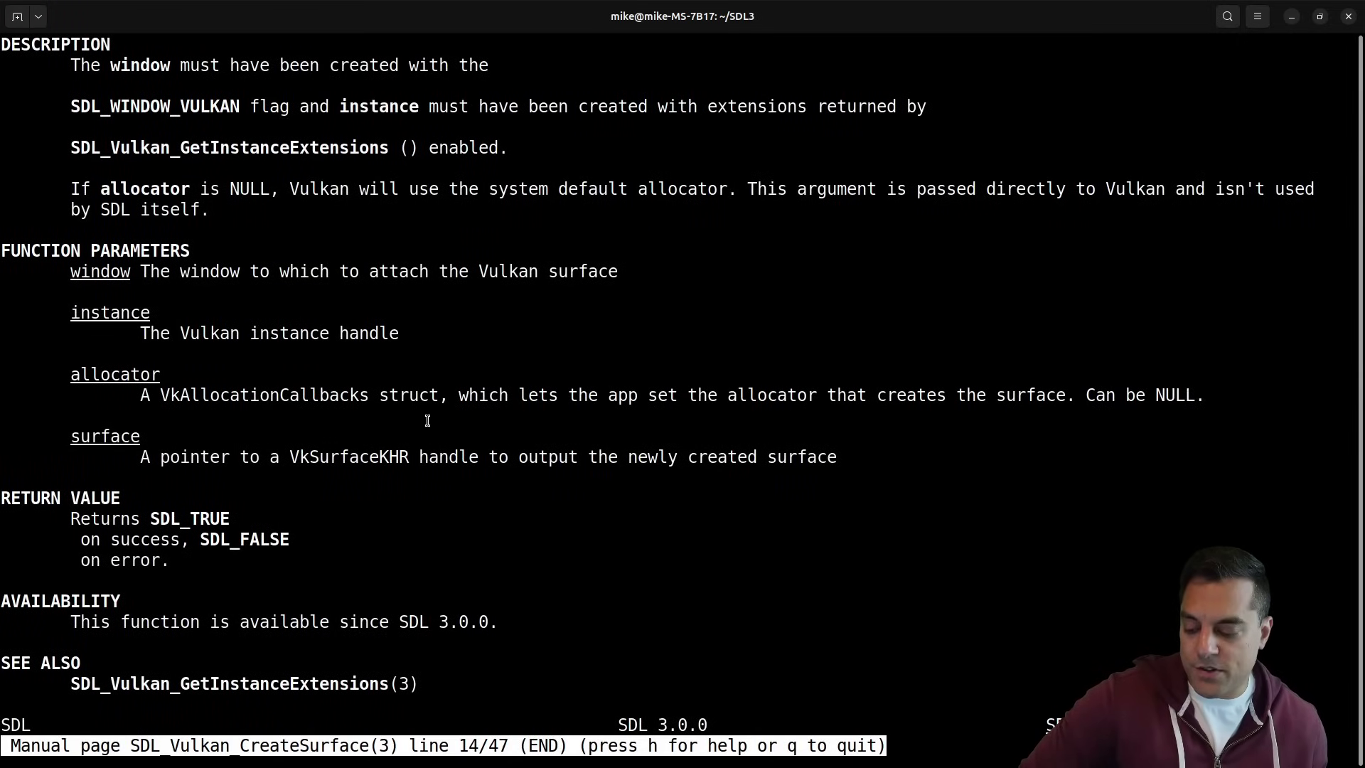
key(q)
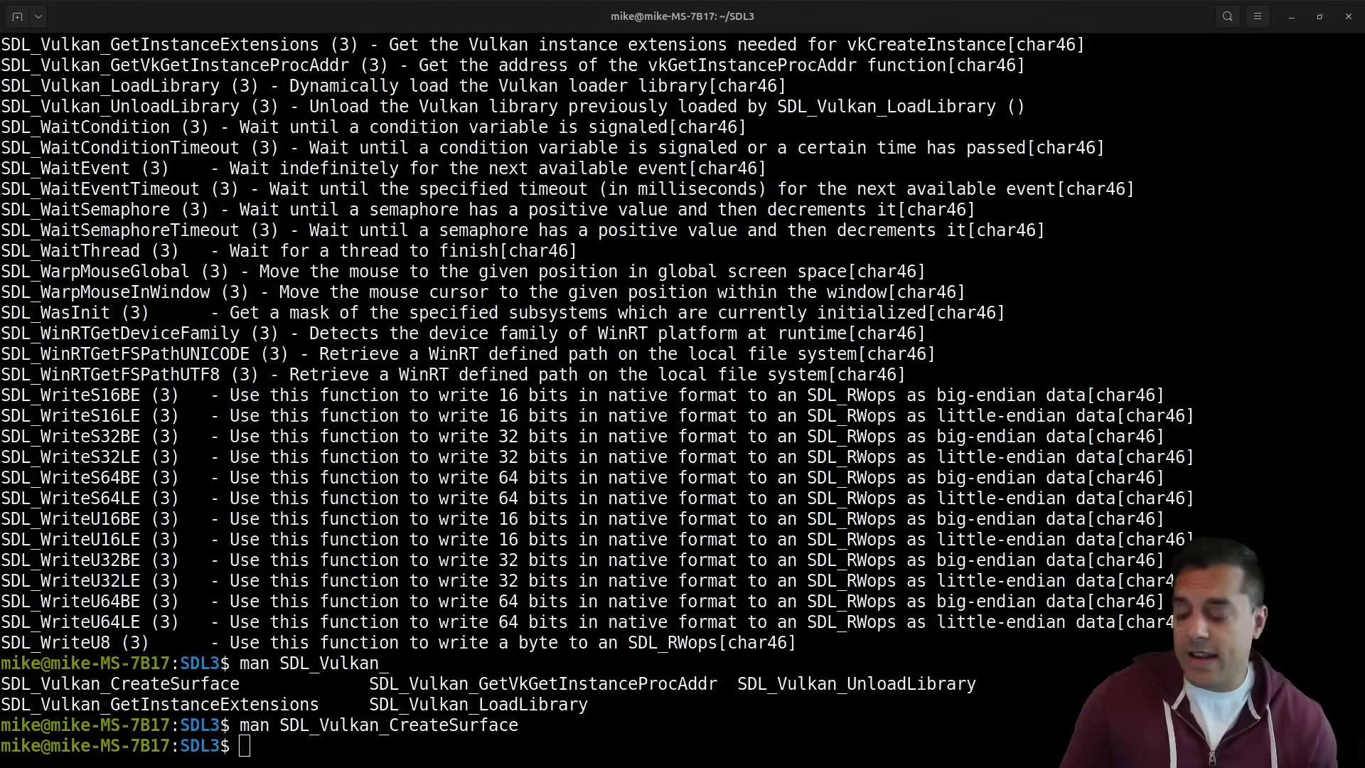
Return to the courses.mshah.io tab in Chrome and scroll down to the free SDL3 Tutorials card.
key(super)
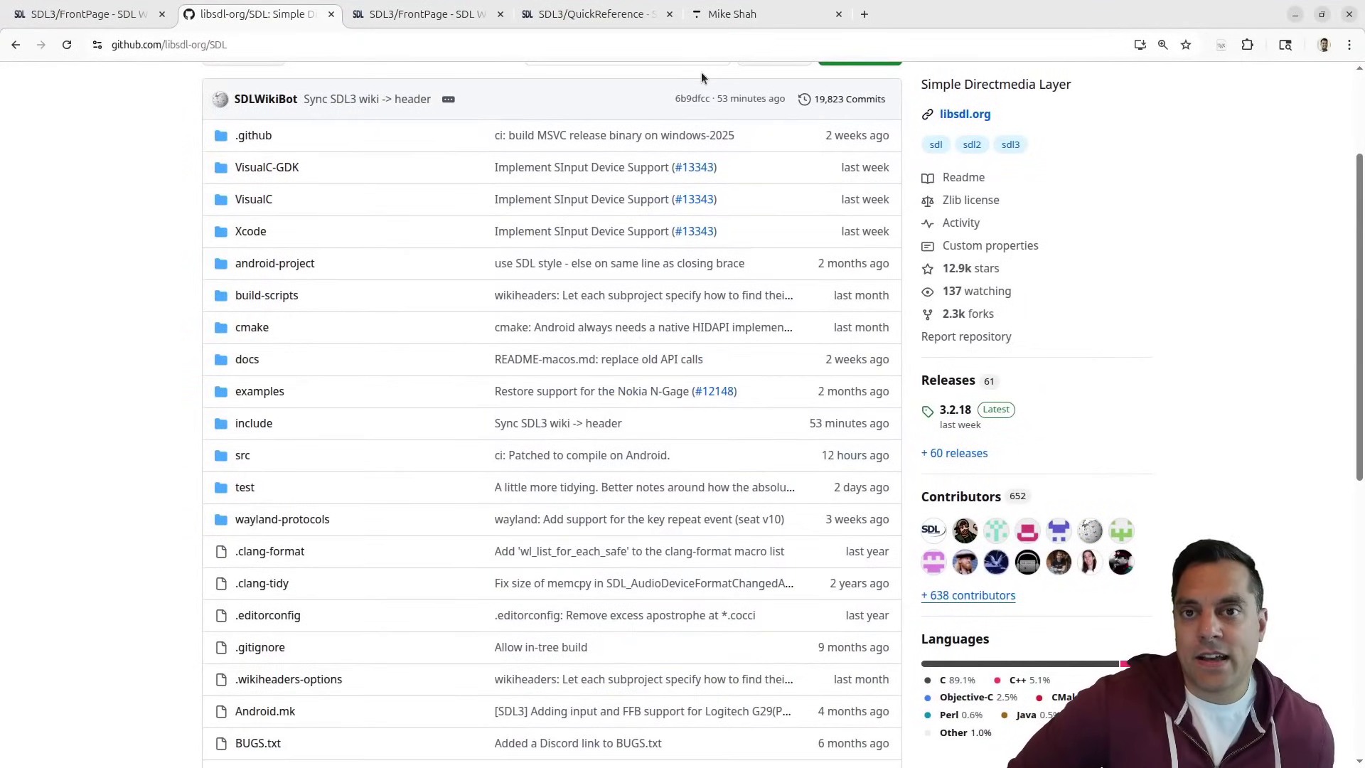
click(744, 23)
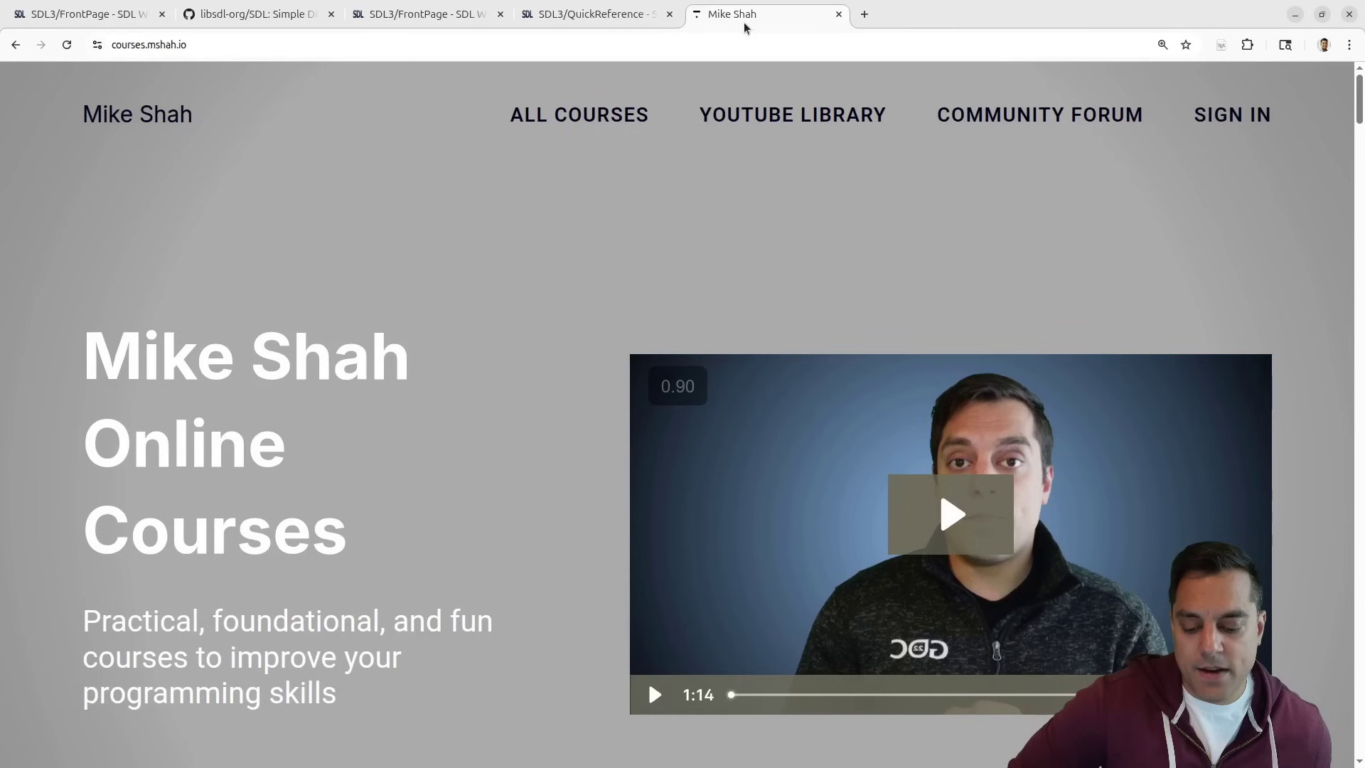
scroll(539, 253, down, 15)
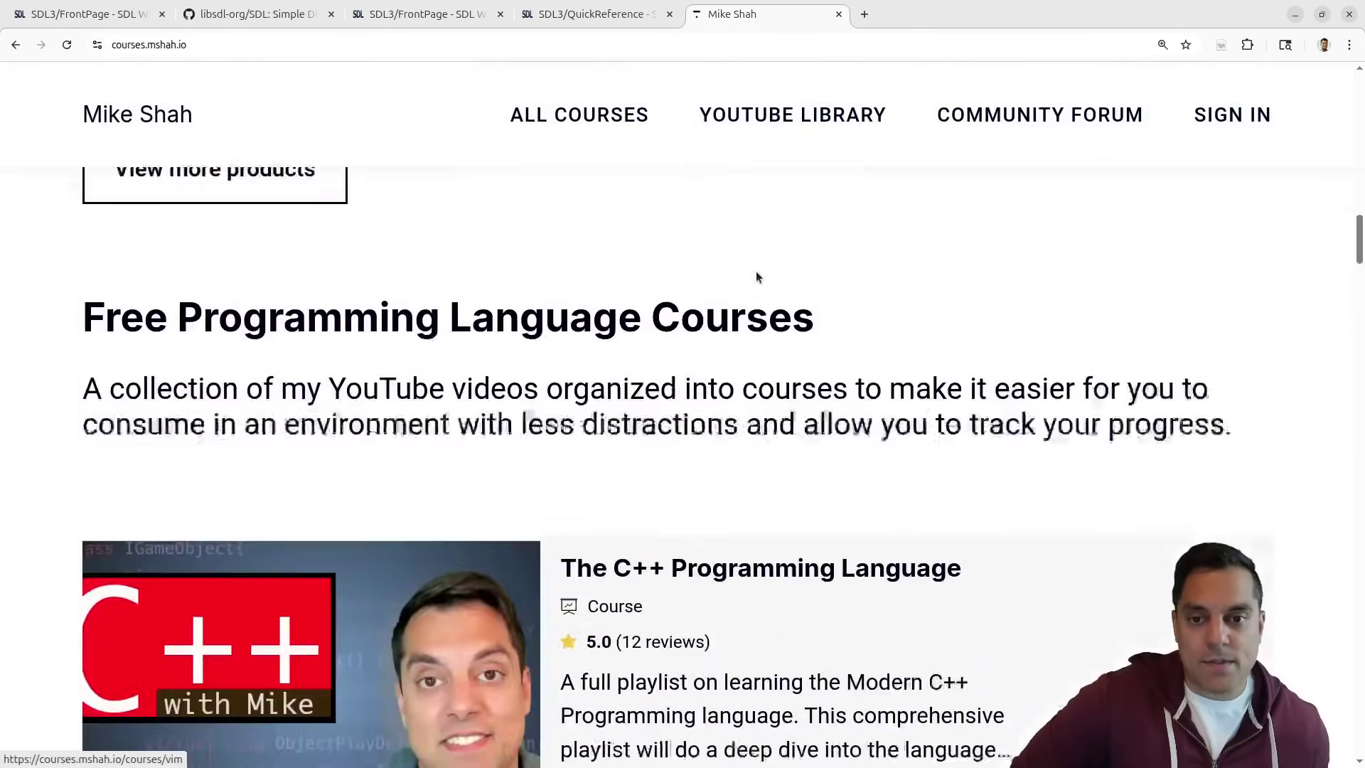
scroll(755, 276, down, 20)
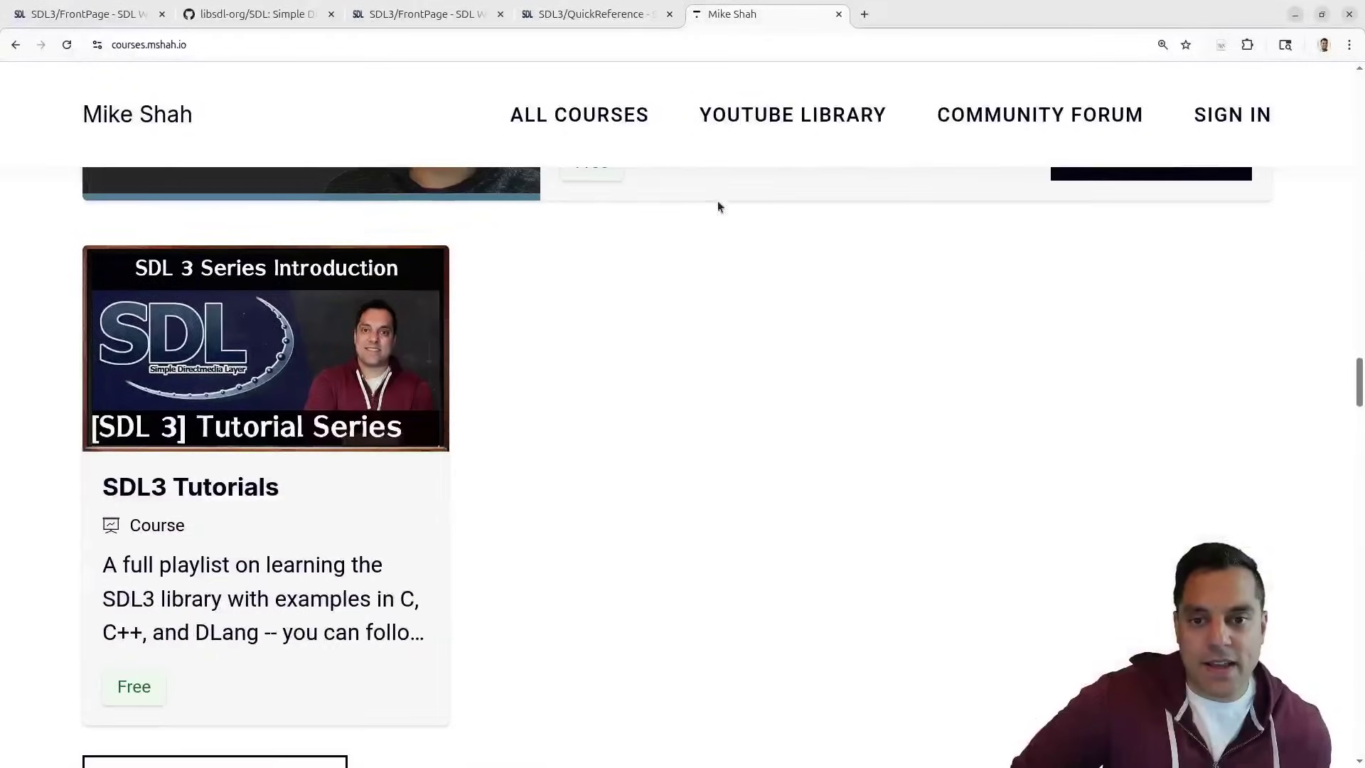
drag(561, 604, 193, 386)
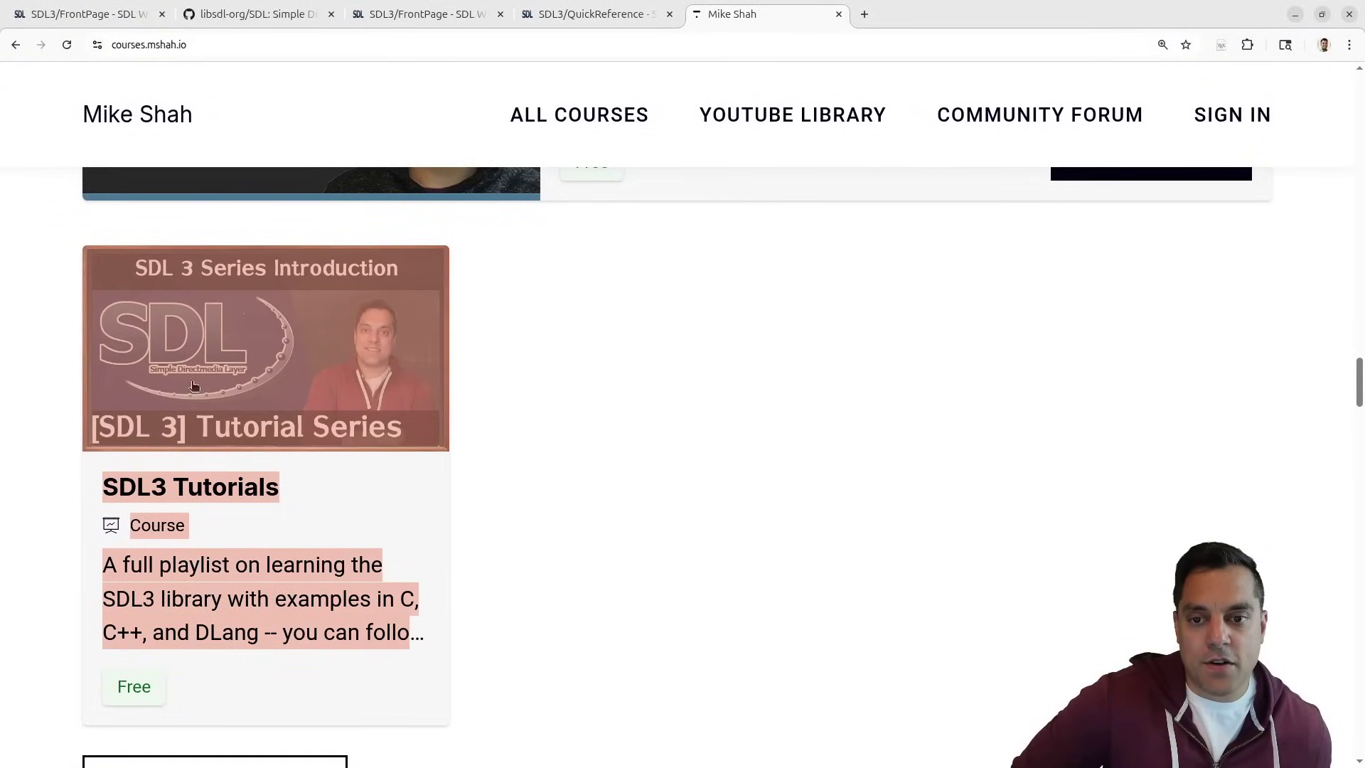
click(648, 431)
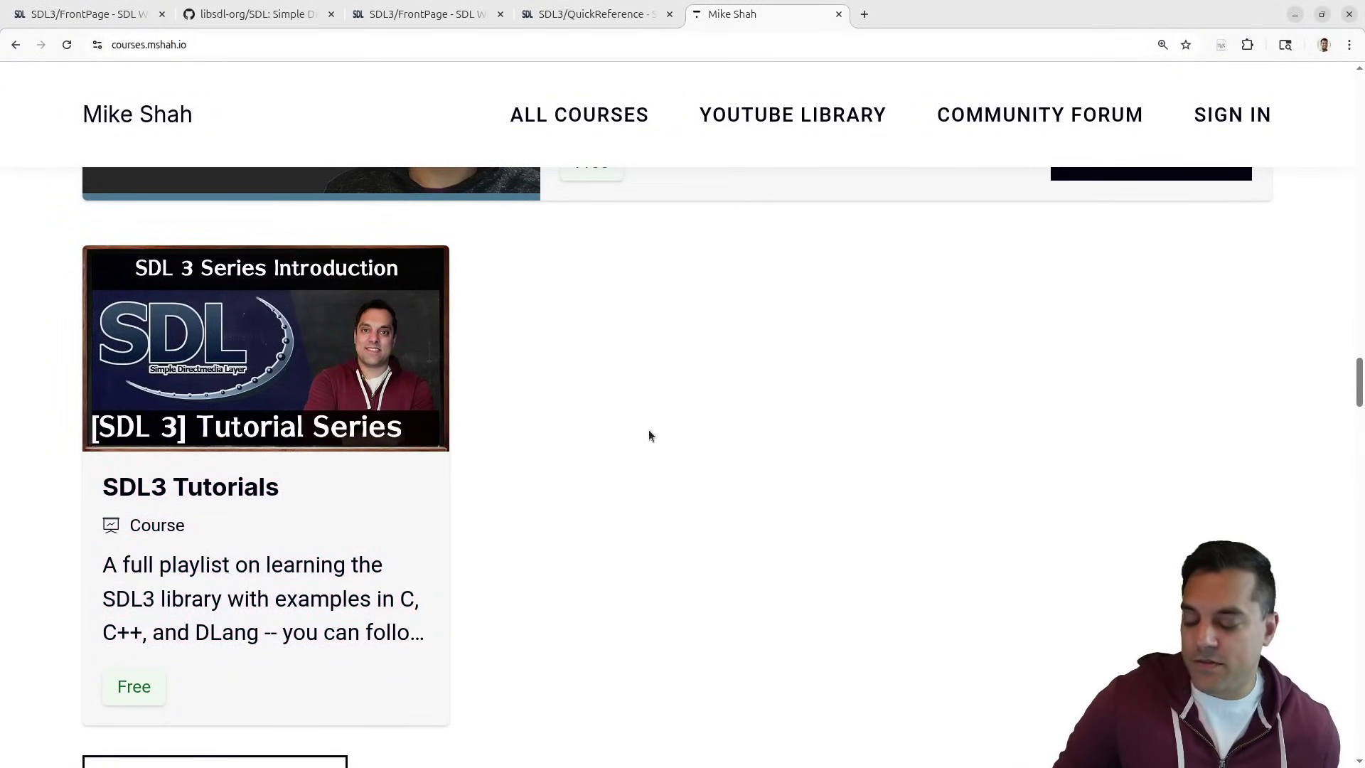